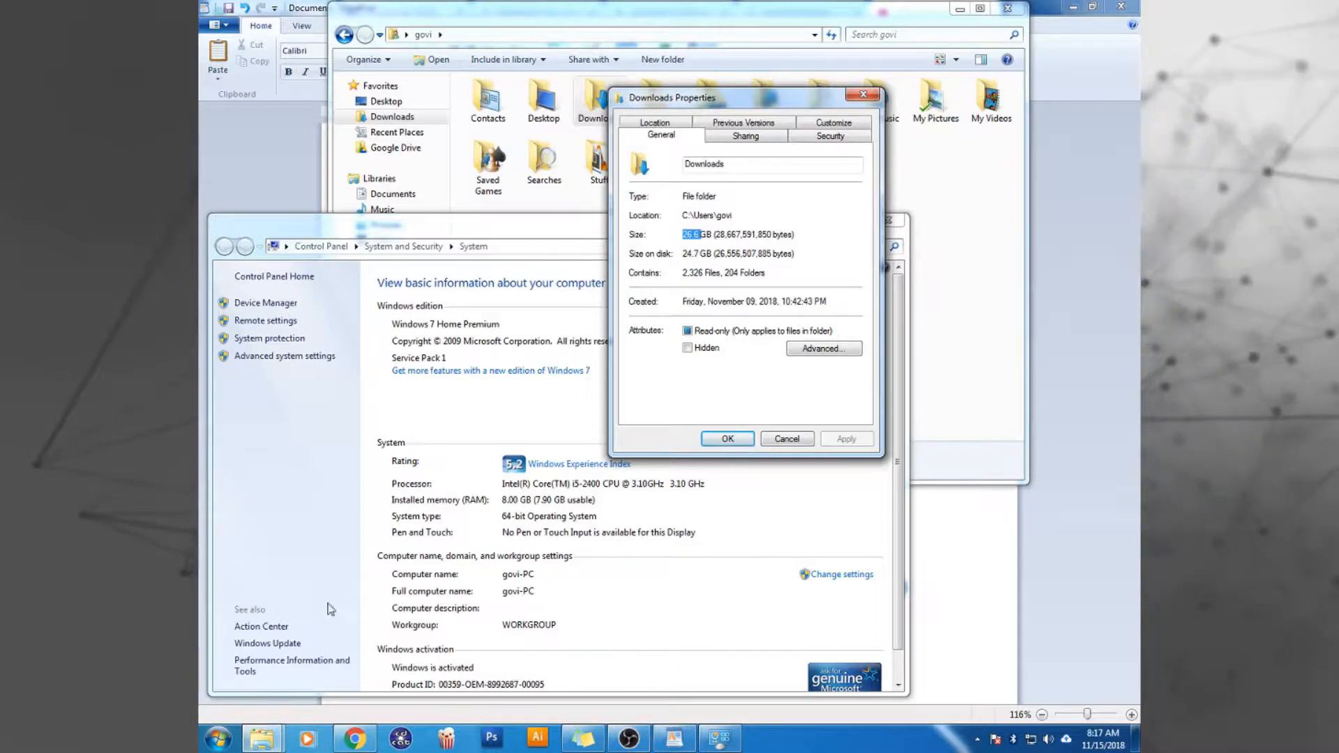
Switch to Chrome and view the Google results for "download peazip"
click(354, 739)
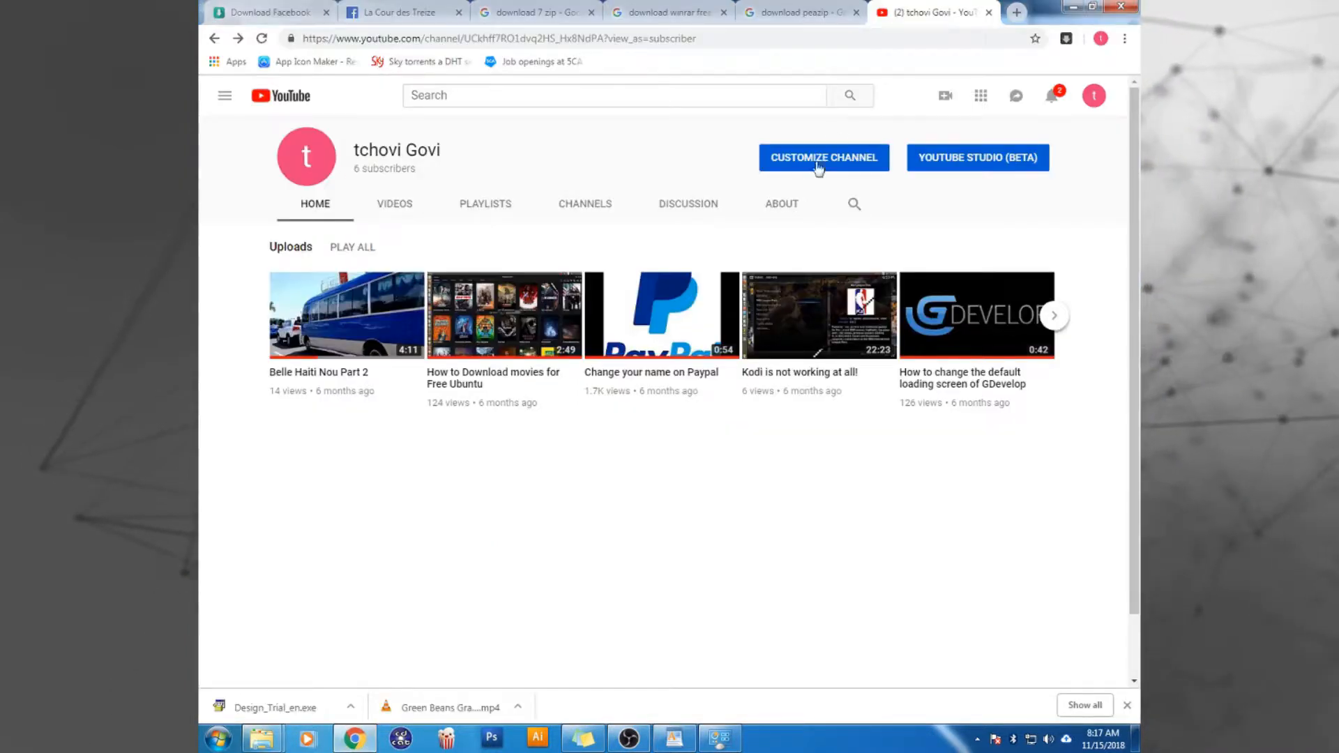
click(806, 14)
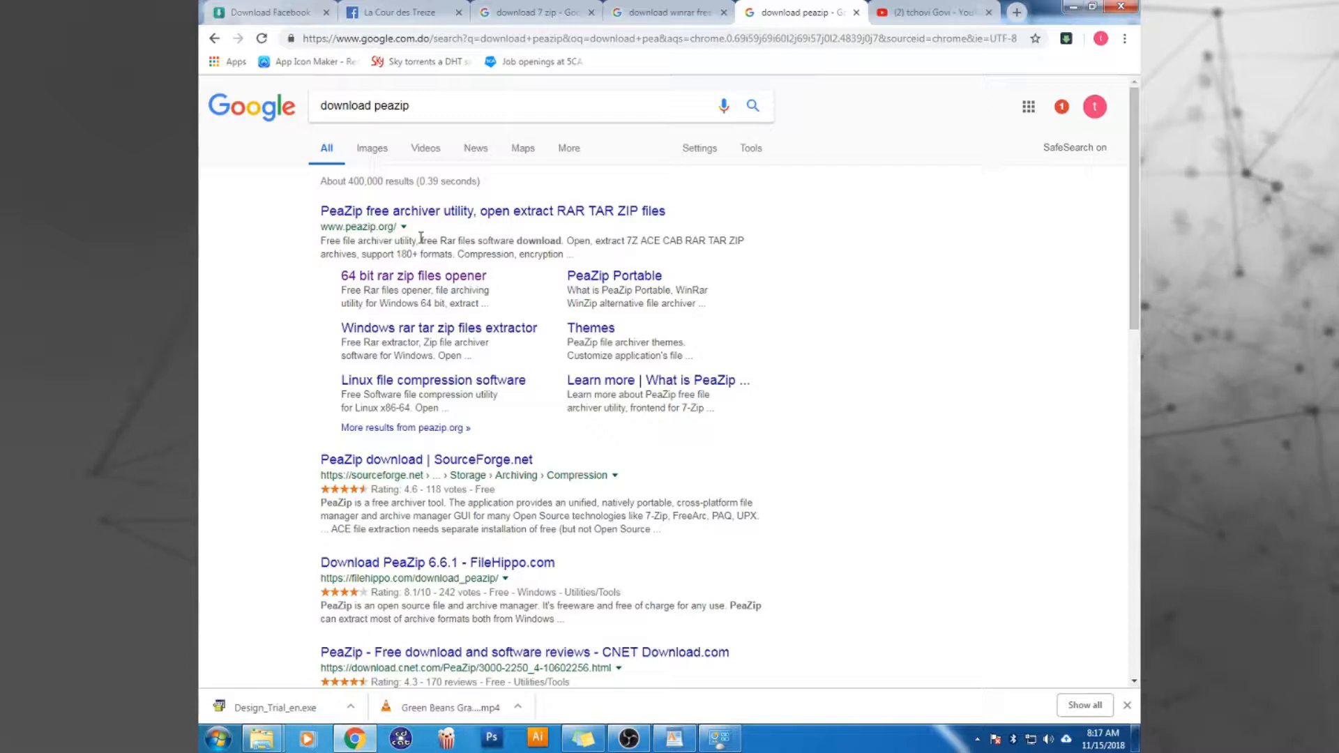
Launch the installed PeaZip and look at its empty archive creation form, closing the form without creating anything
key(super)
text(p)
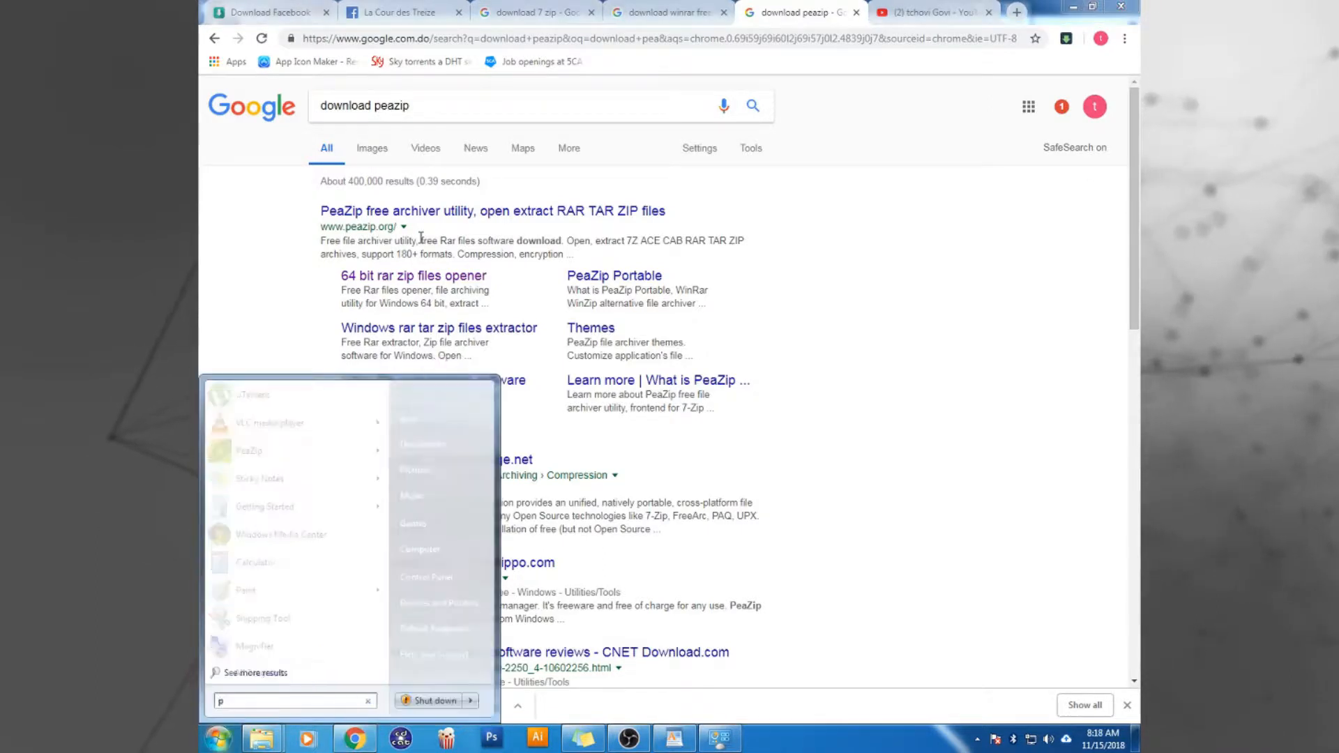
key(BackSpace)
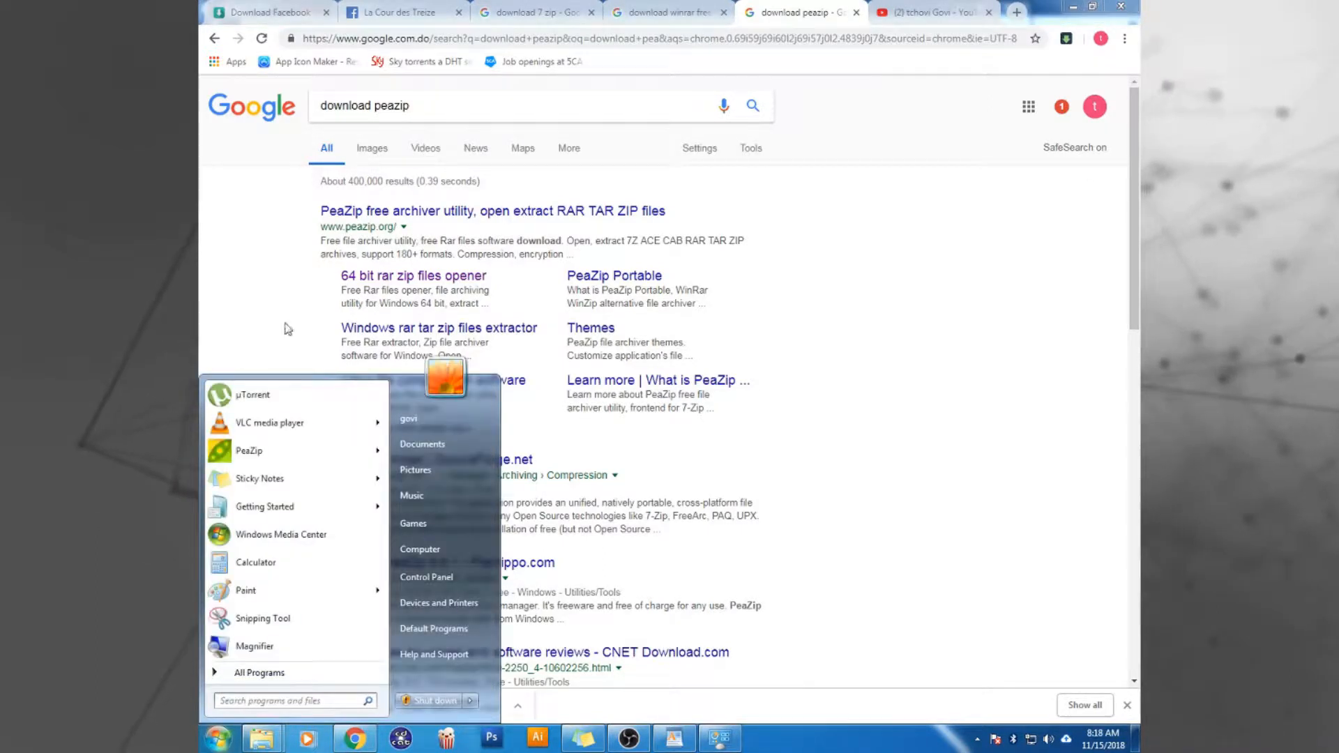
click(262, 452)
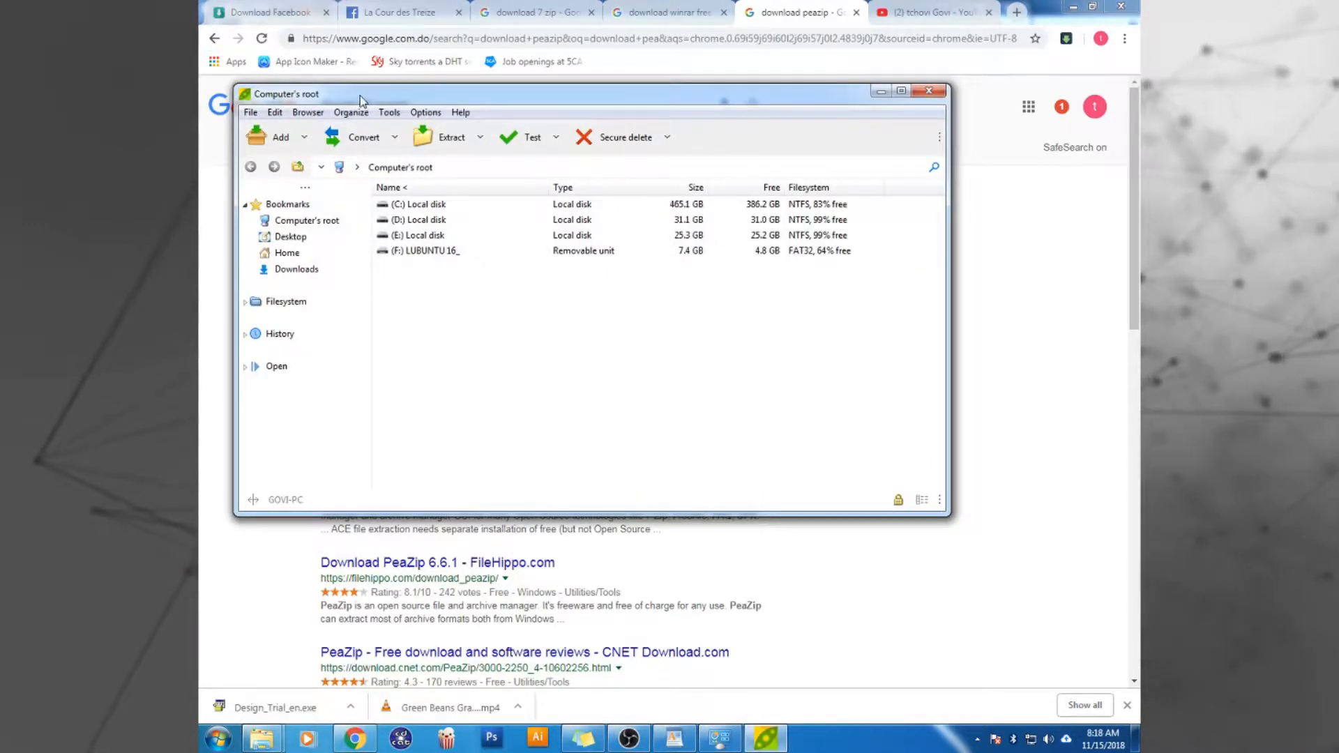
drag(361, 101, 552, 113)
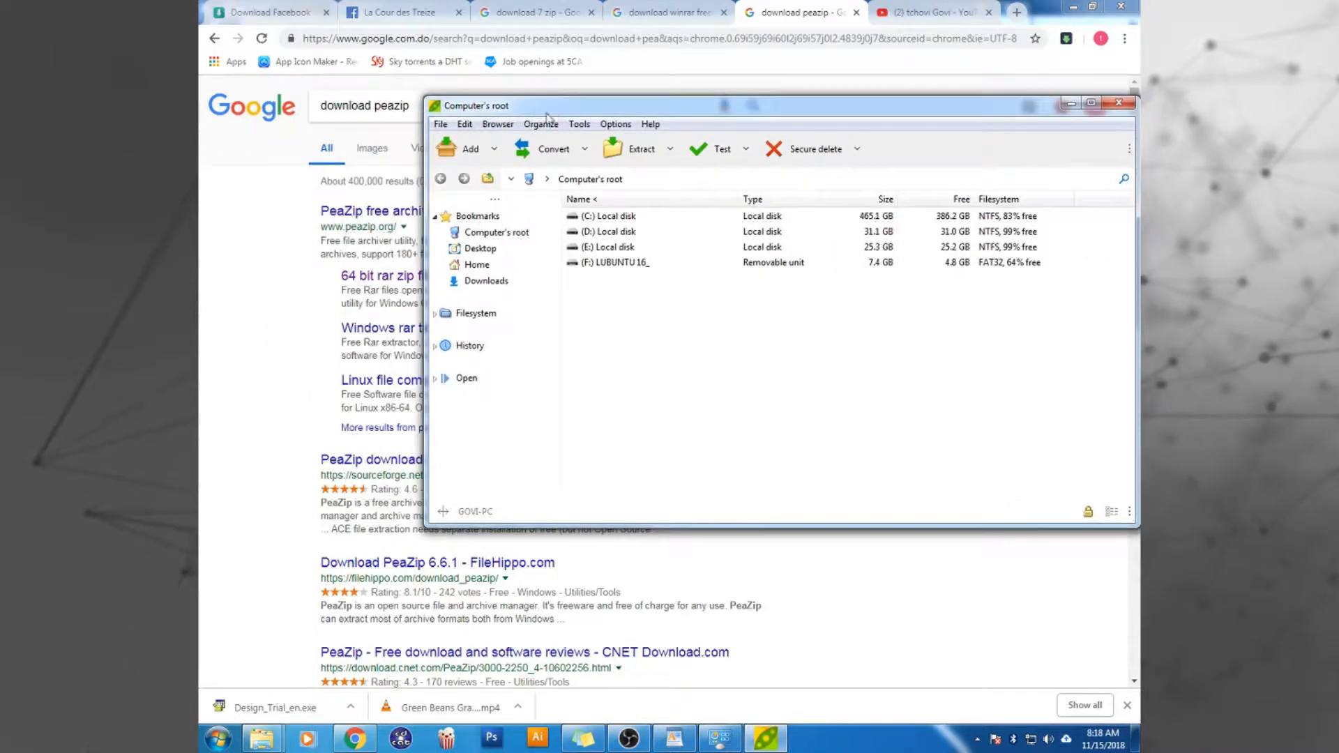
click(470, 151)
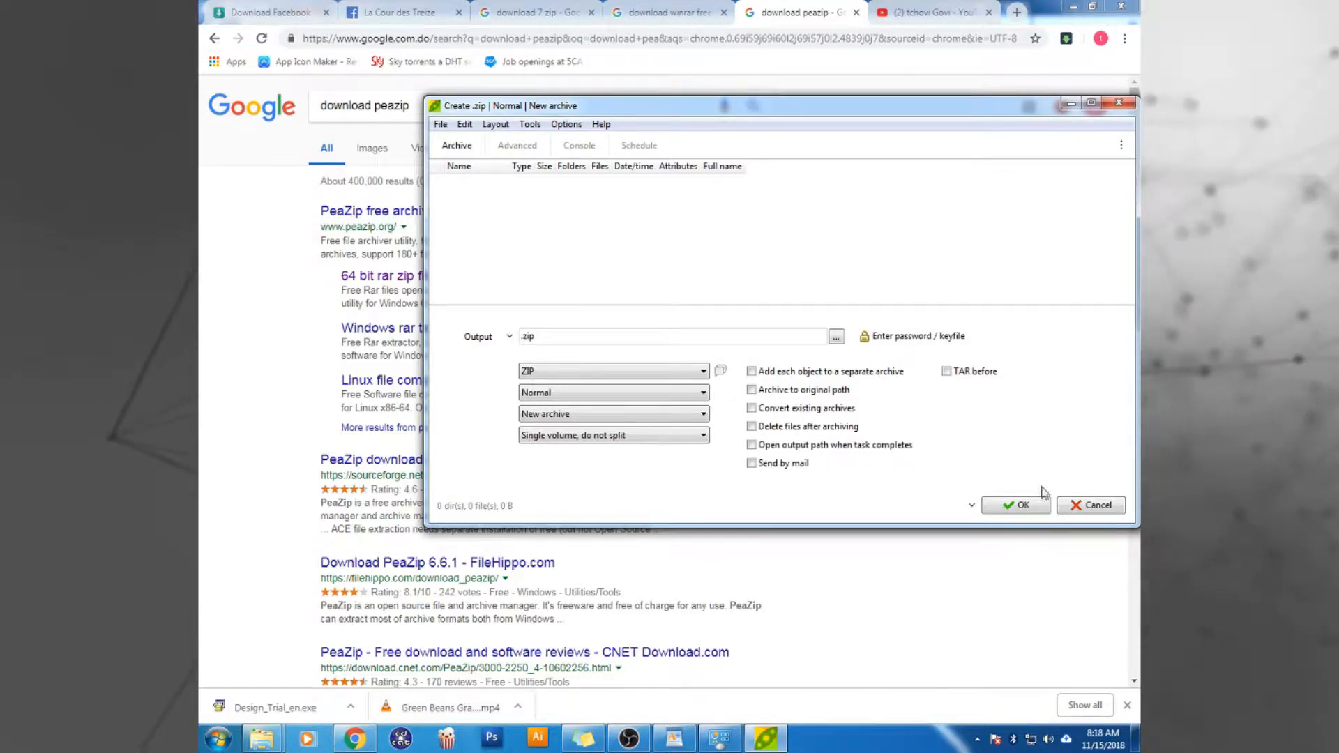
click(1085, 514)
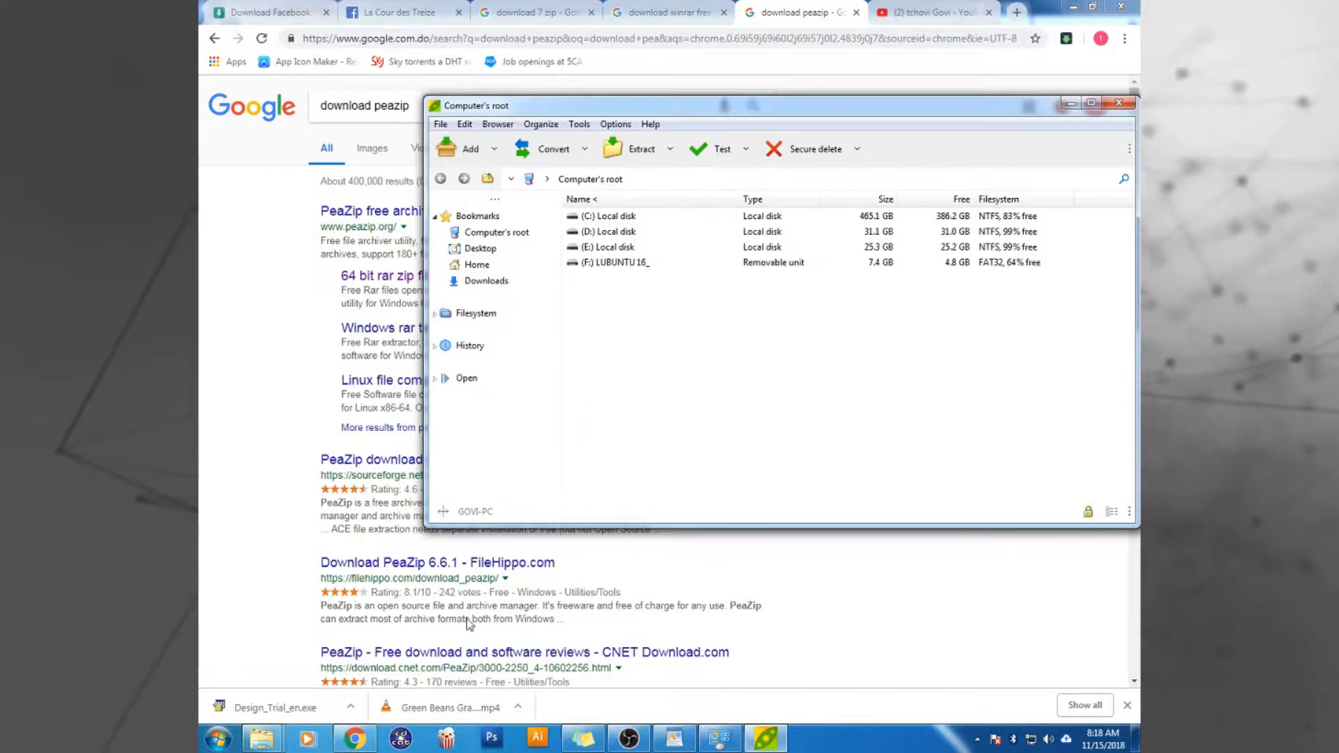
From Windows Explorer, add the user's Downloads folder to a new PeaZip archive and review the available formats, keeping ZIP
mouse_move(263, 738)
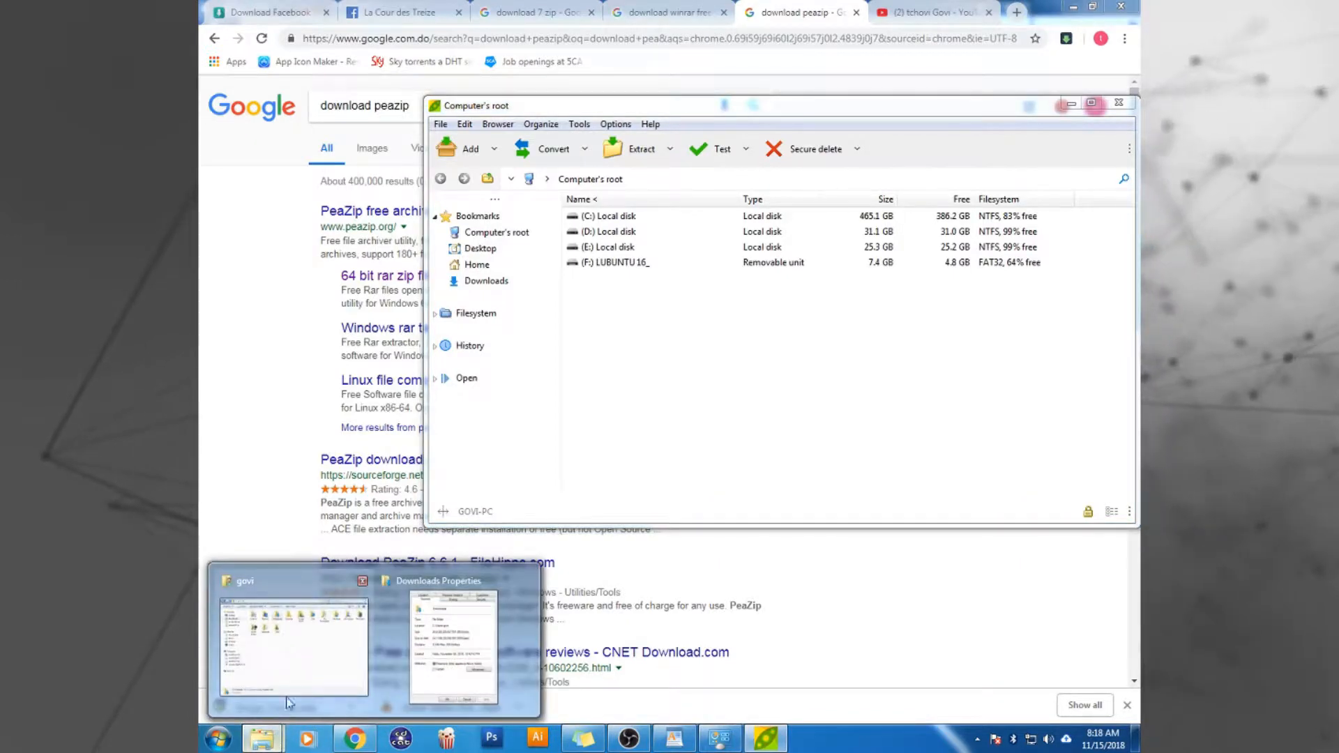
click(308, 667)
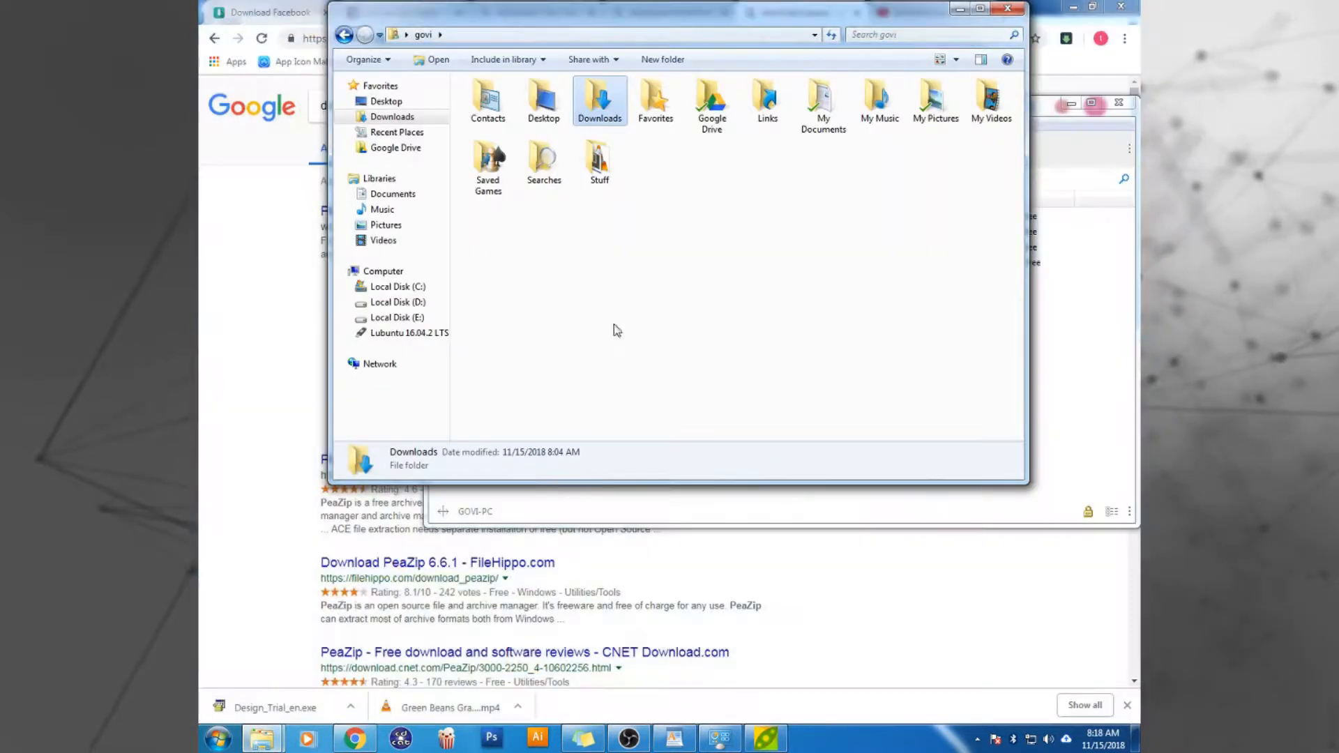
right_click(606, 102)
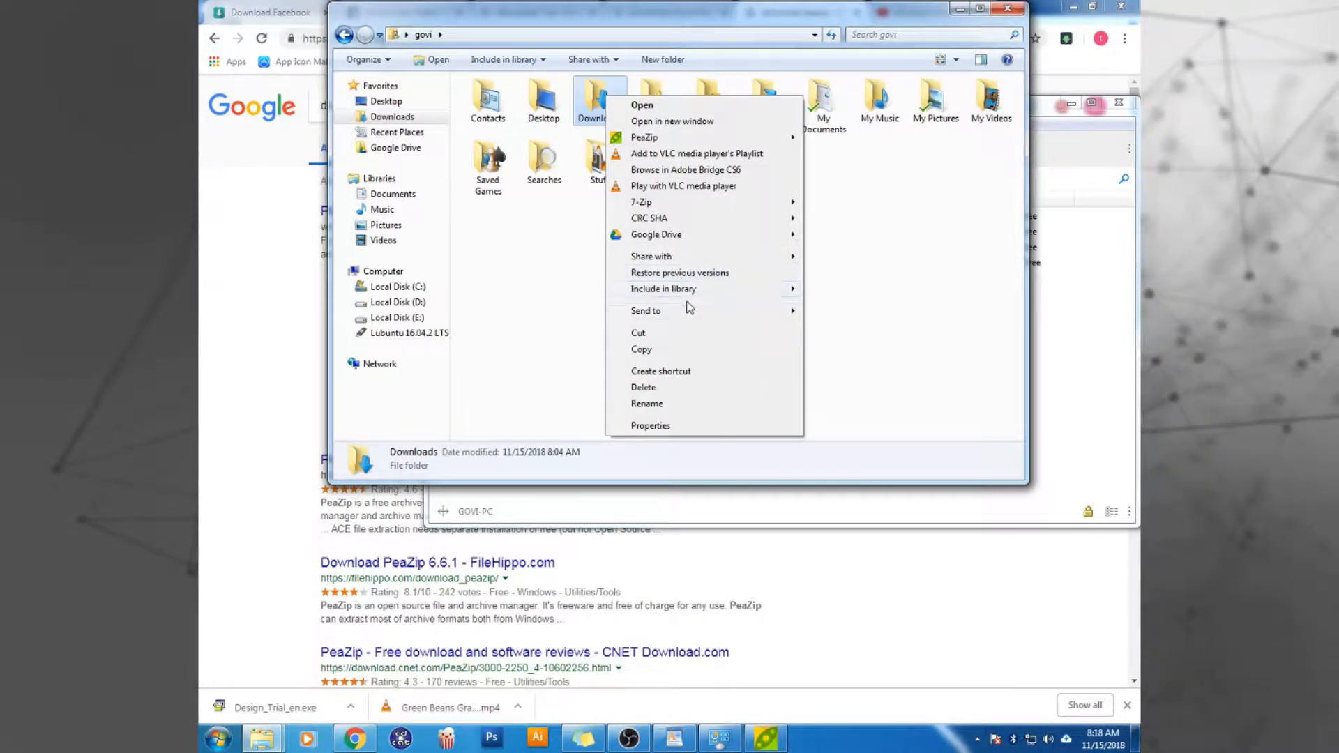
mouse_move(687, 312)
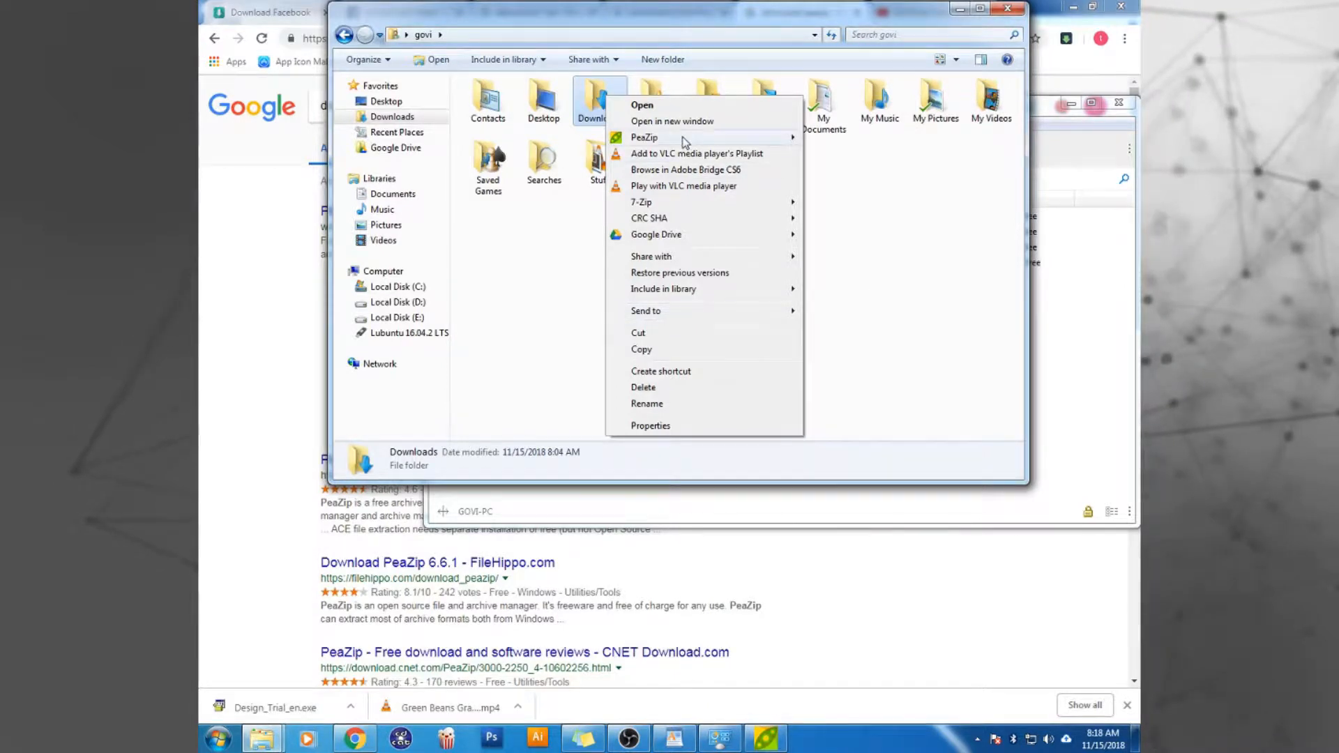
mouse_move(685, 141)
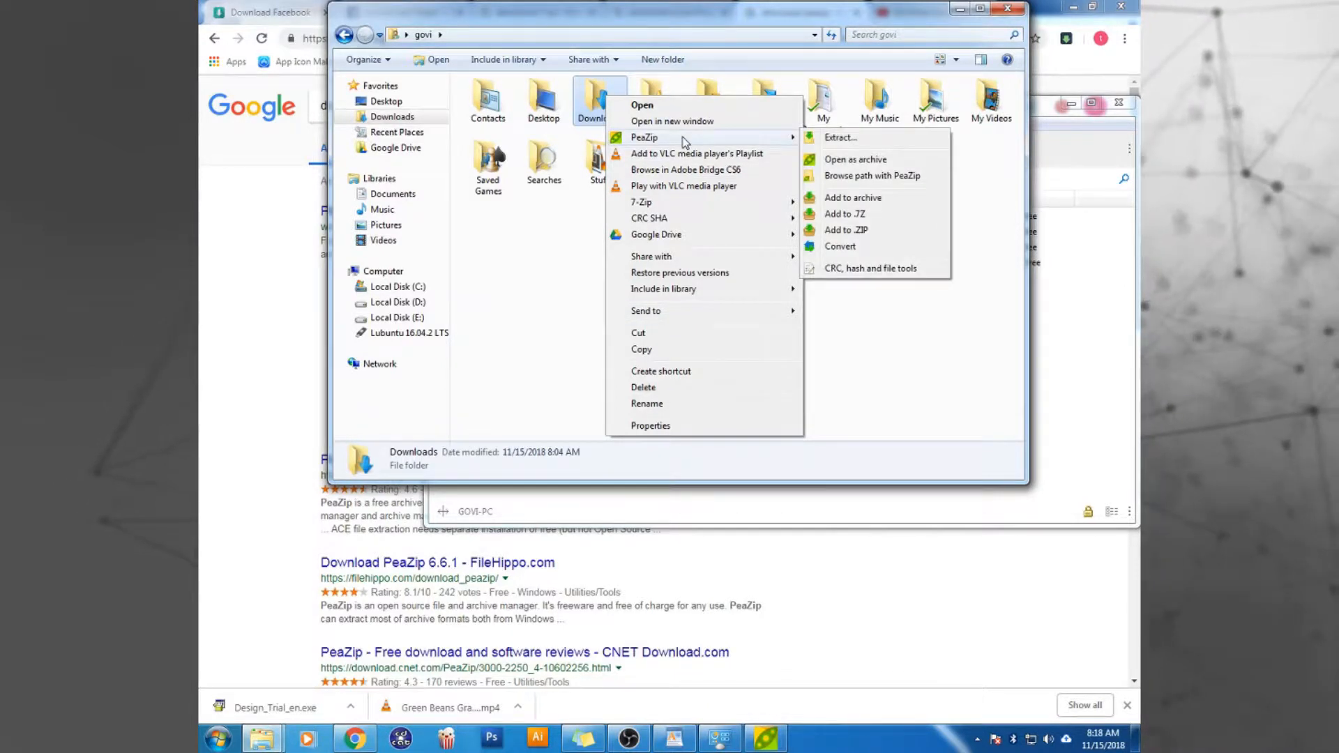
click(842, 200)
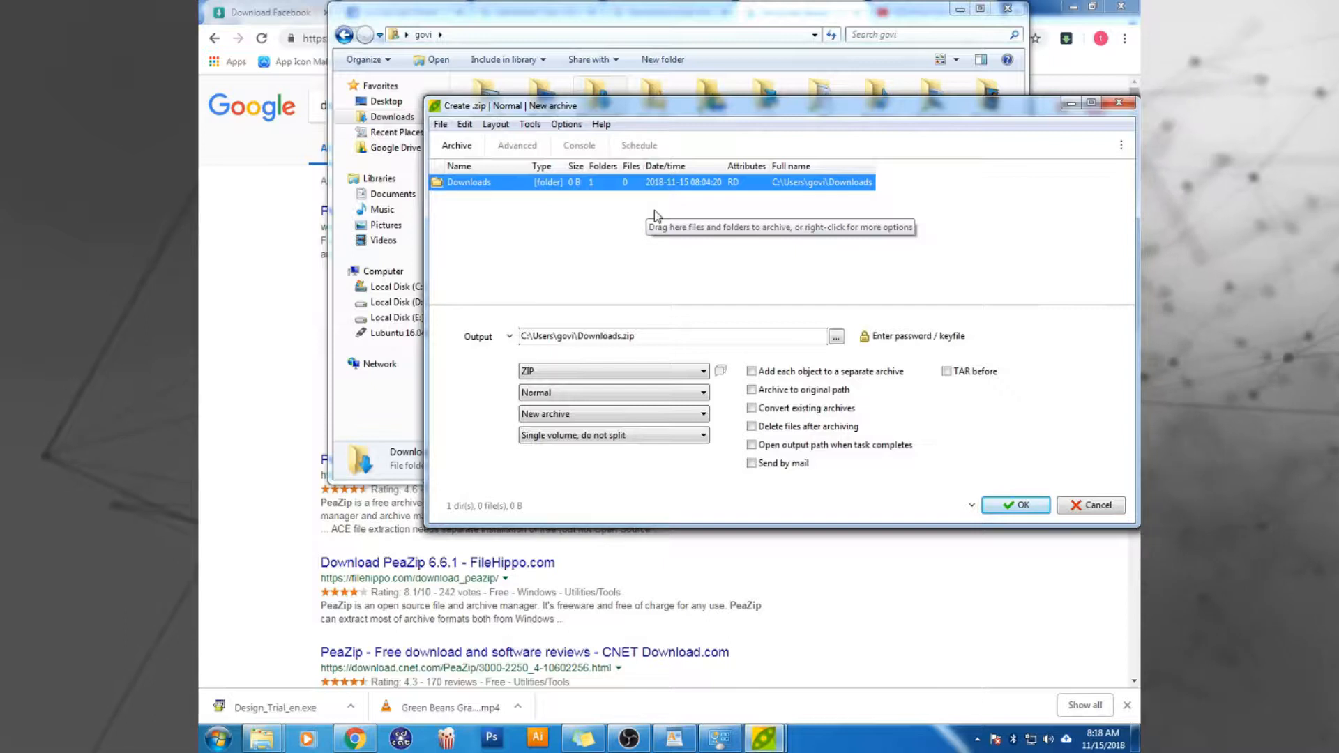
click(703, 372)
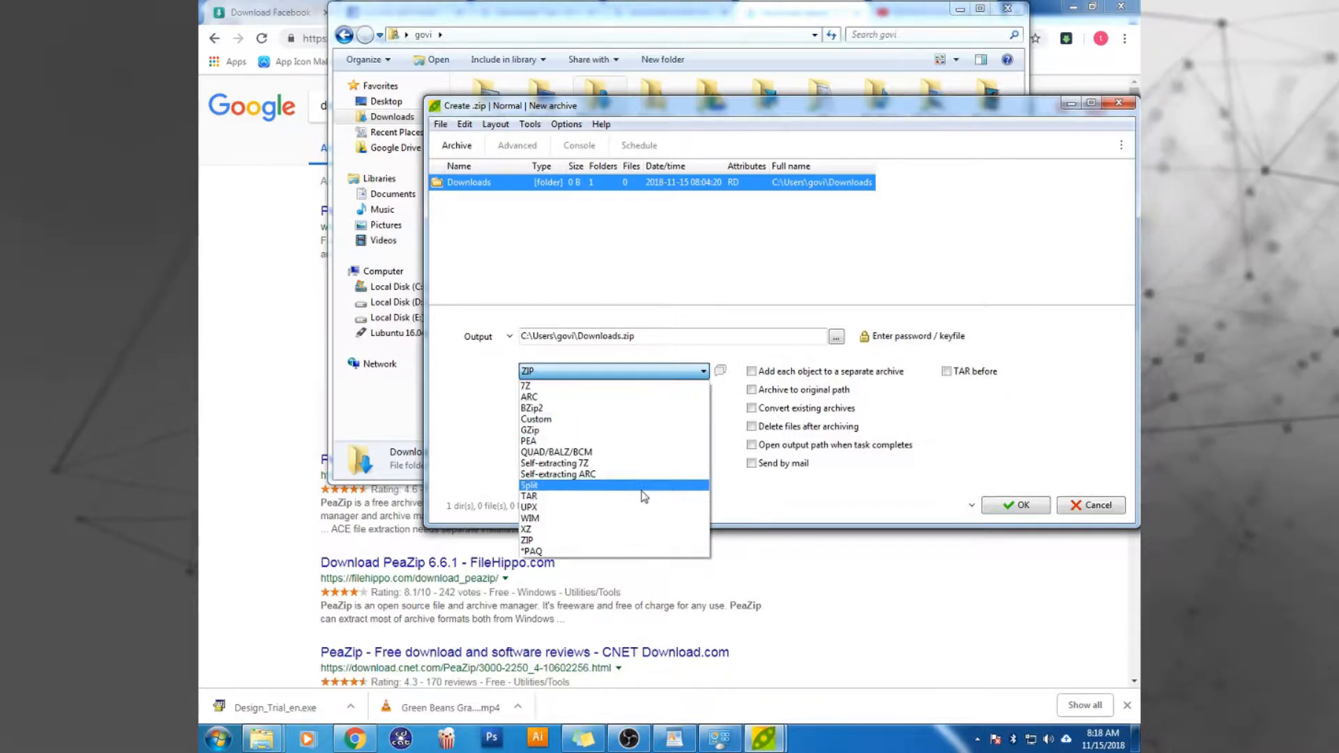
click(655, 292)
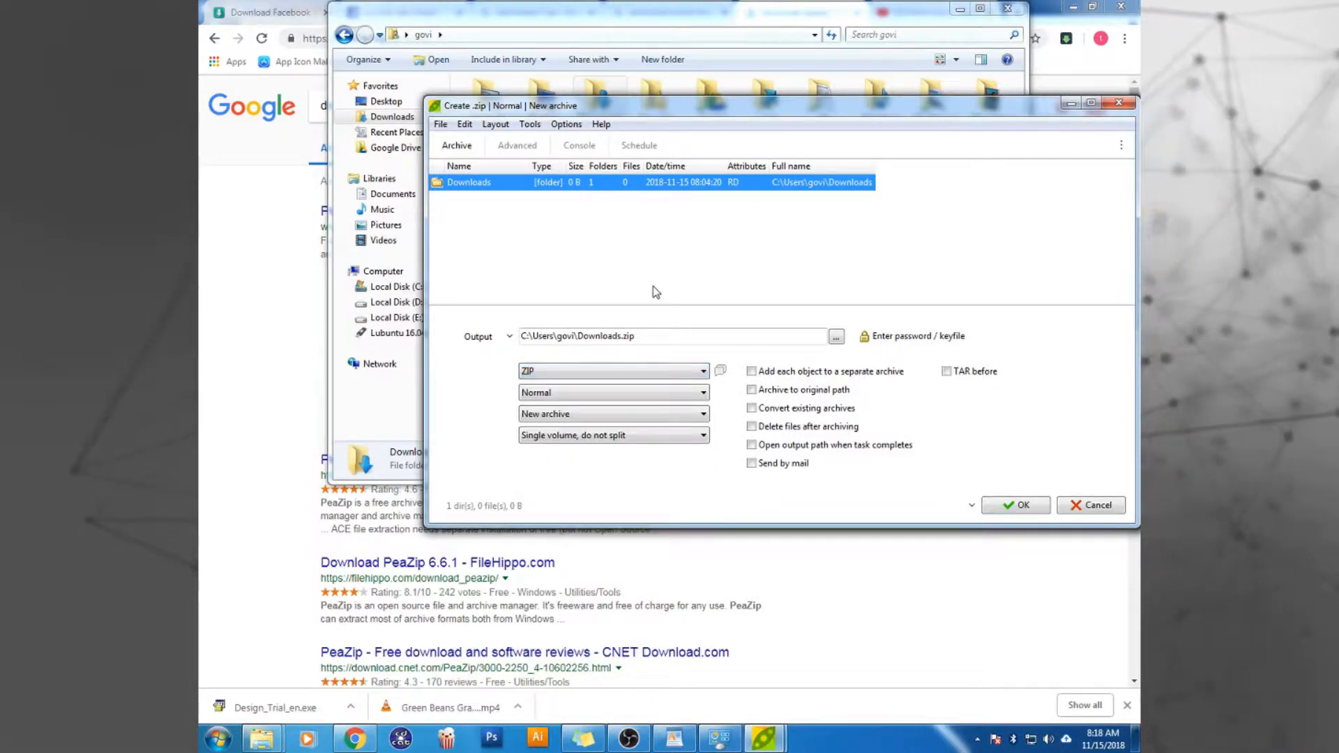
Set the archive's output to Local Disk (D:) with the file name DownloadsBackup
click(836, 339)
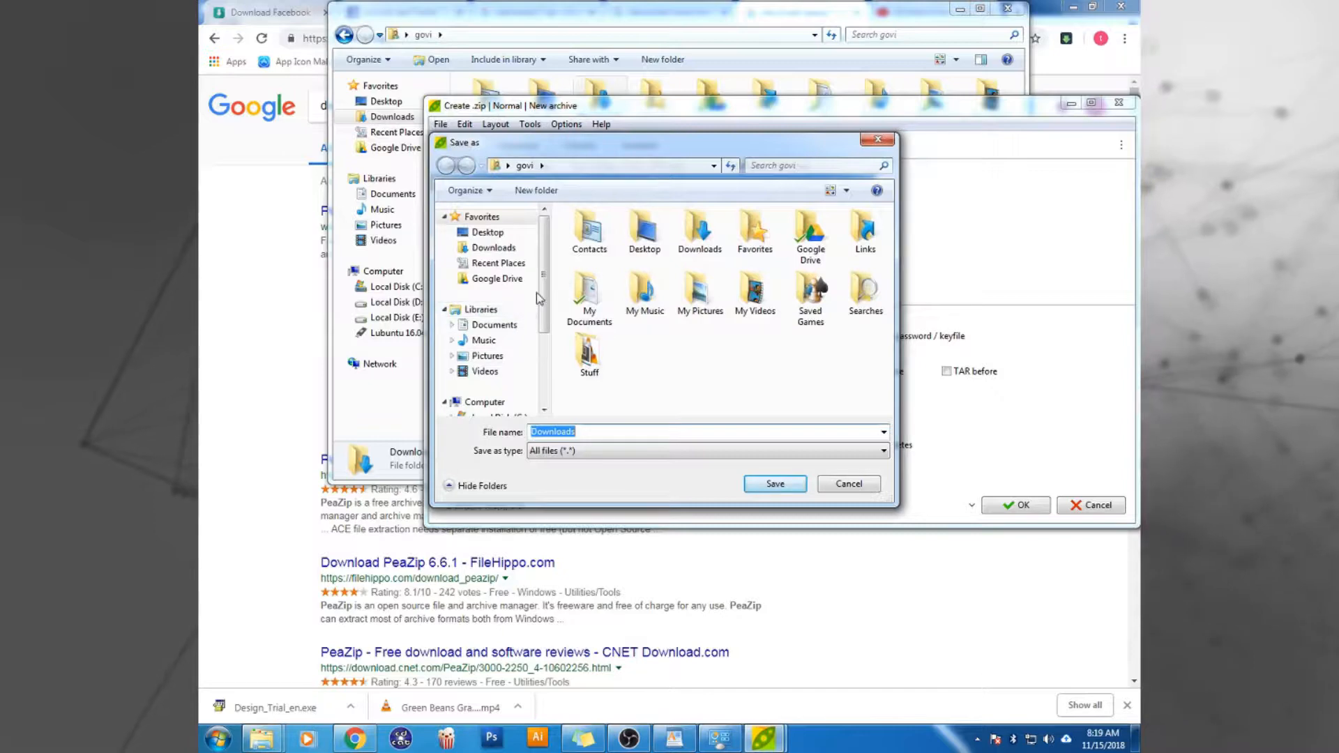
drag(542, 285, 542, 300)
scroll(509, 342, down, 1)
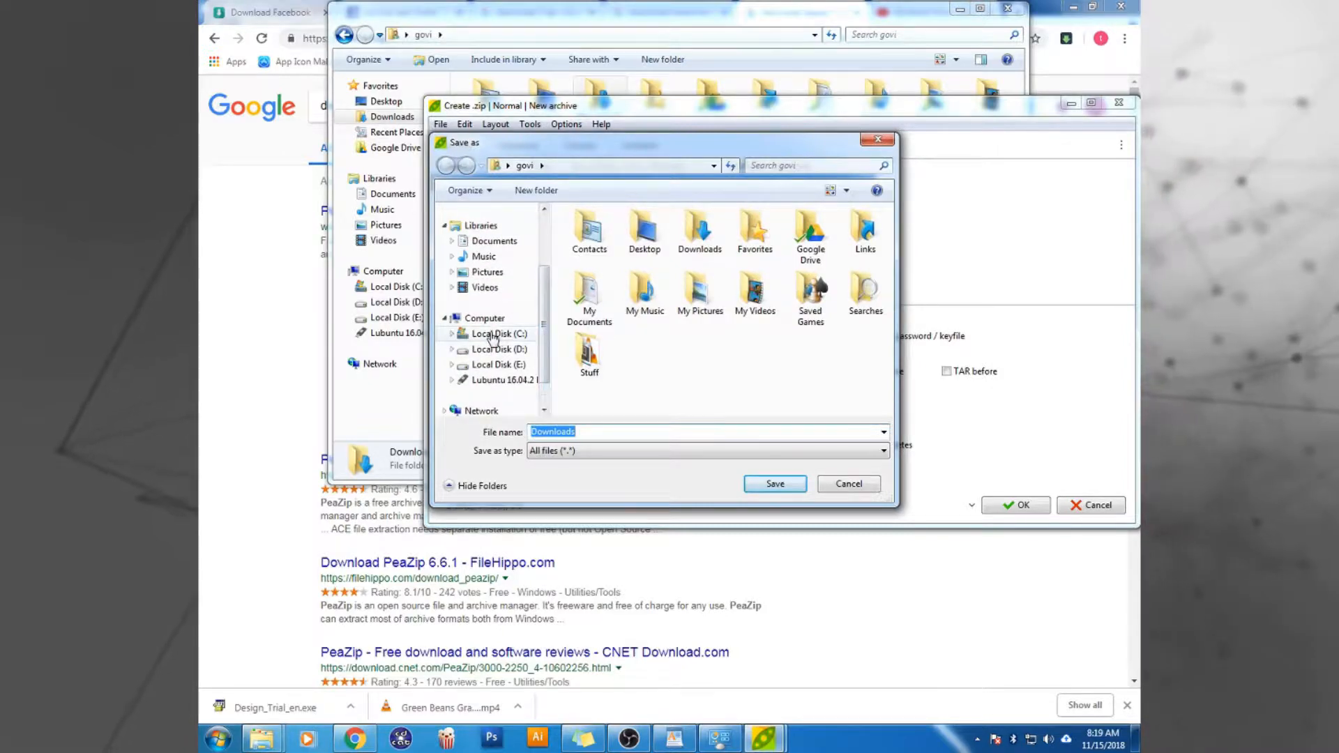
click(483, 320)
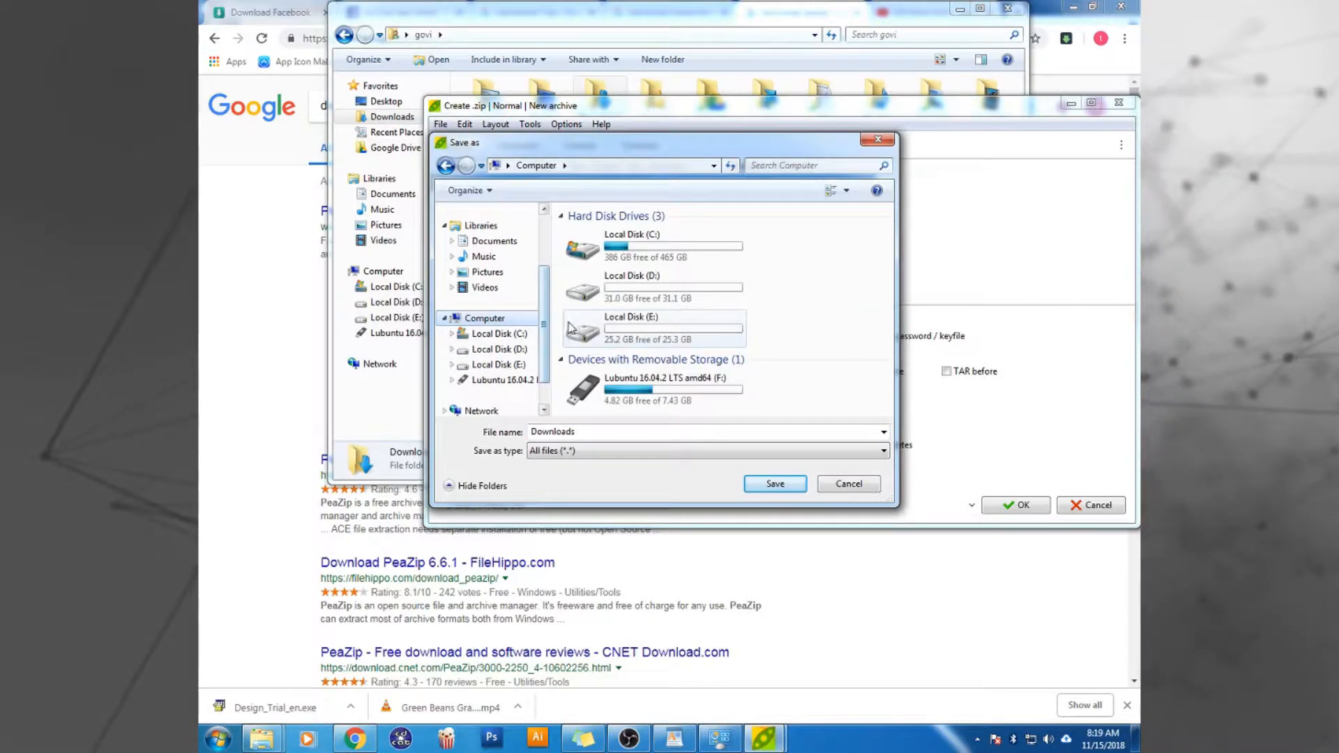
click(598, 297)
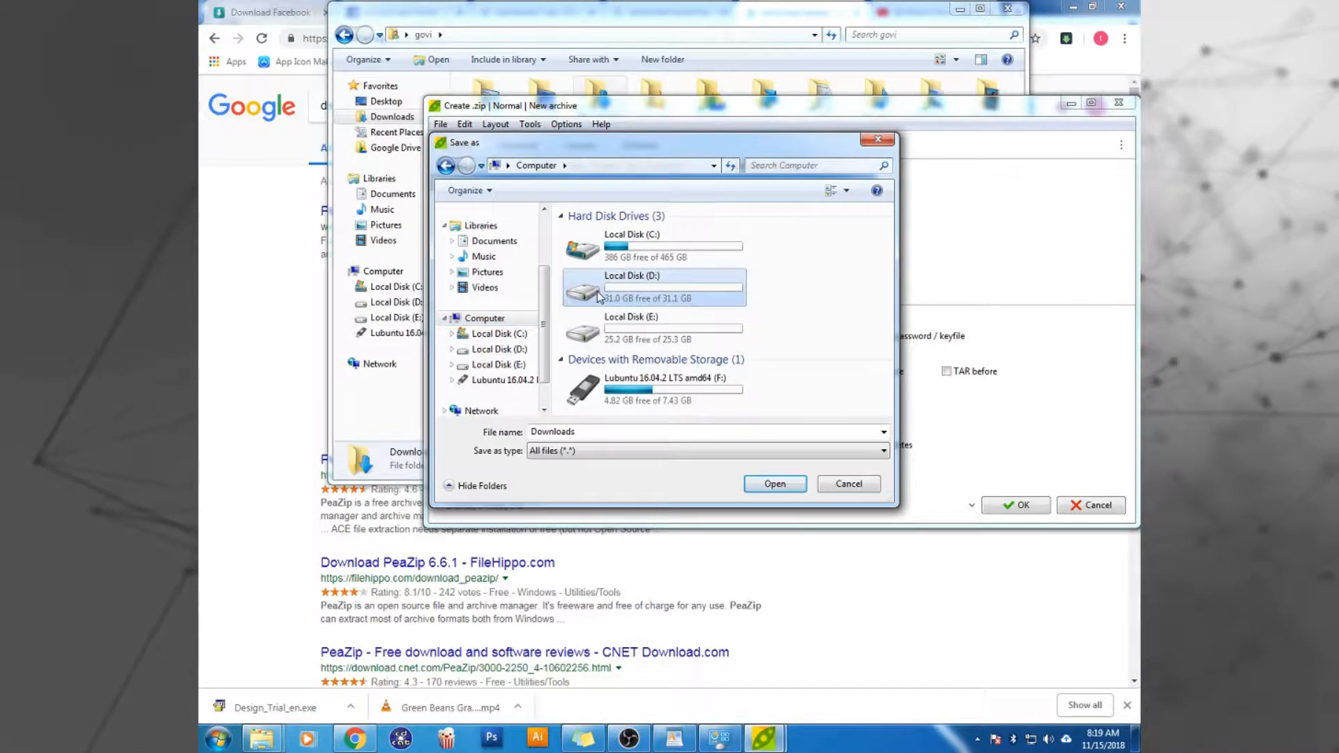
click(771, 484)
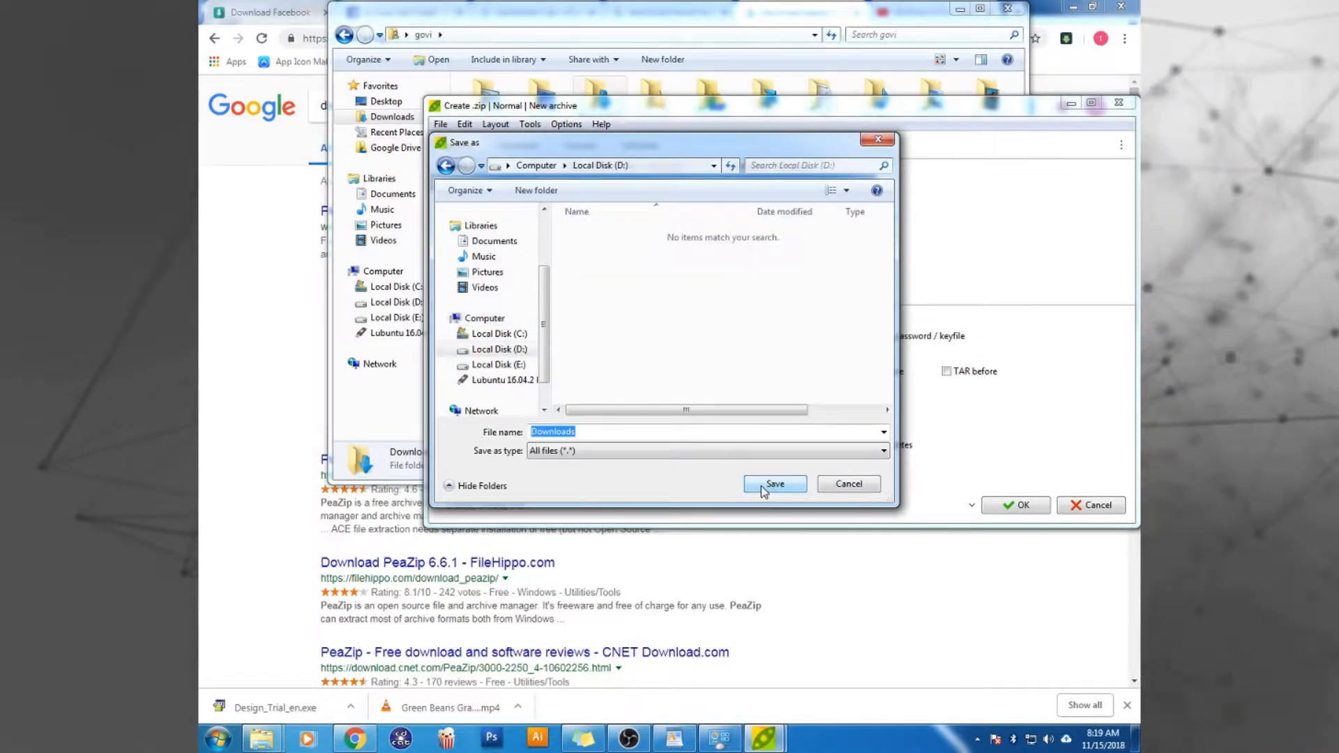
click(658, 431)
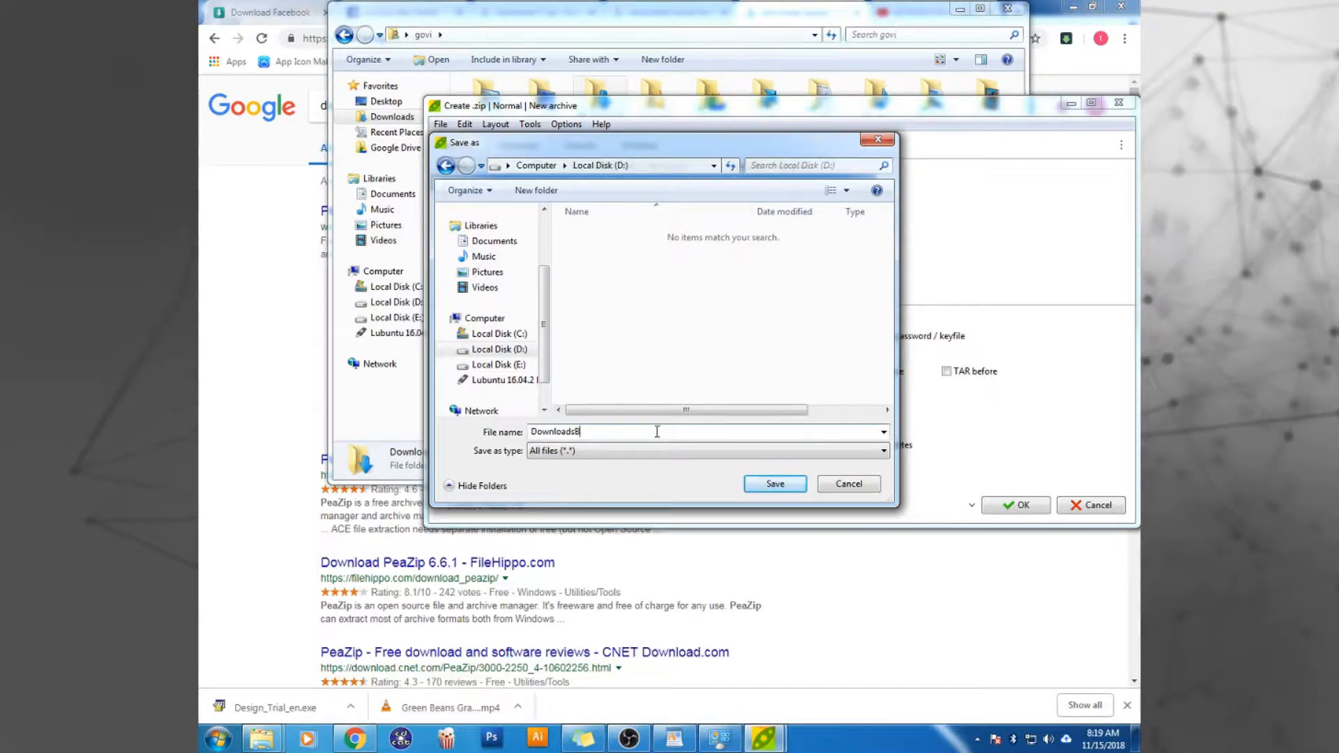
text(Backup)
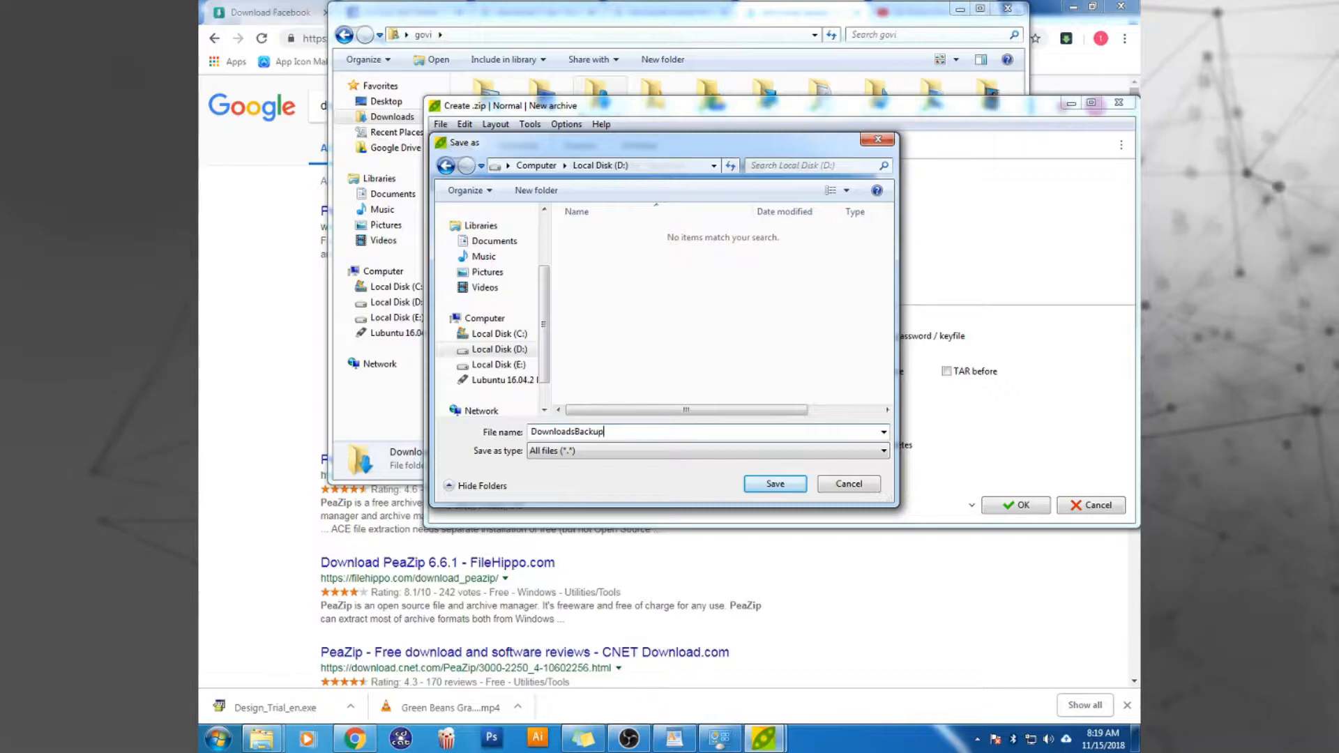
click(767, 489)
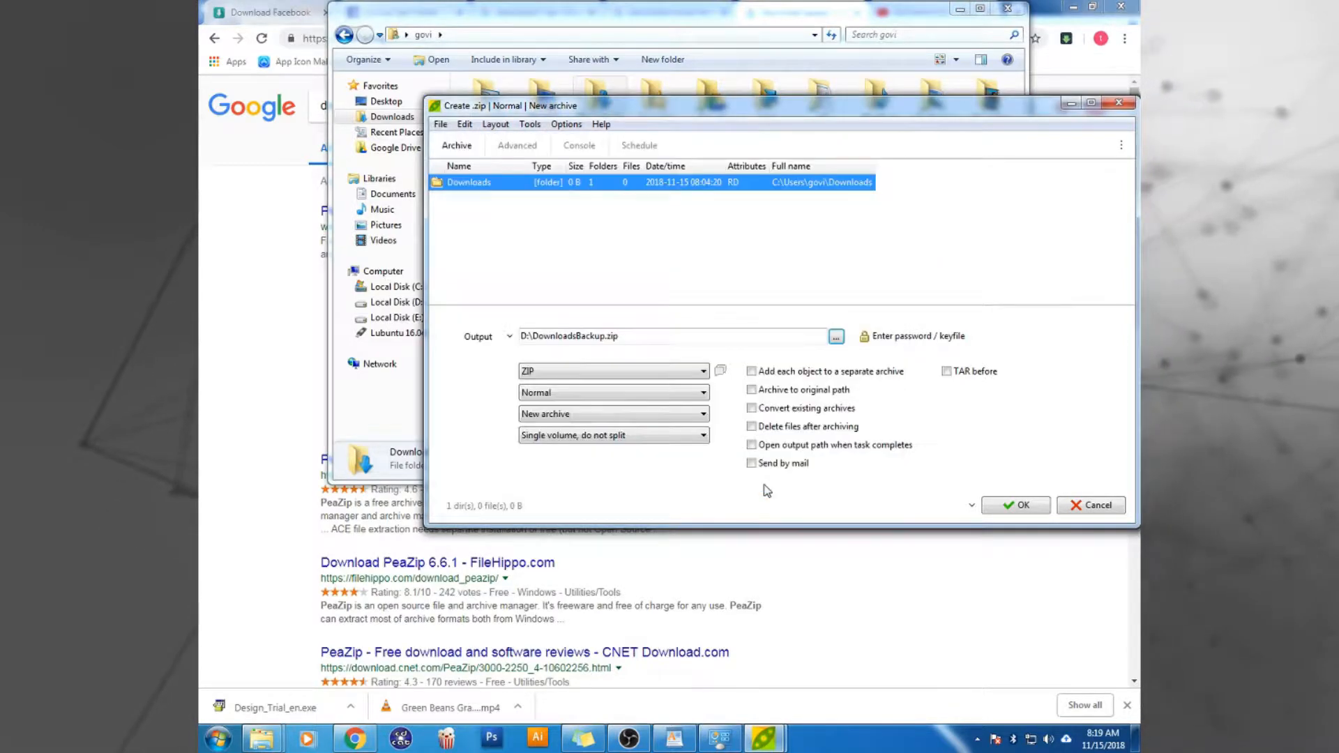
Split the archive into 650 MB CD volumes and start creating it
click(635, 437)
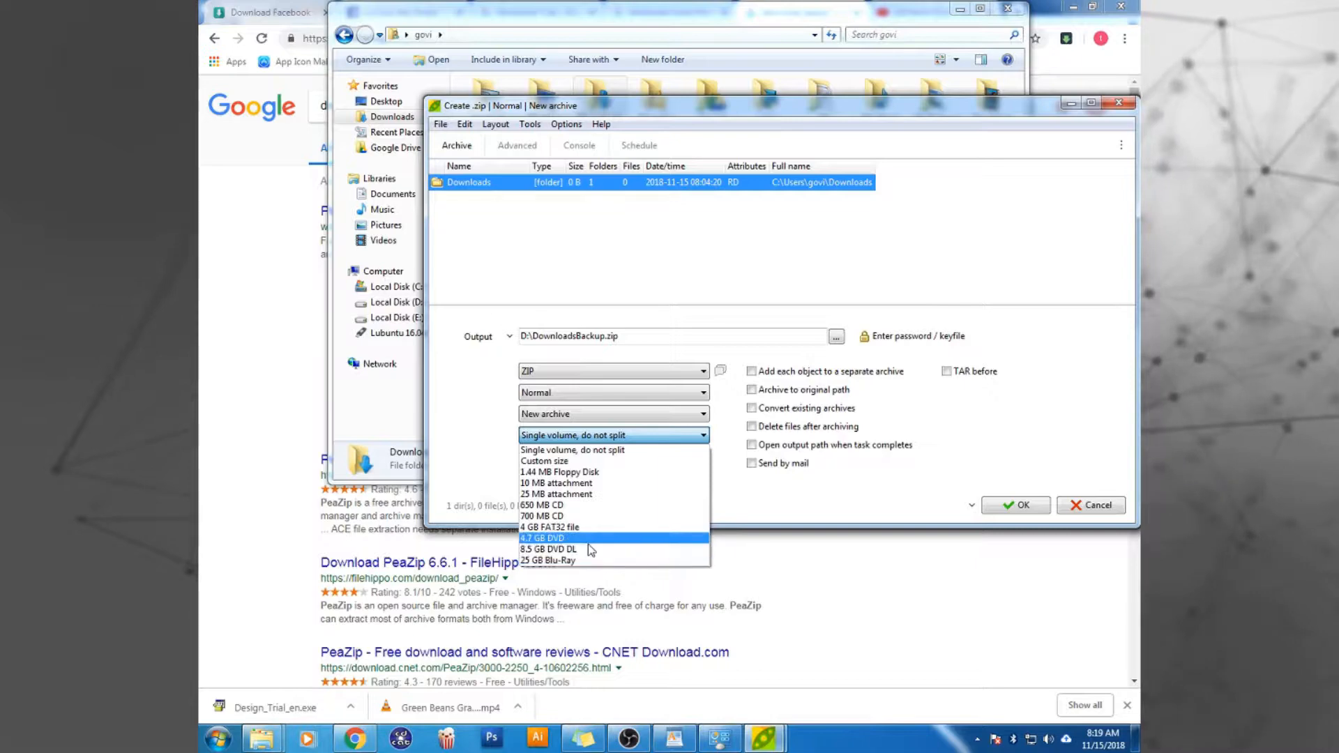
click(590, 505)
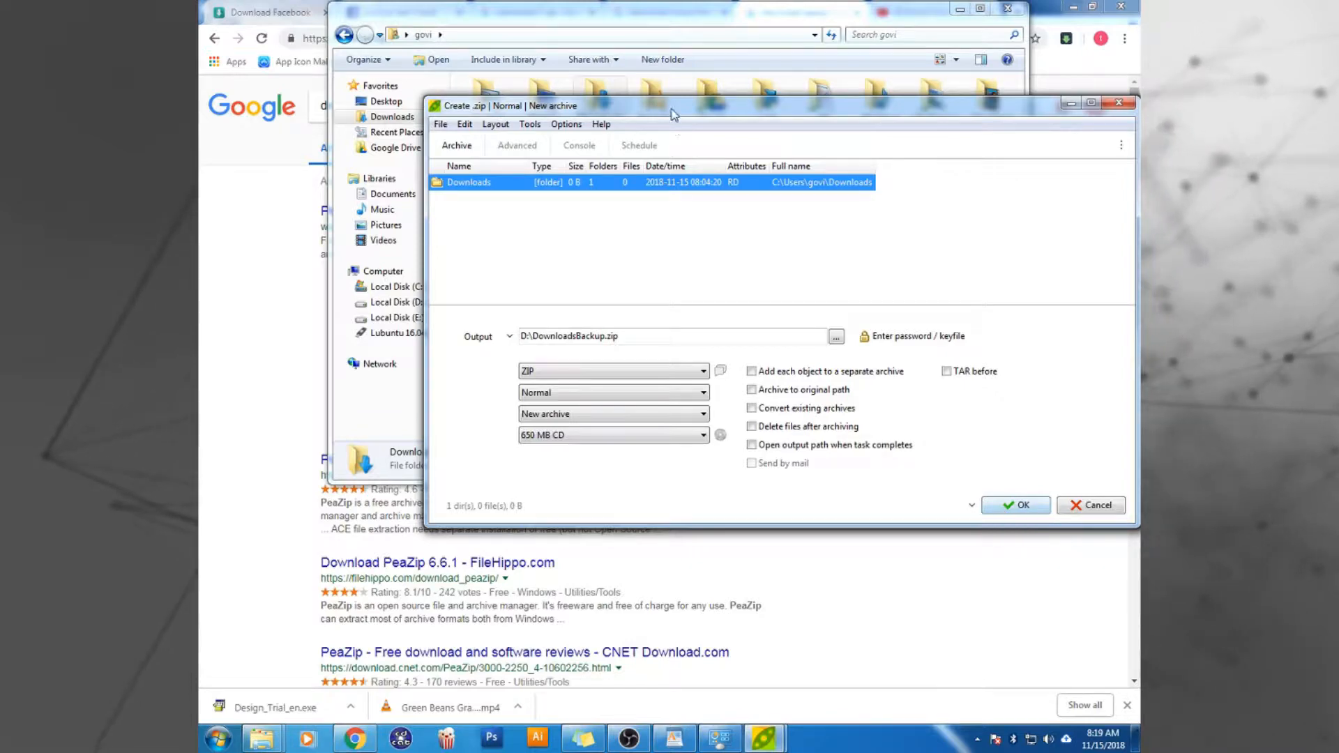
drag(673, 114, 546, 269)
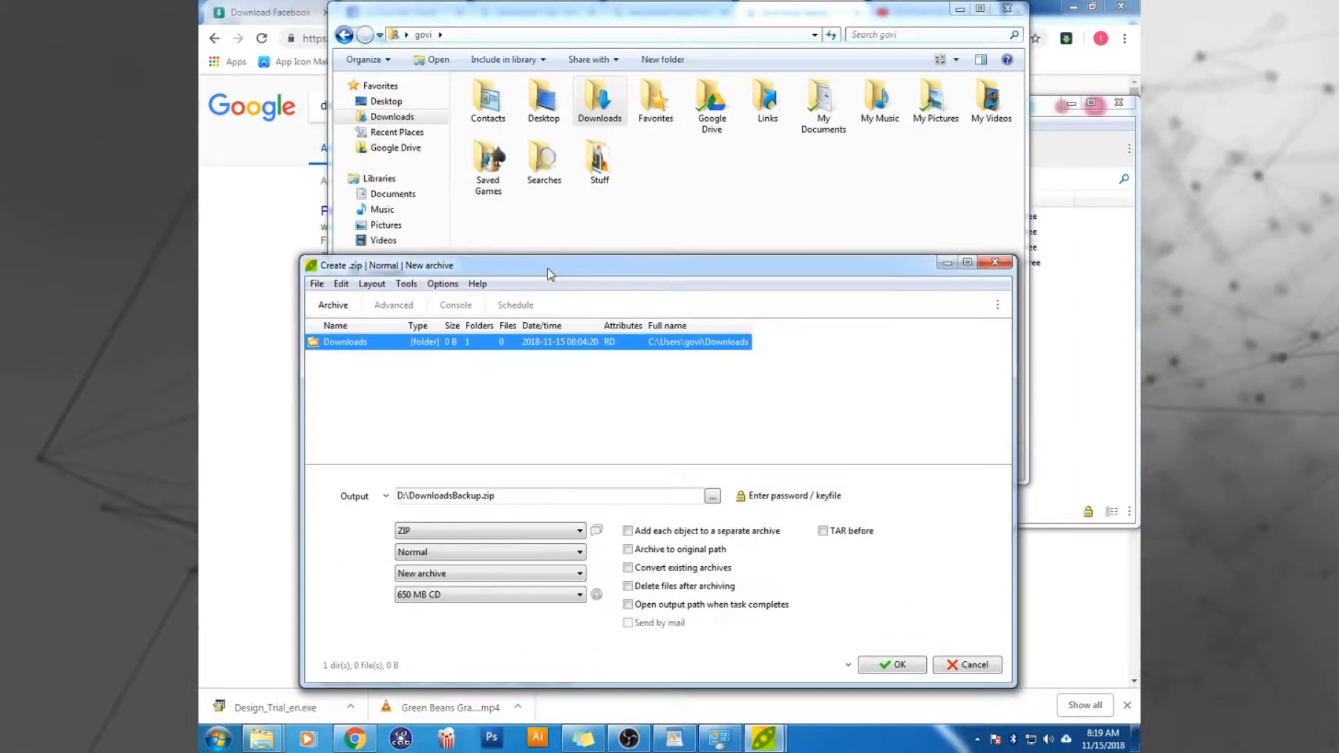
click(472, 222)
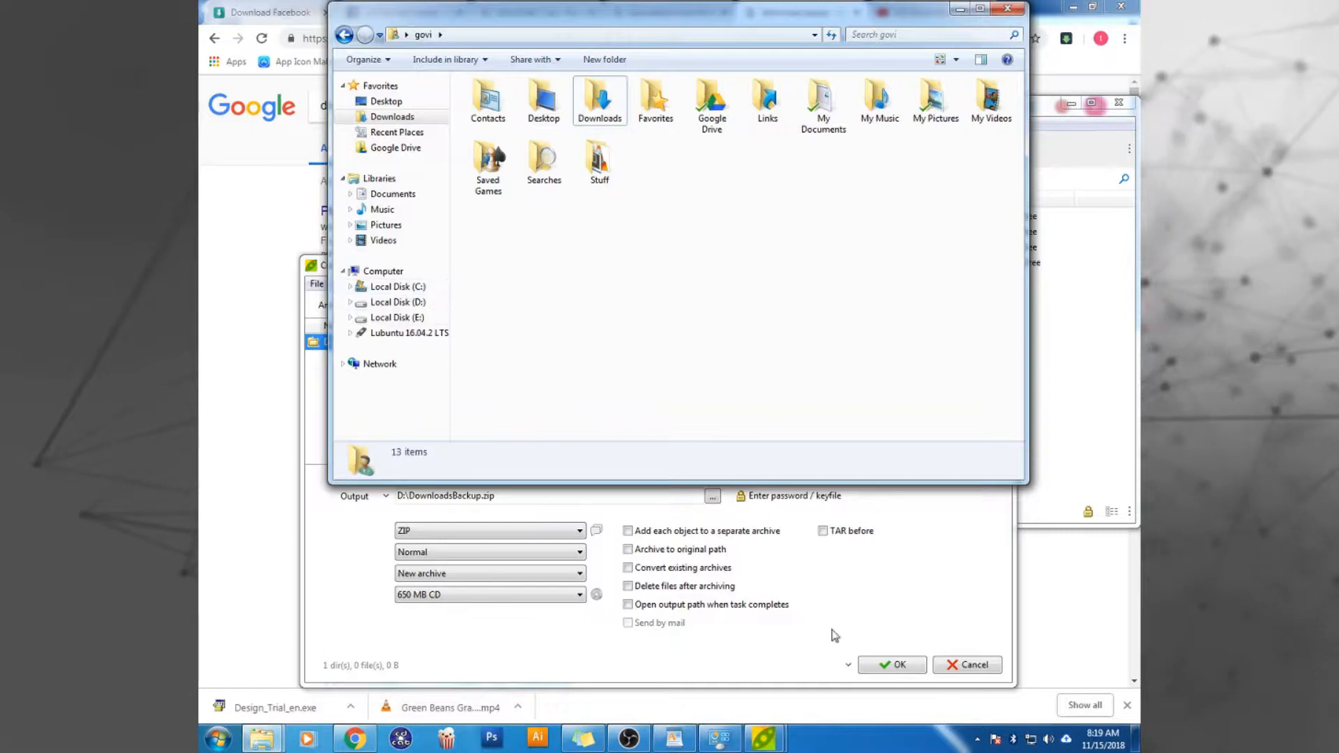
click(879, 664)
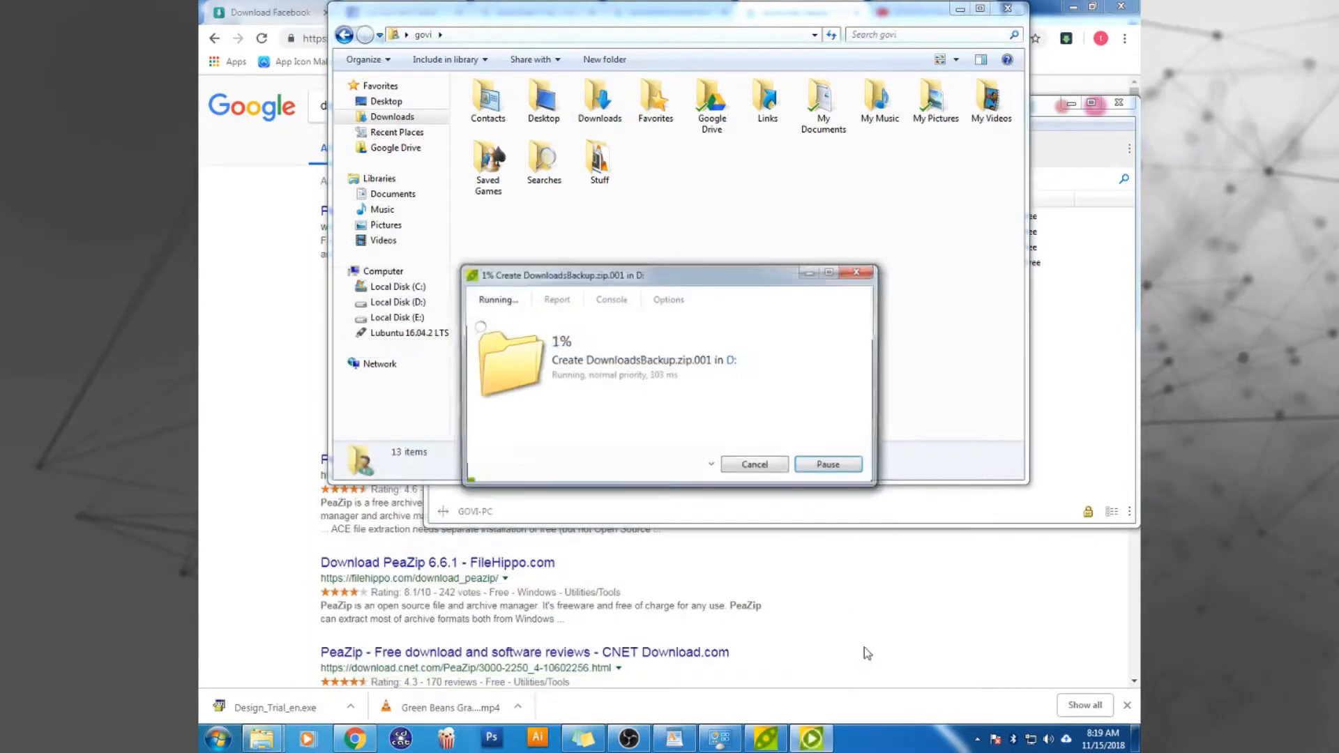
Show the contents of Local Disk (D:) in Explorer and place PeaZip's progress window below it to monitor the backup
click(591, 242)
click(383, 271)
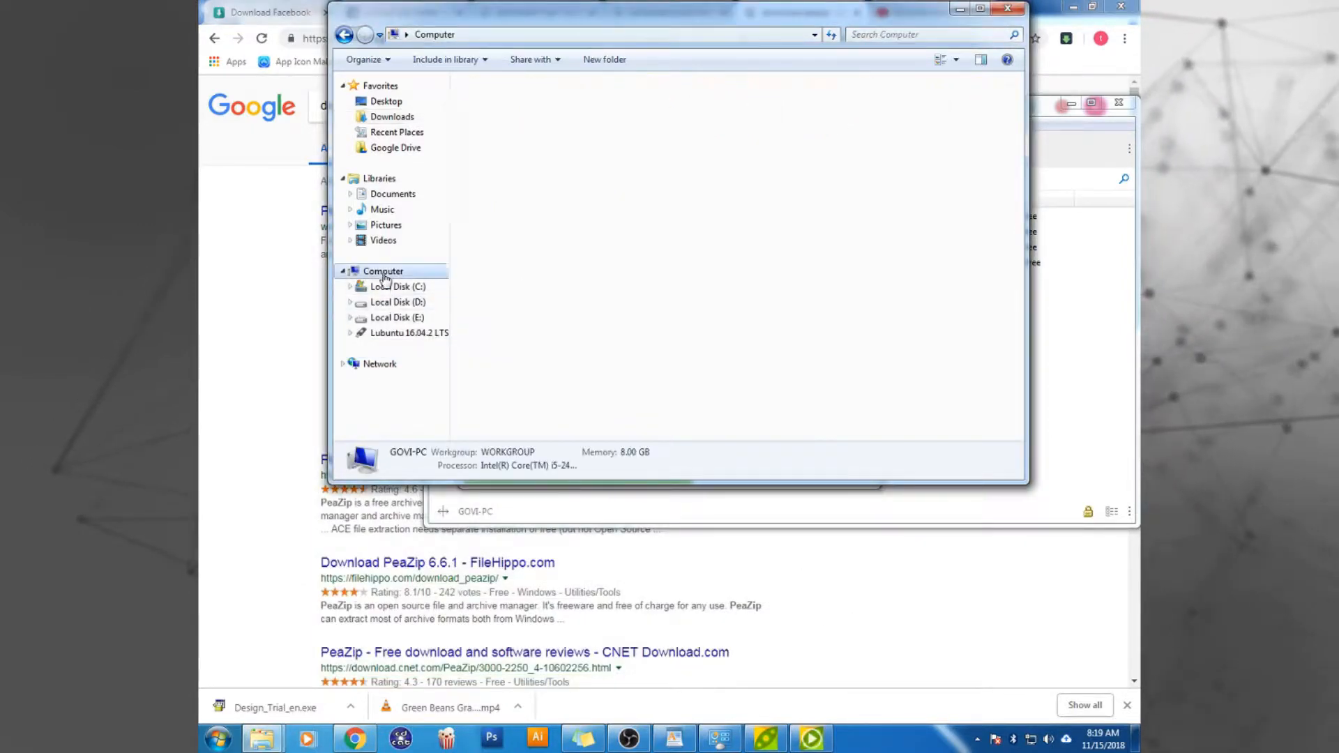
double_click(742, 132)
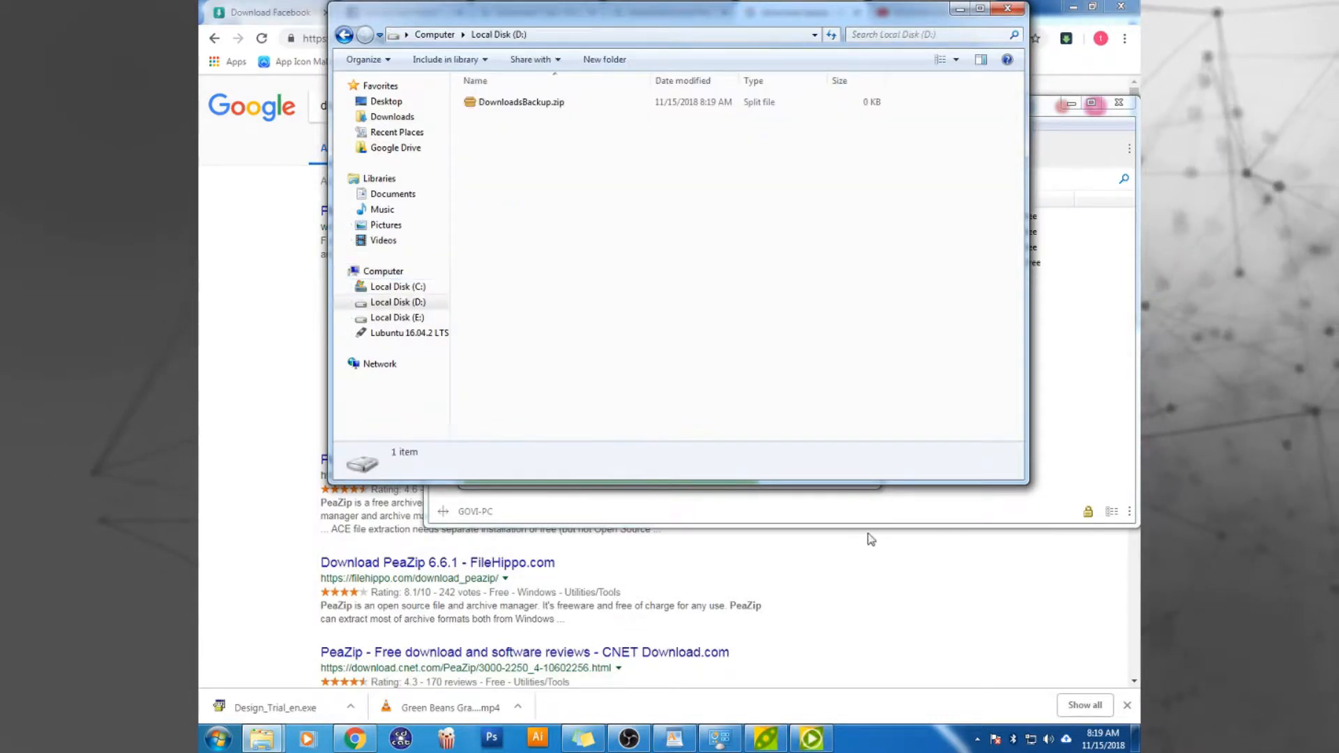
click(889, 496)
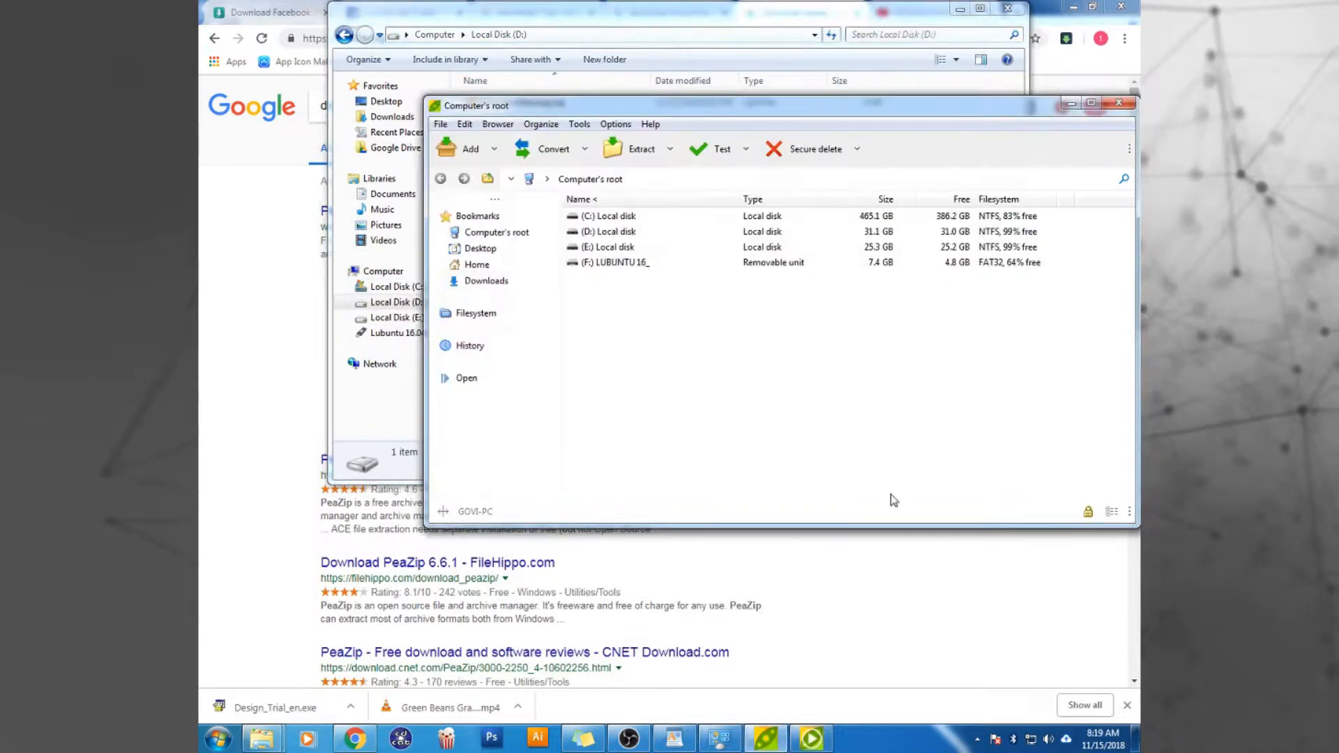
click(1070, 105)
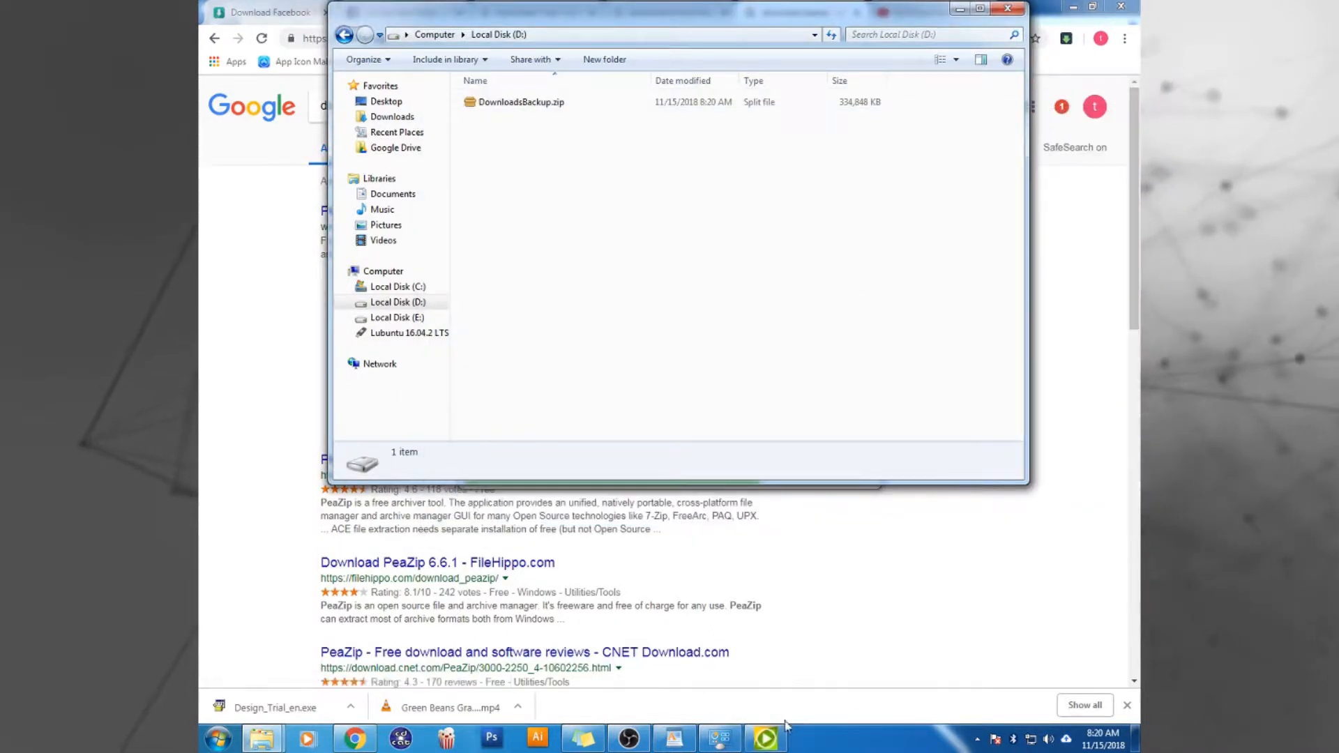
click(770, 740)
drag(693, 276, 622, 481)
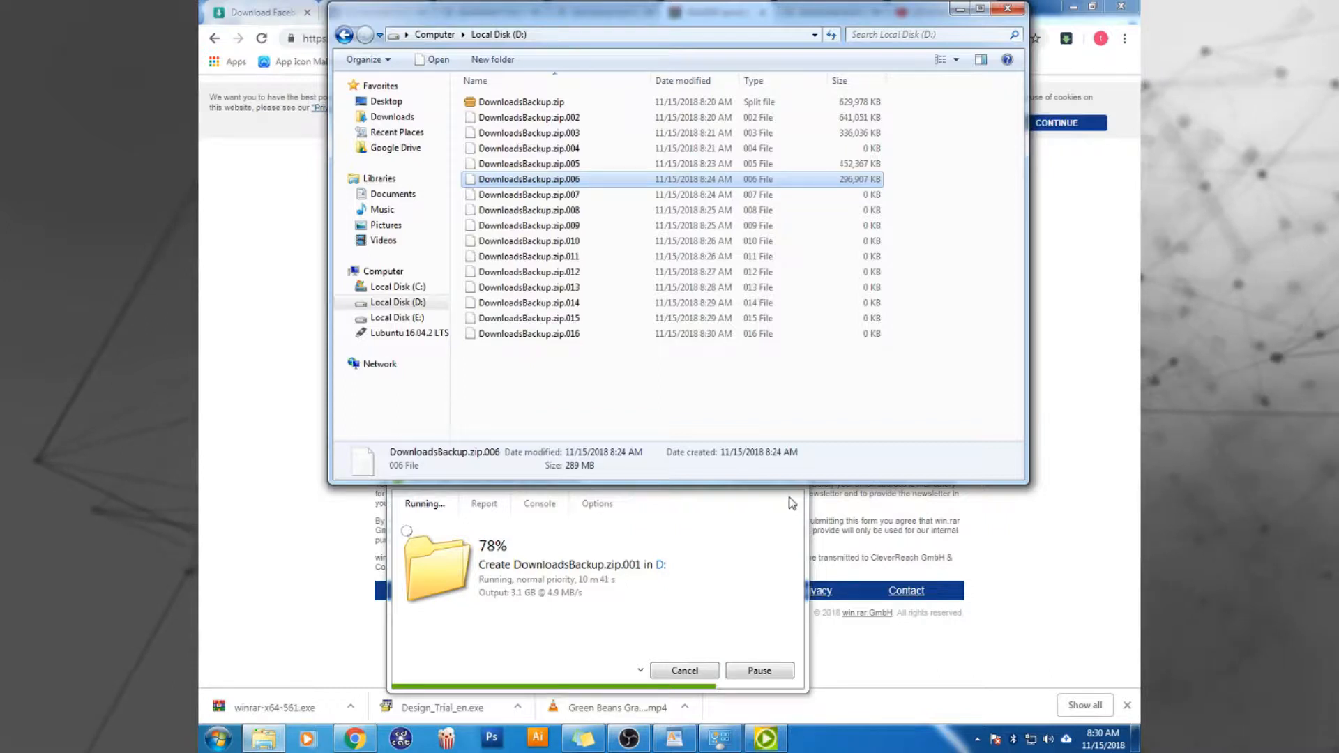
Run the downloaded winrar-x64-561.exe installer, minimize the browser, and arrange the setup window beside the Local Disk (D:) window
click(249, 707)
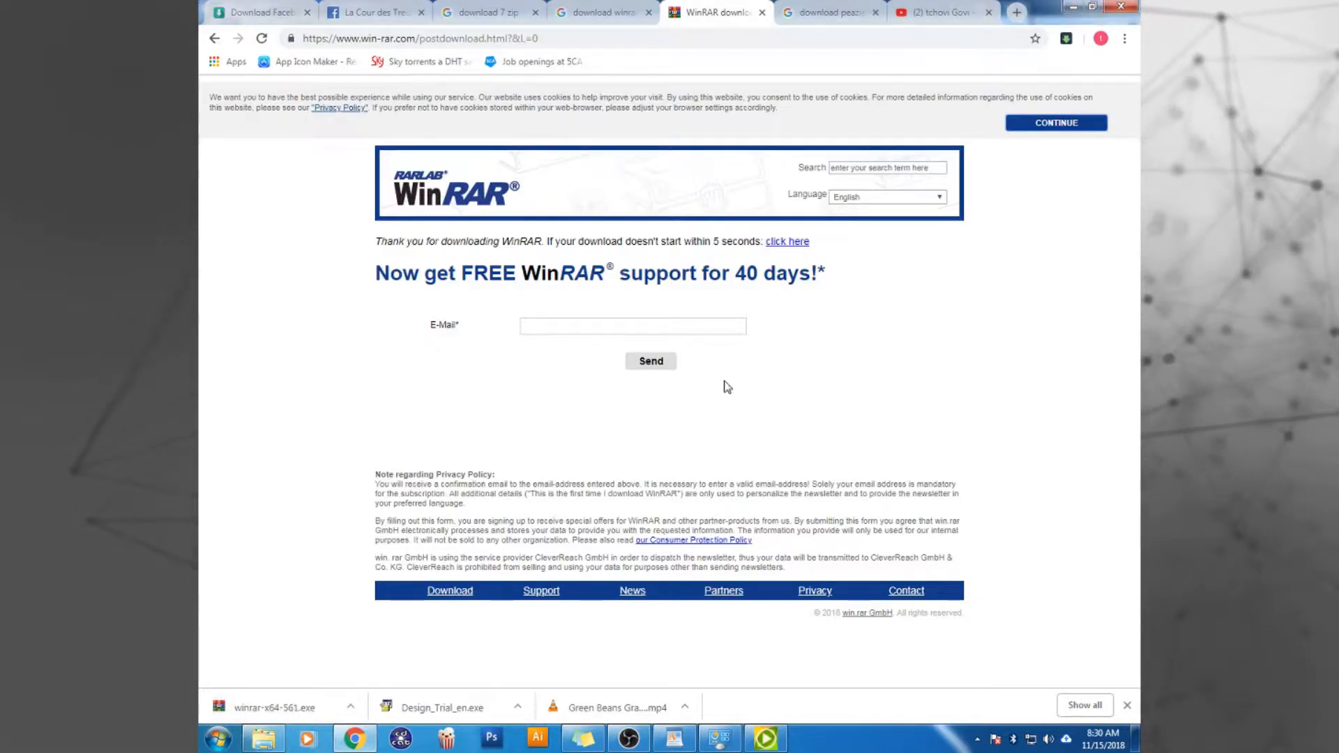
click(1093, 7)
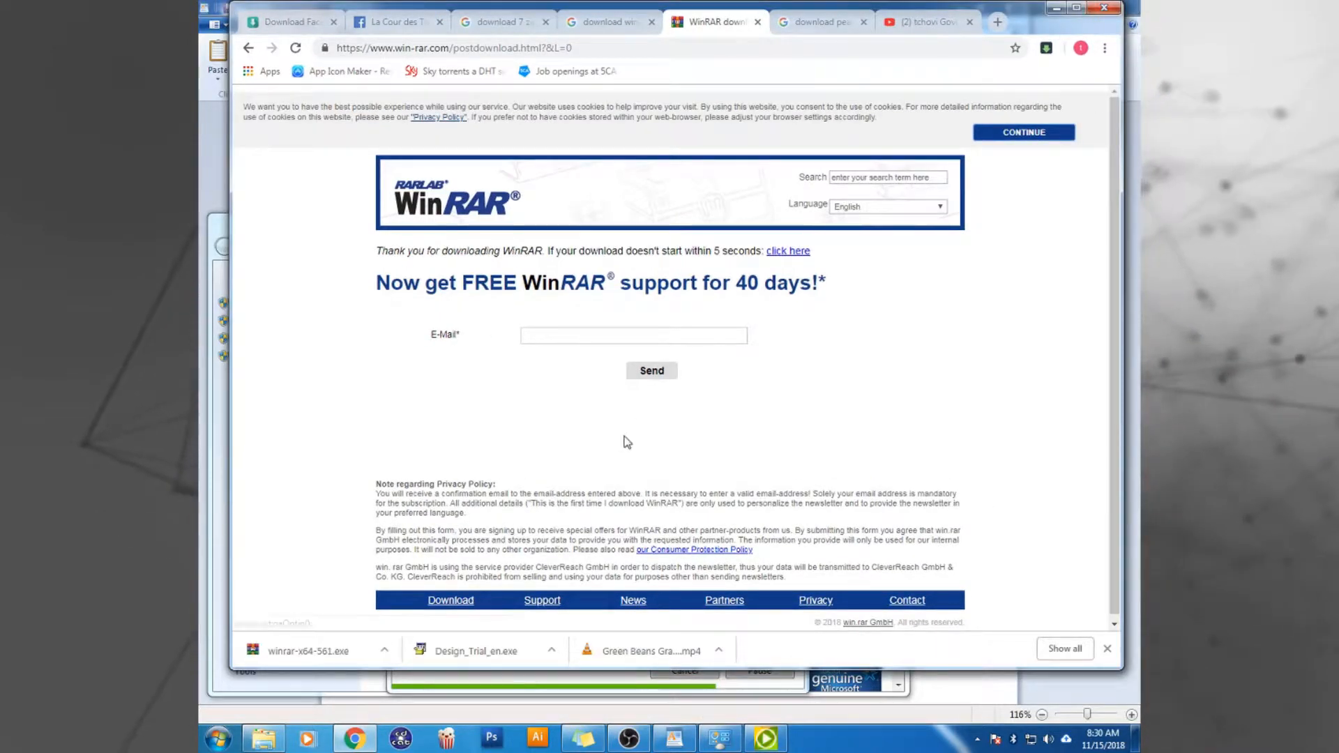
key(alt+Tab)
key(alt+Tab)
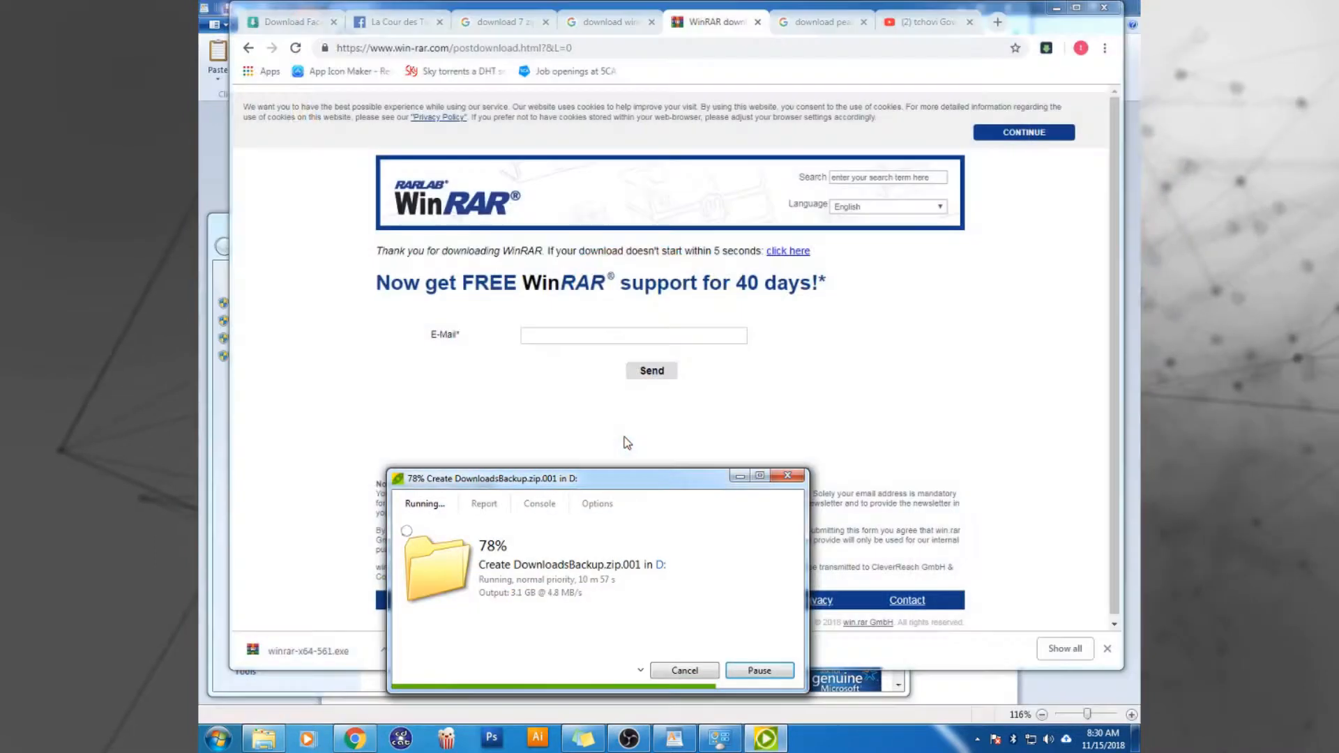
click(1056, 7)
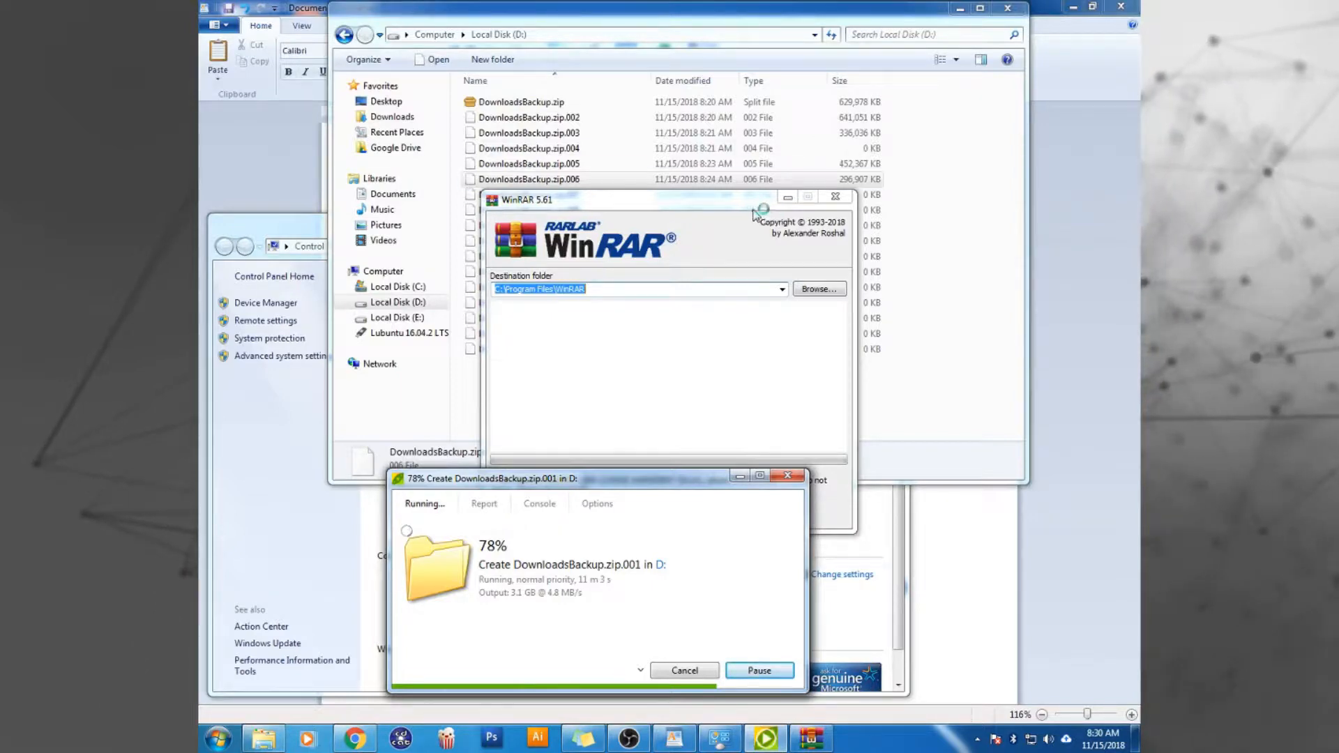
drag(751, 207, 979, 150)
drag(752, 17, 630, 27)
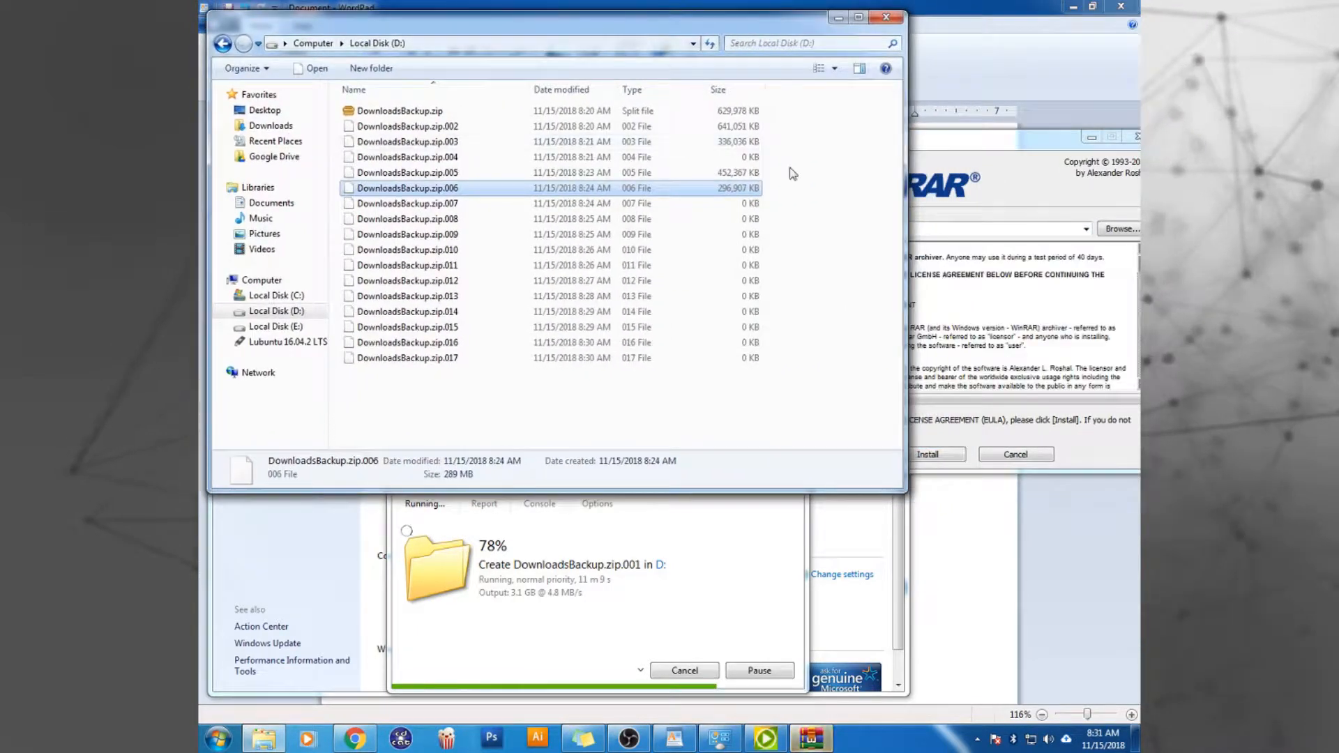
Install WinRAR in C:\Program Files\WinRAR with the ZIP and 7Z associations turned off, and finish the setup
click(927, 261)
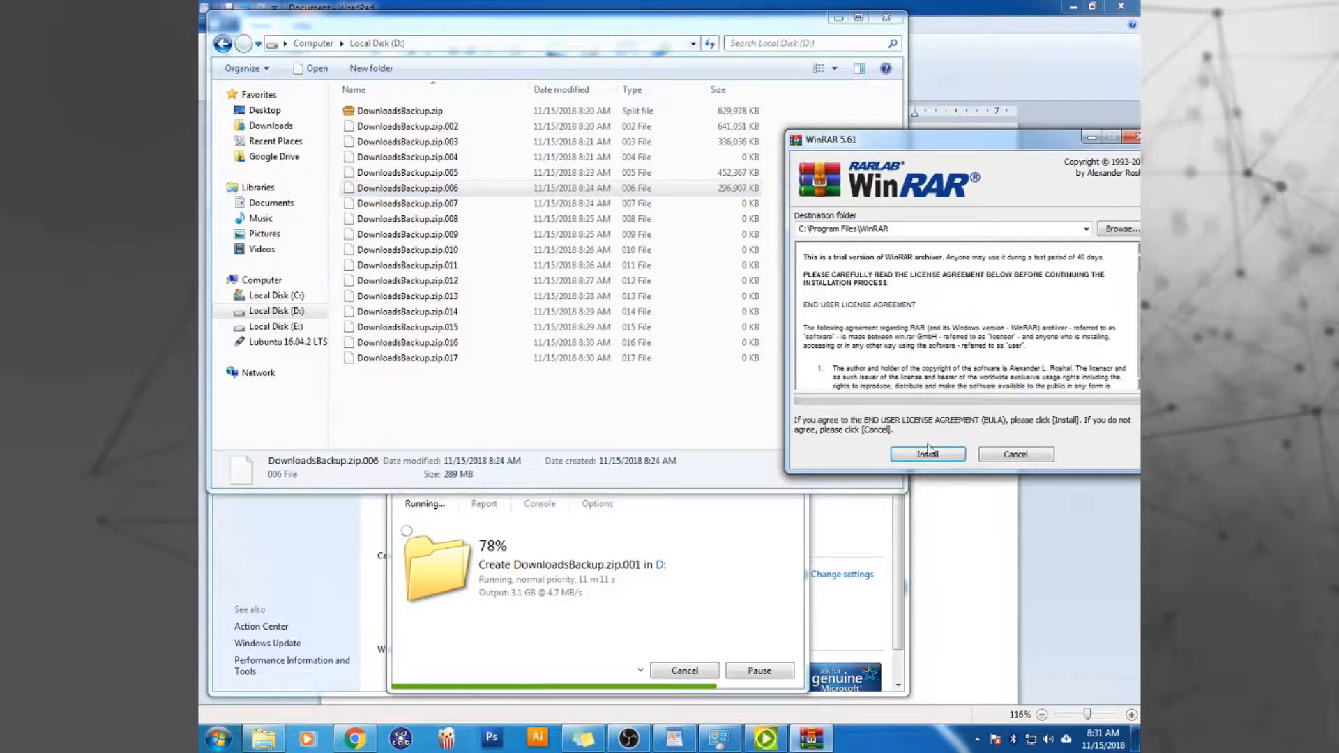
click(928, 453)
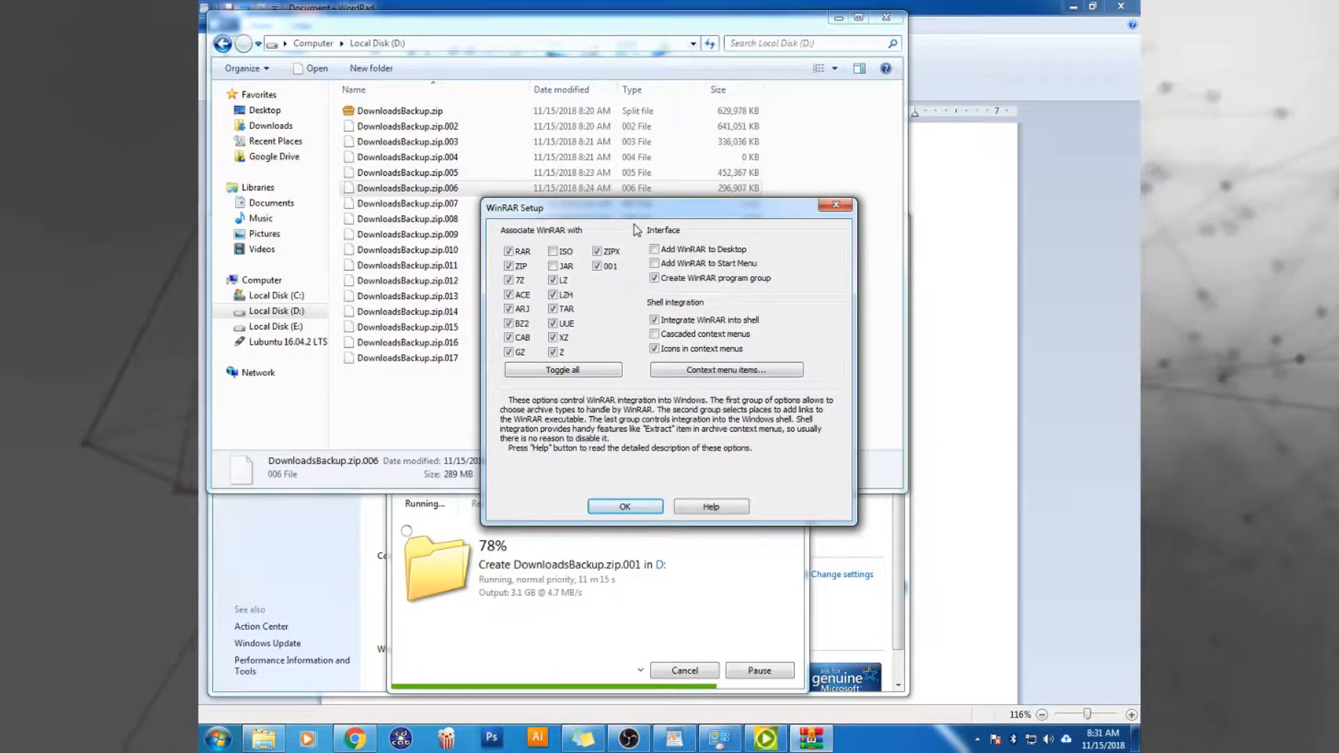
click(510, 282)
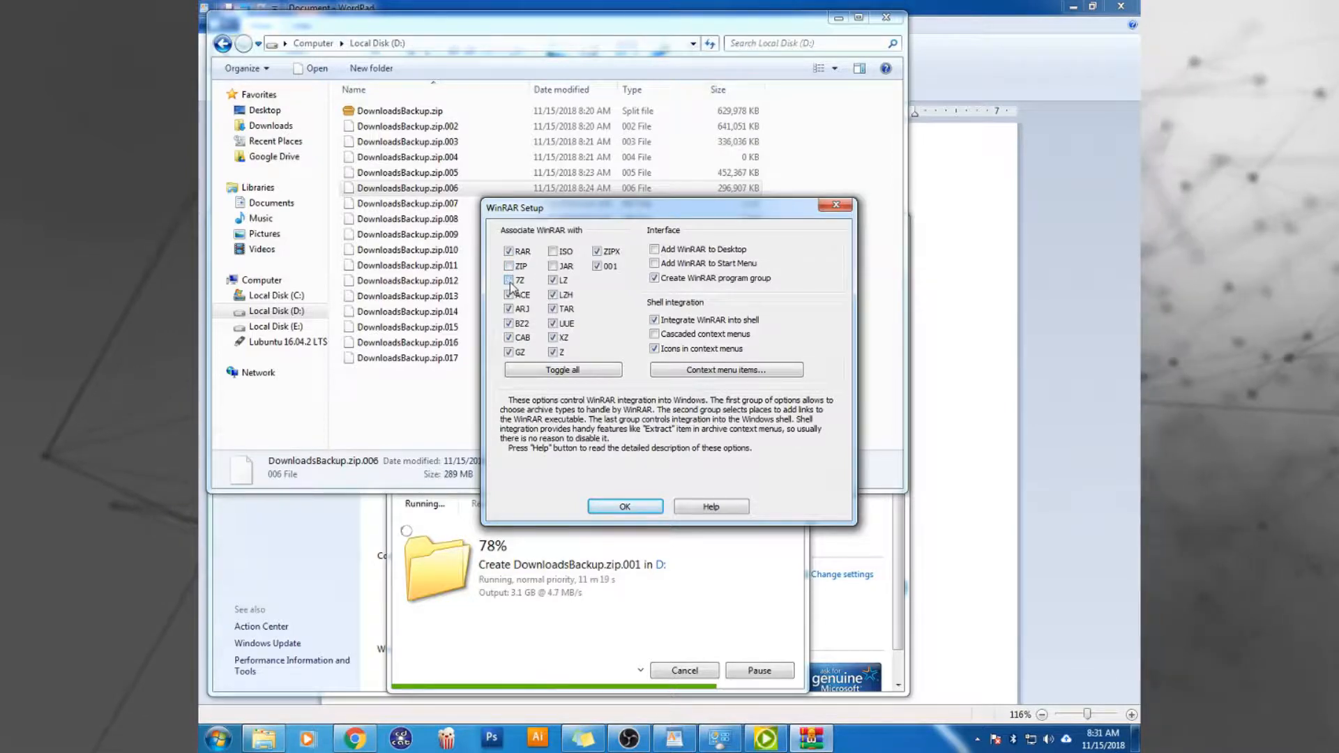
drag(597, 209, 882, 170)
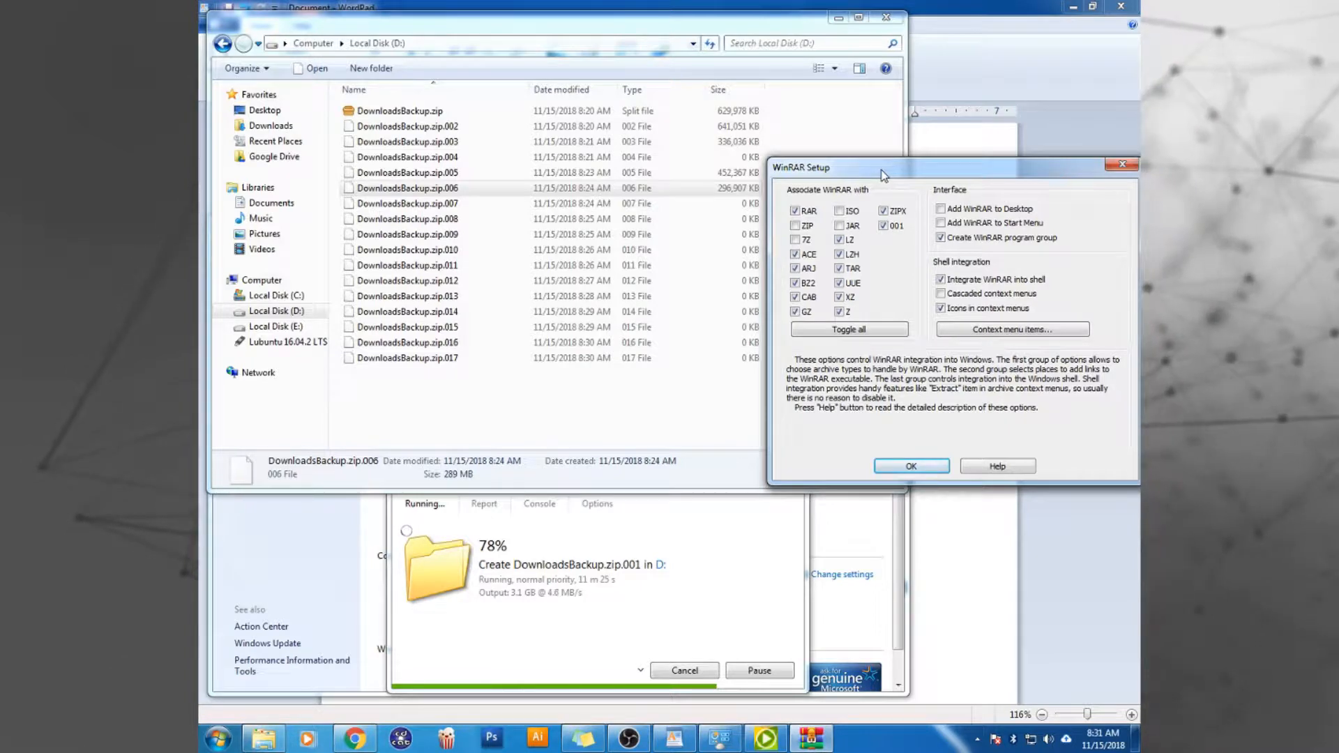
click(910, 466)
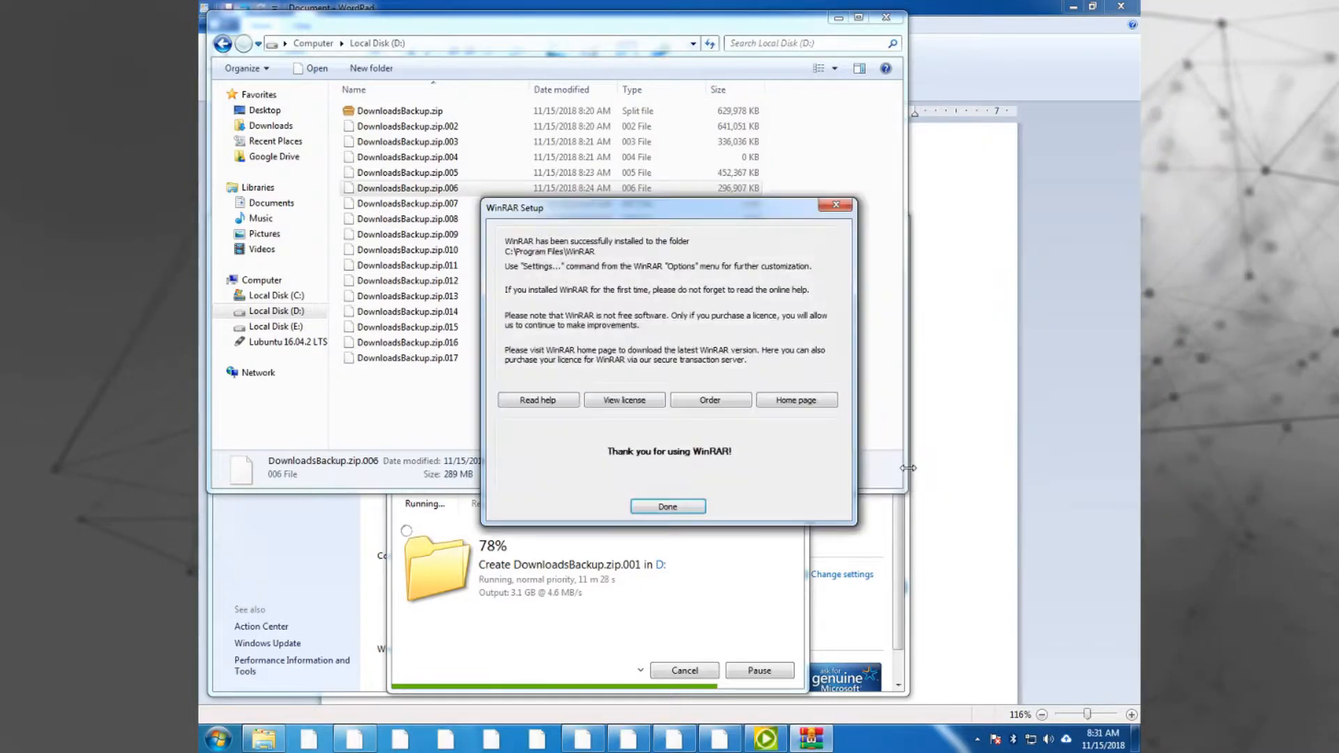
click(688, 509)
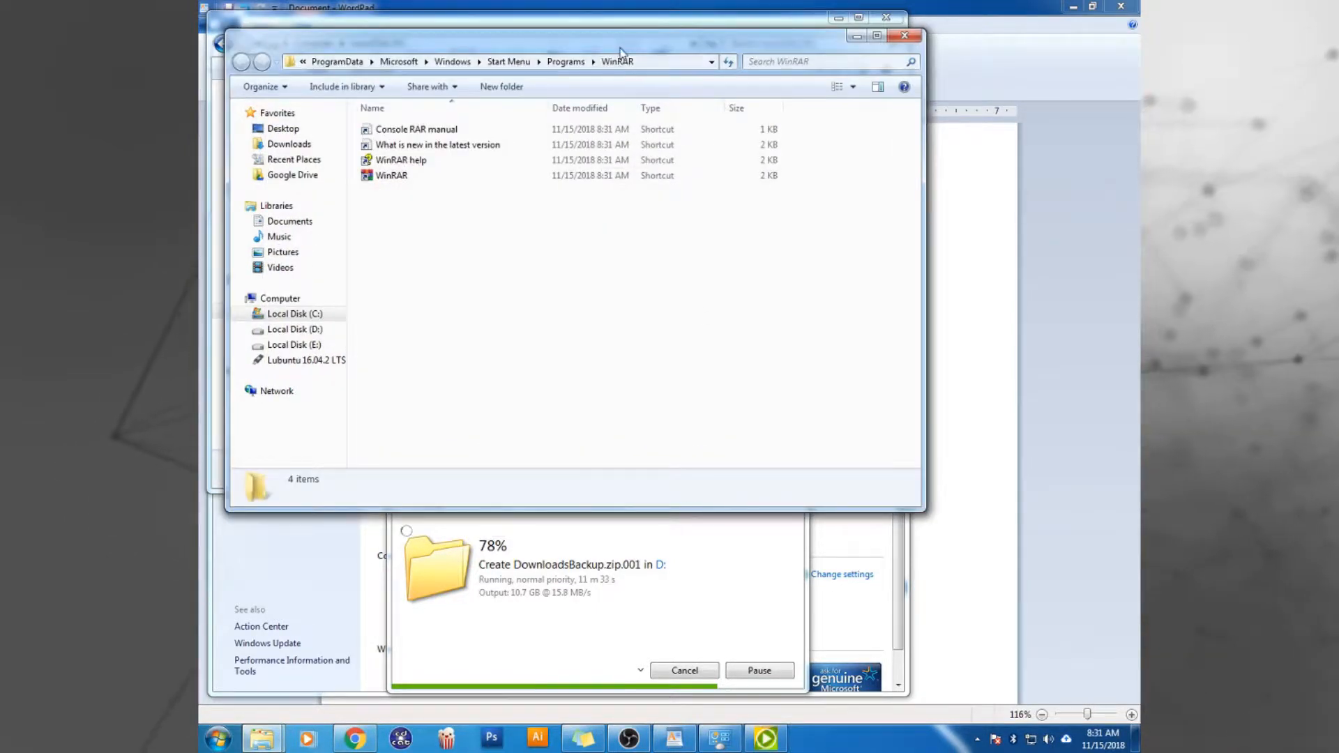
Move the WinRAR shortcuts folder window aside and look through the finished DownloadsBackup volumes on Local Disk (D:)
drag(621, 52, 832, 79)
click(744, 26)
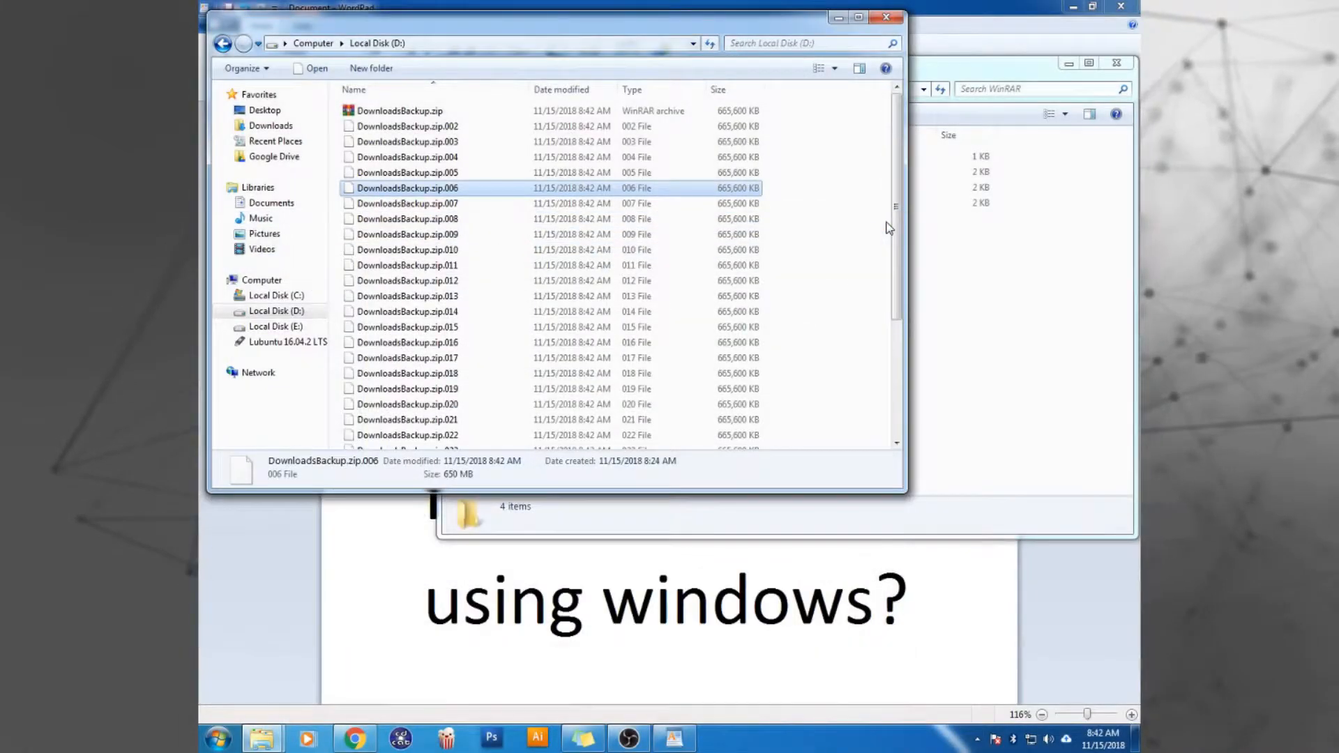
click(987, 461)
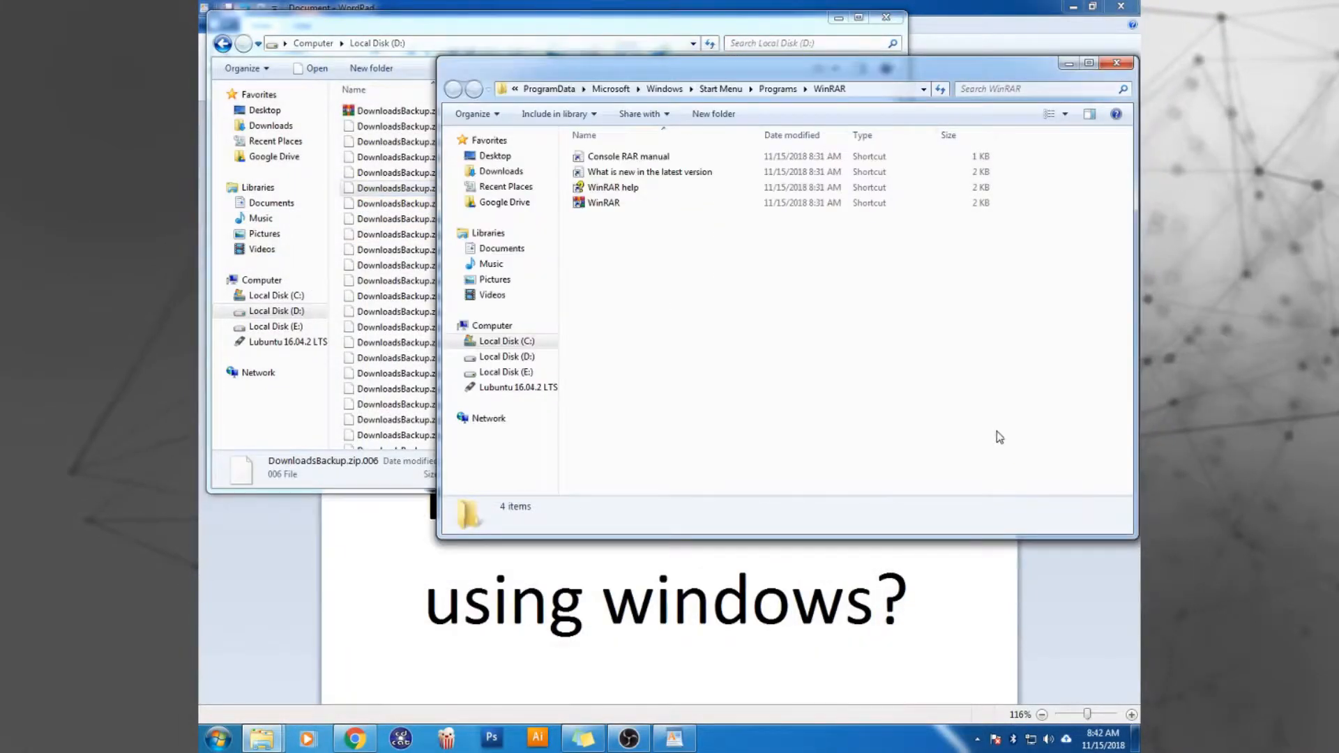
click(446, 33)
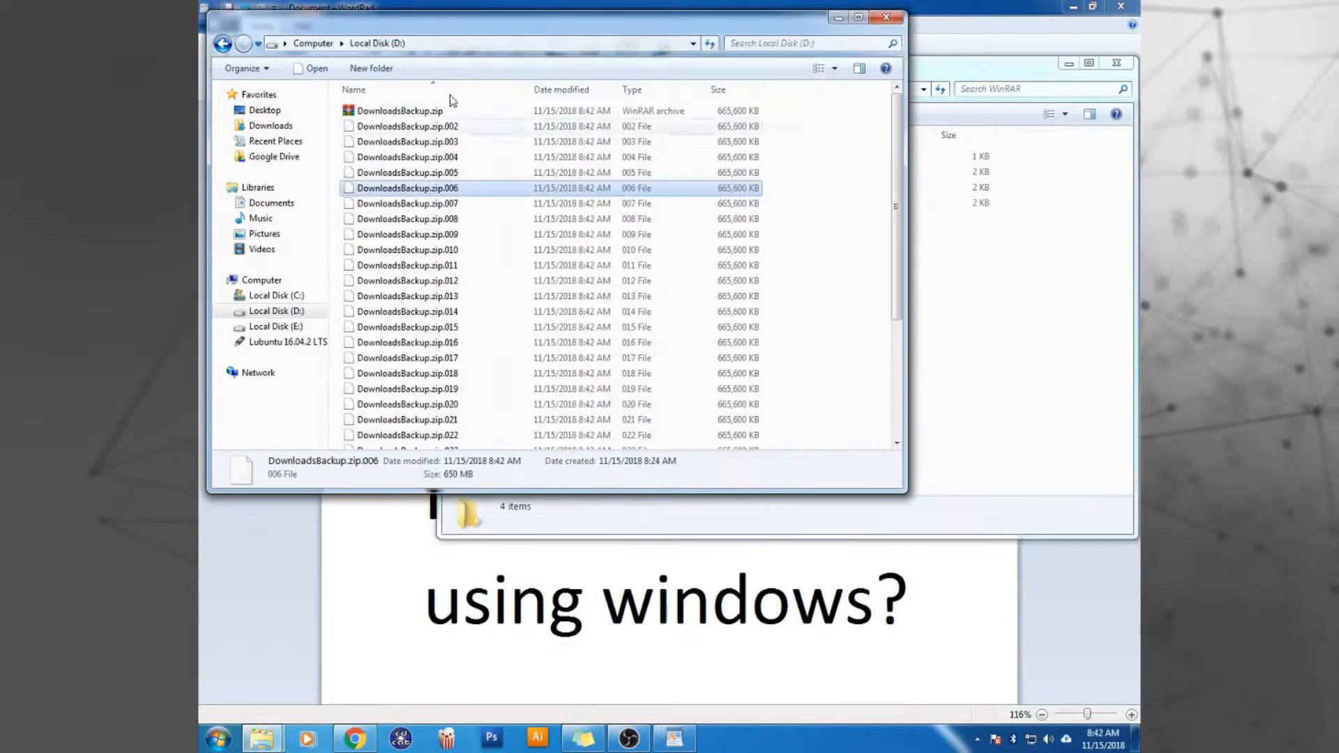
scroll(488, 195, down, 4)
scroll(488, 195, up, 4)
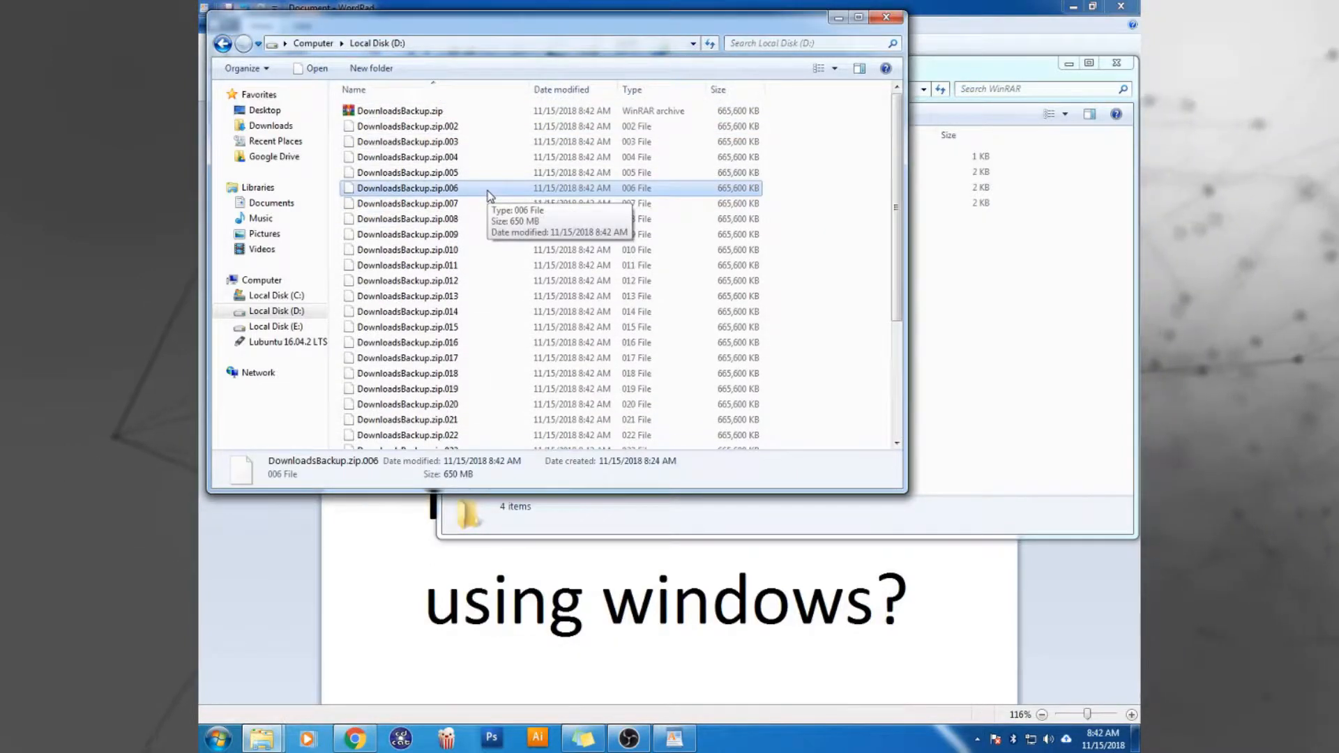
scroll(488, 194, down, 4)
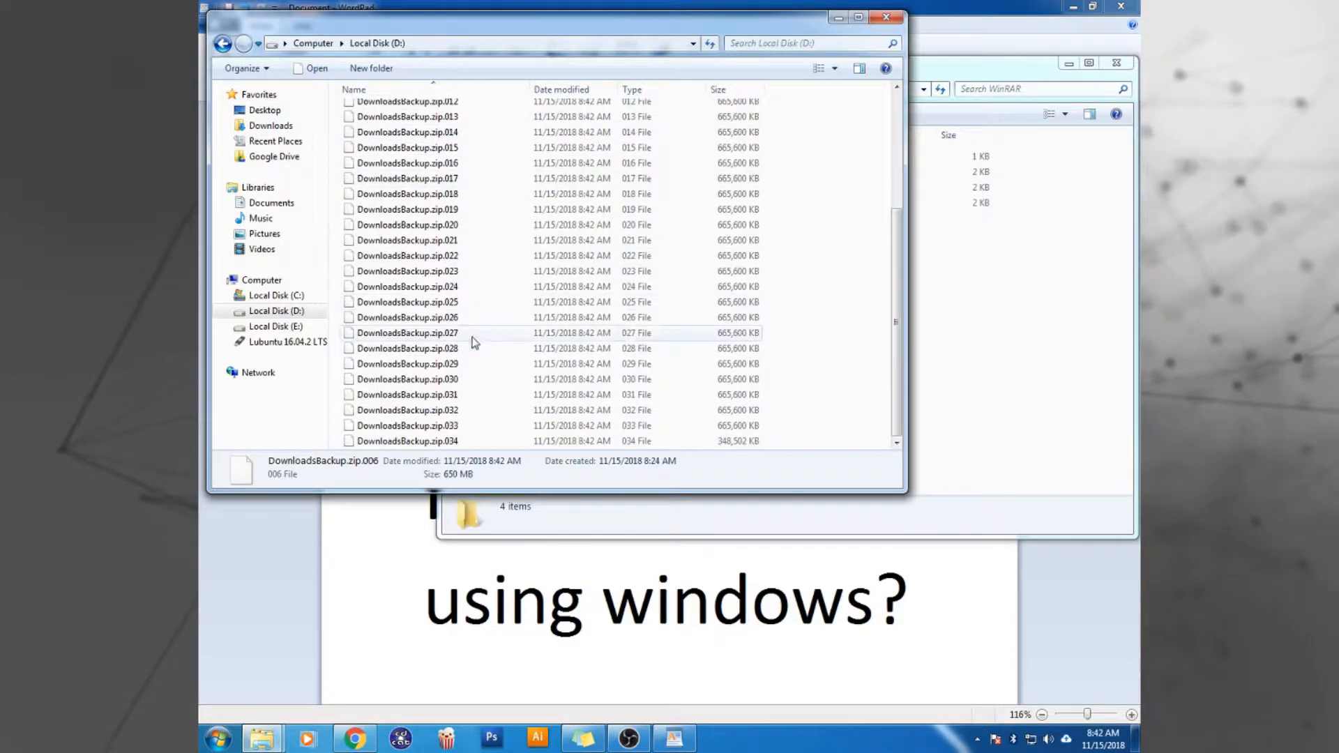
Check the size of the last volume, DownloadsBackup.zip.034, in its properties and close them without changes
right_click(410, 439)
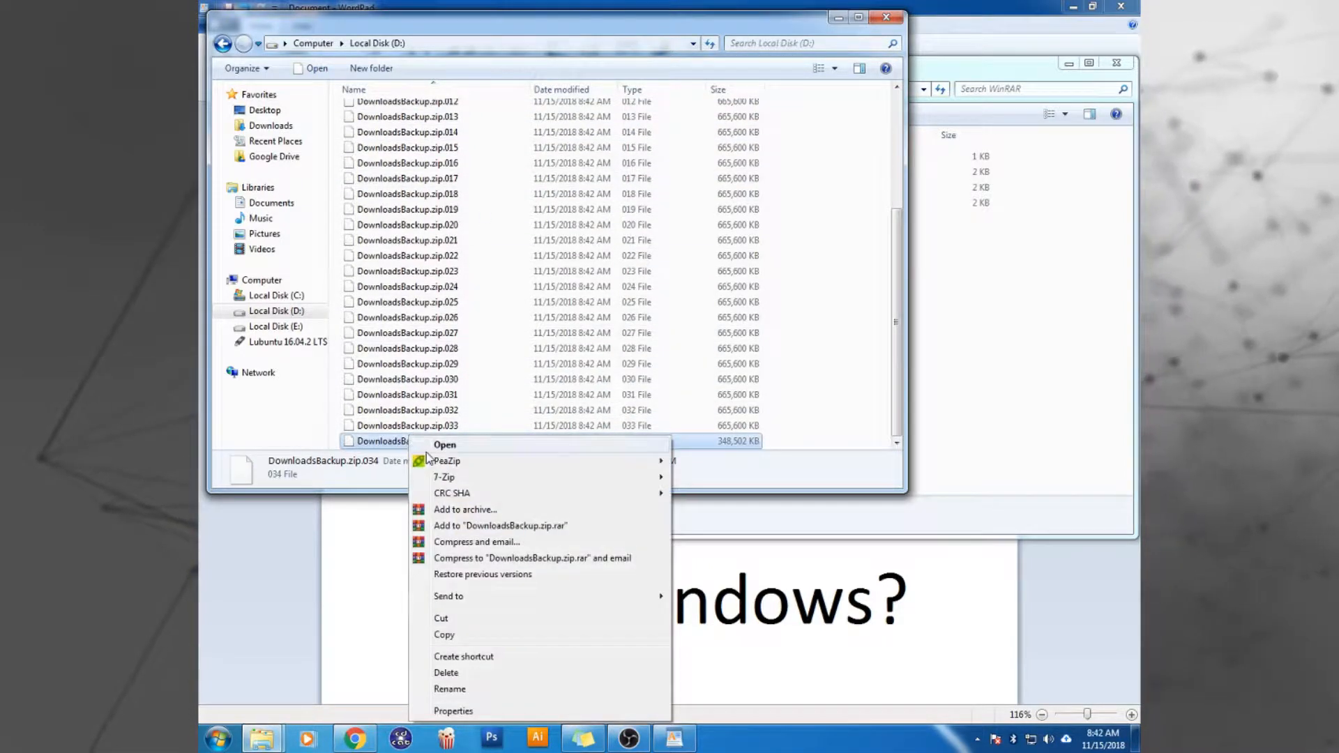
click(452, 711)
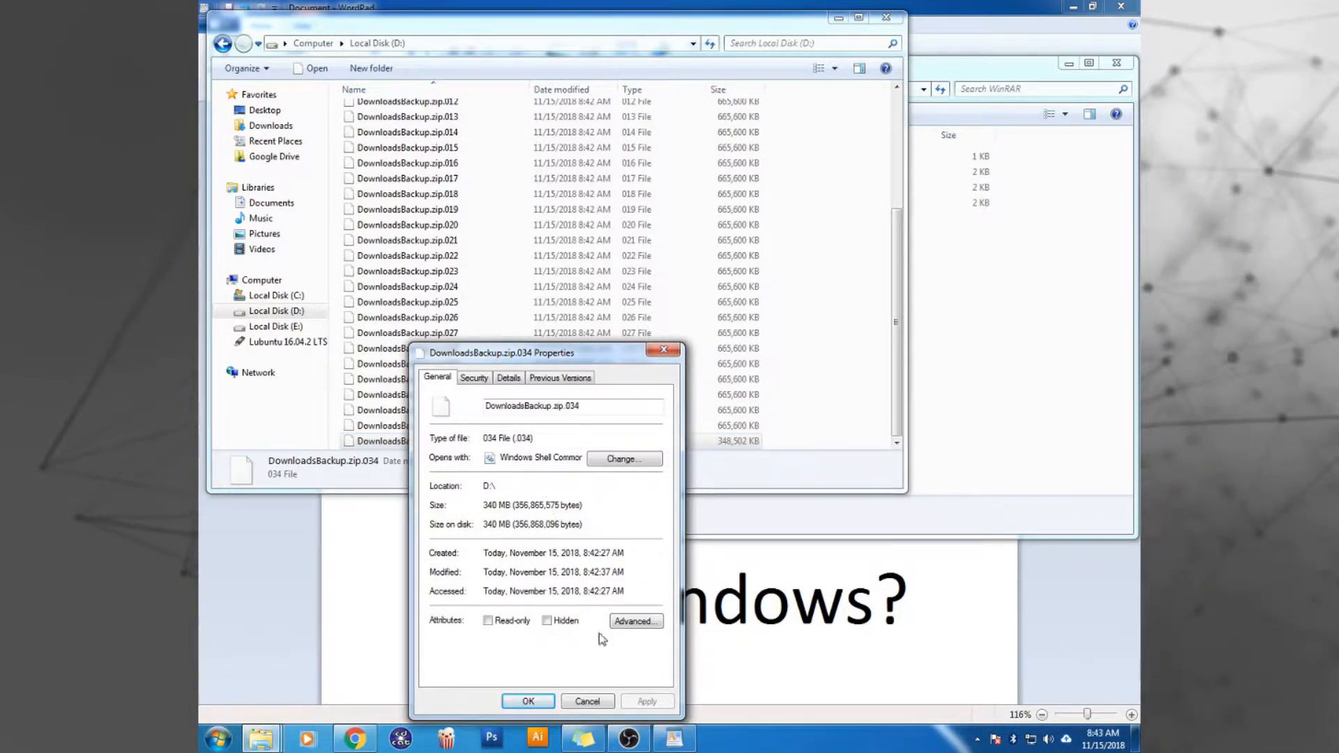
click(588, 701)
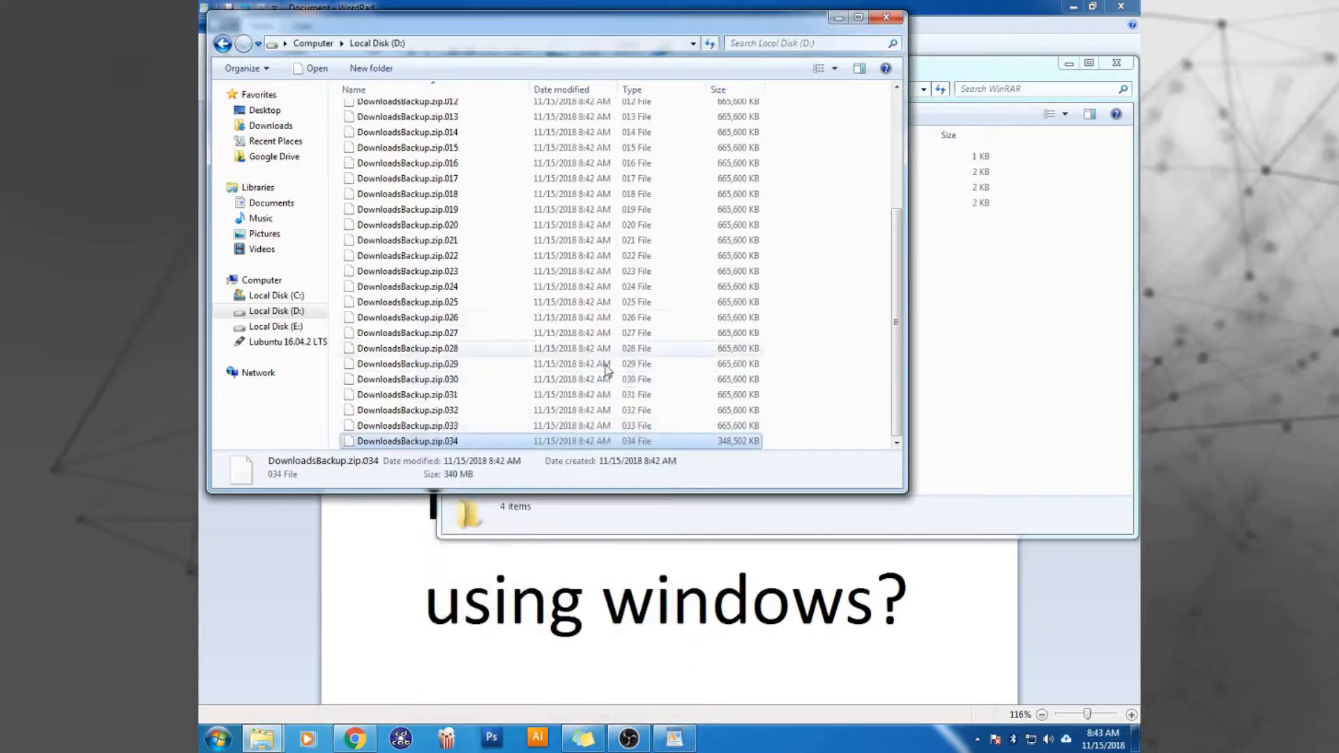
Permanently delete all the DownloadsBackup volumes from Local Disk (D:)
scroll(614, 307, up, 4)
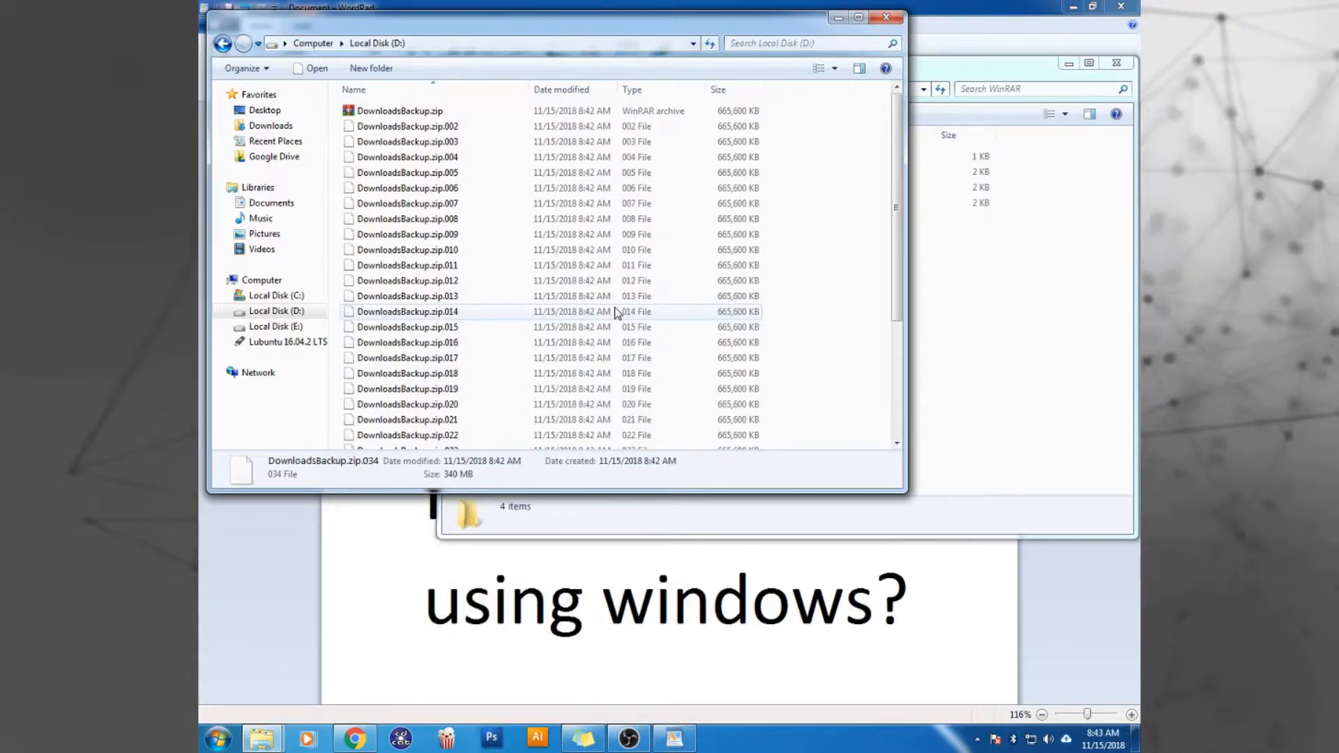
key(ctrl+a)
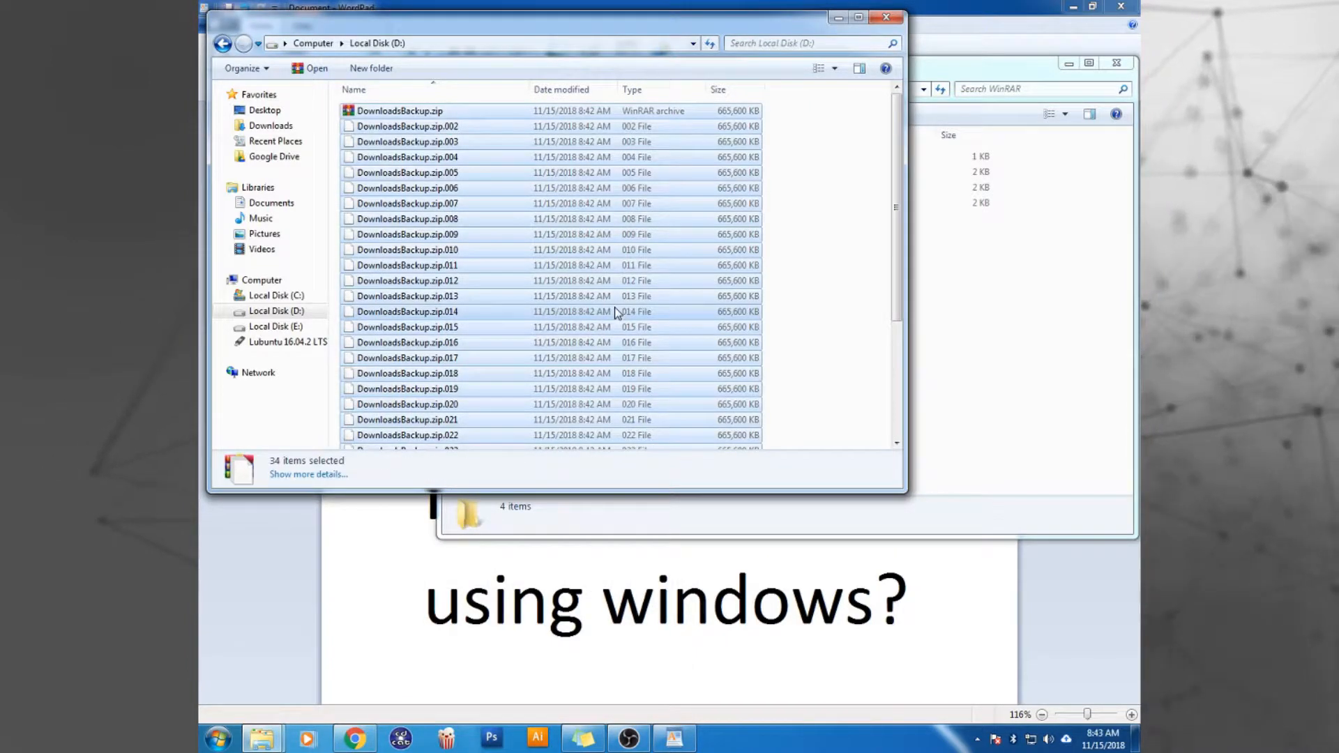
key(shift+Delete)
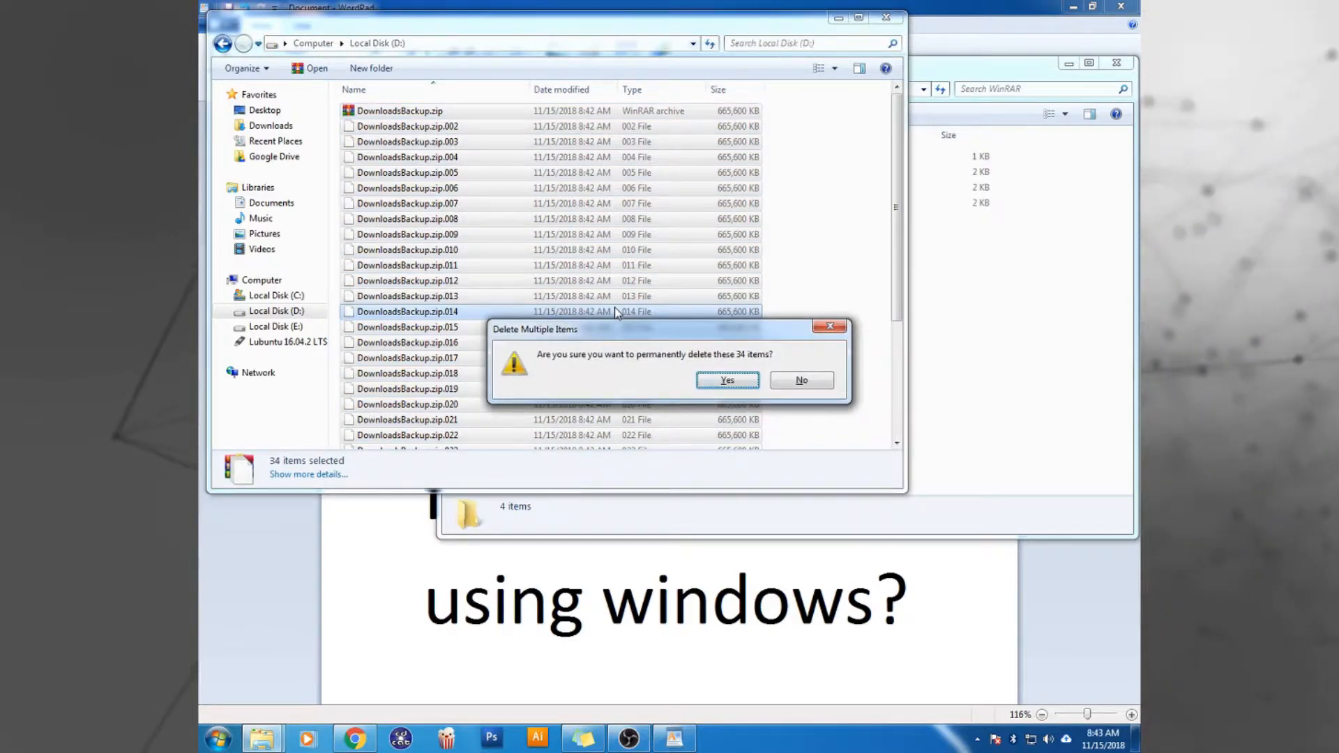
key(Return)
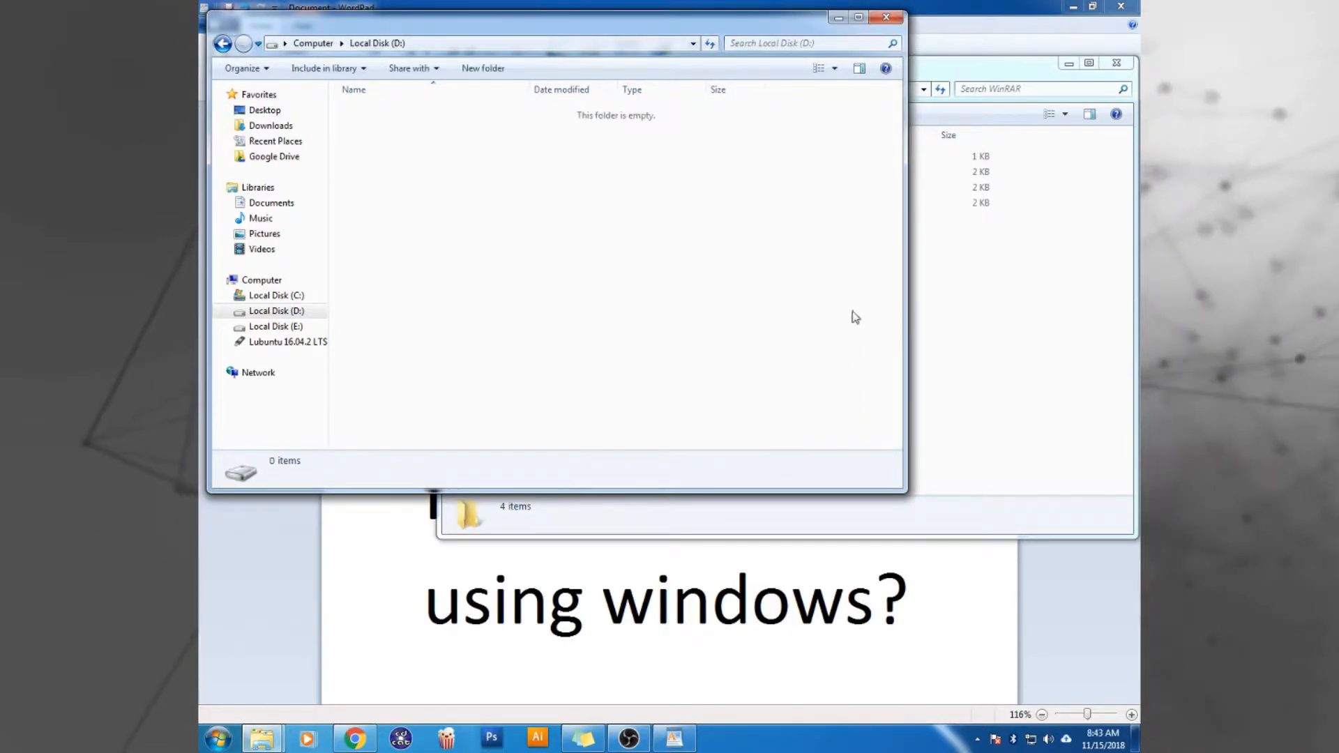
Launch WinRAR from its shortcut in the WinRAR folder and dismiss the notifier window
click(931, 311)
double_click(612, 206)
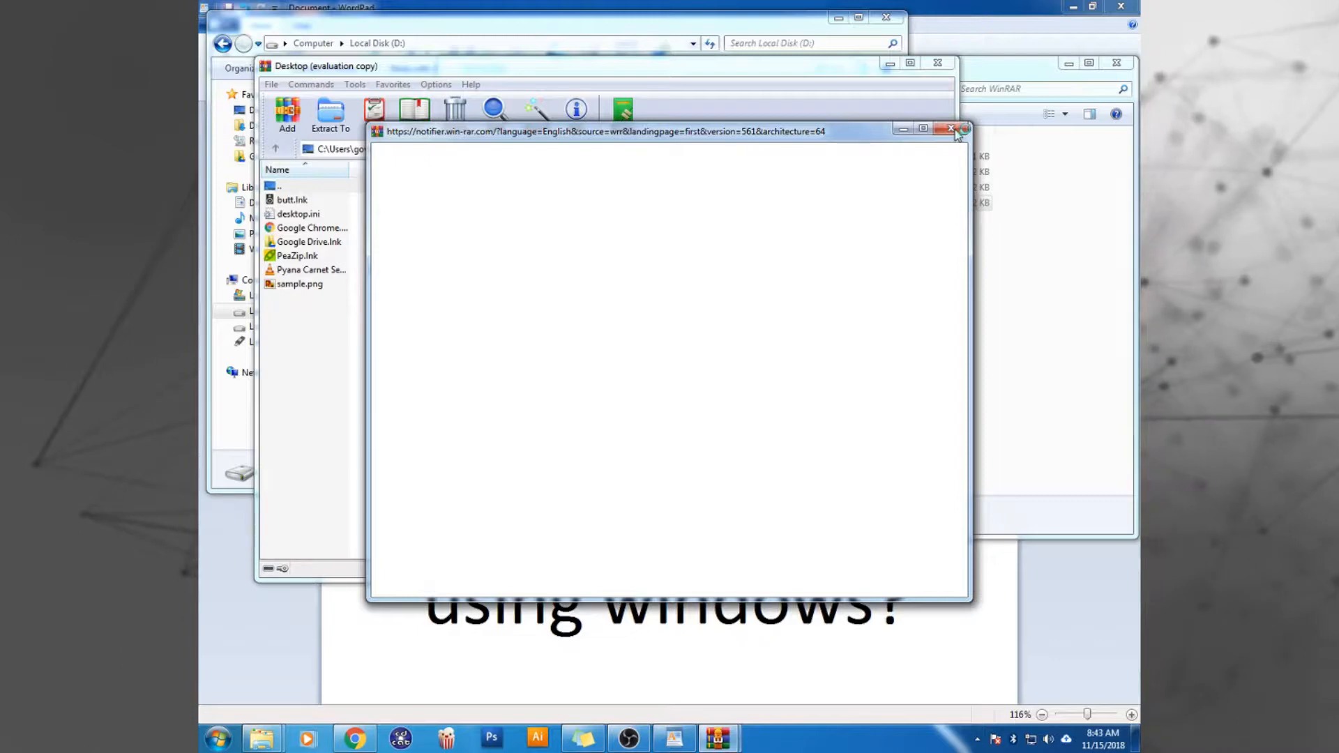
click(953, 130)
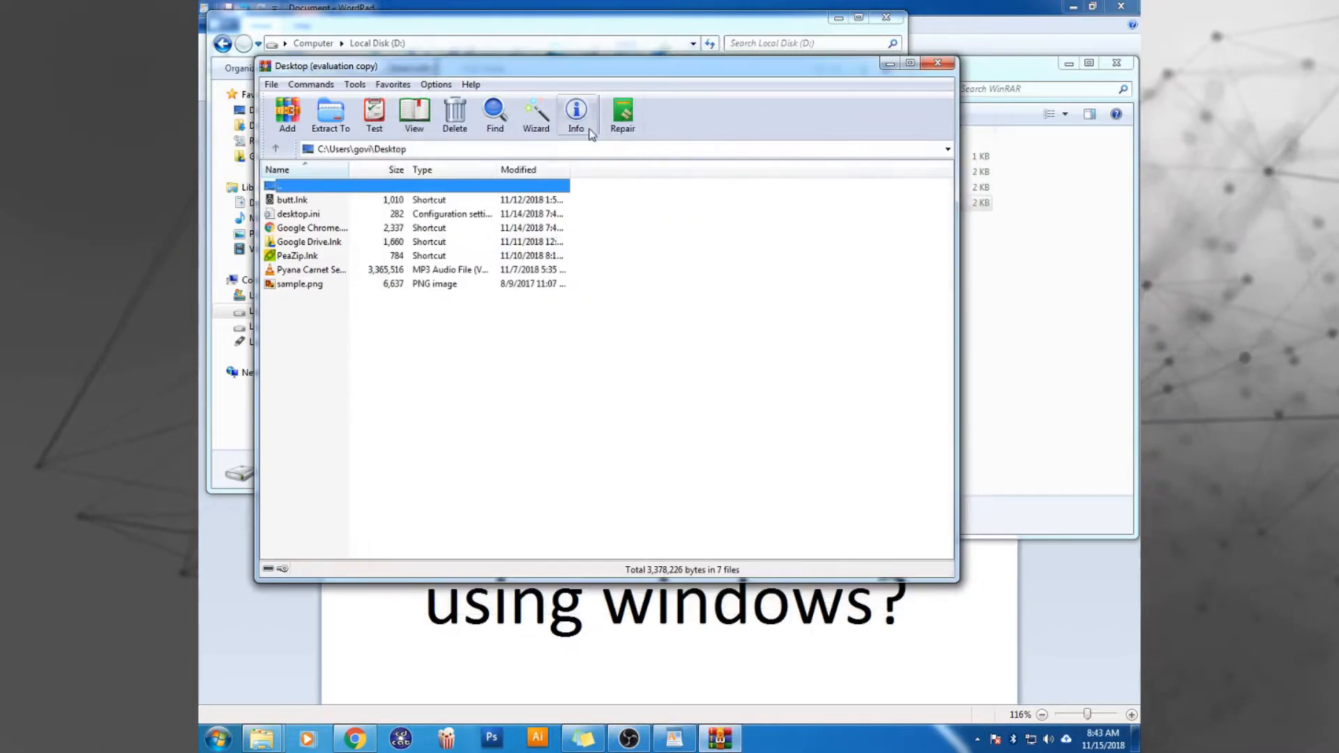
Start a new WinRAR archive and set its output to Local Disk (D:) with the file name Desktop+
click(287, 115)
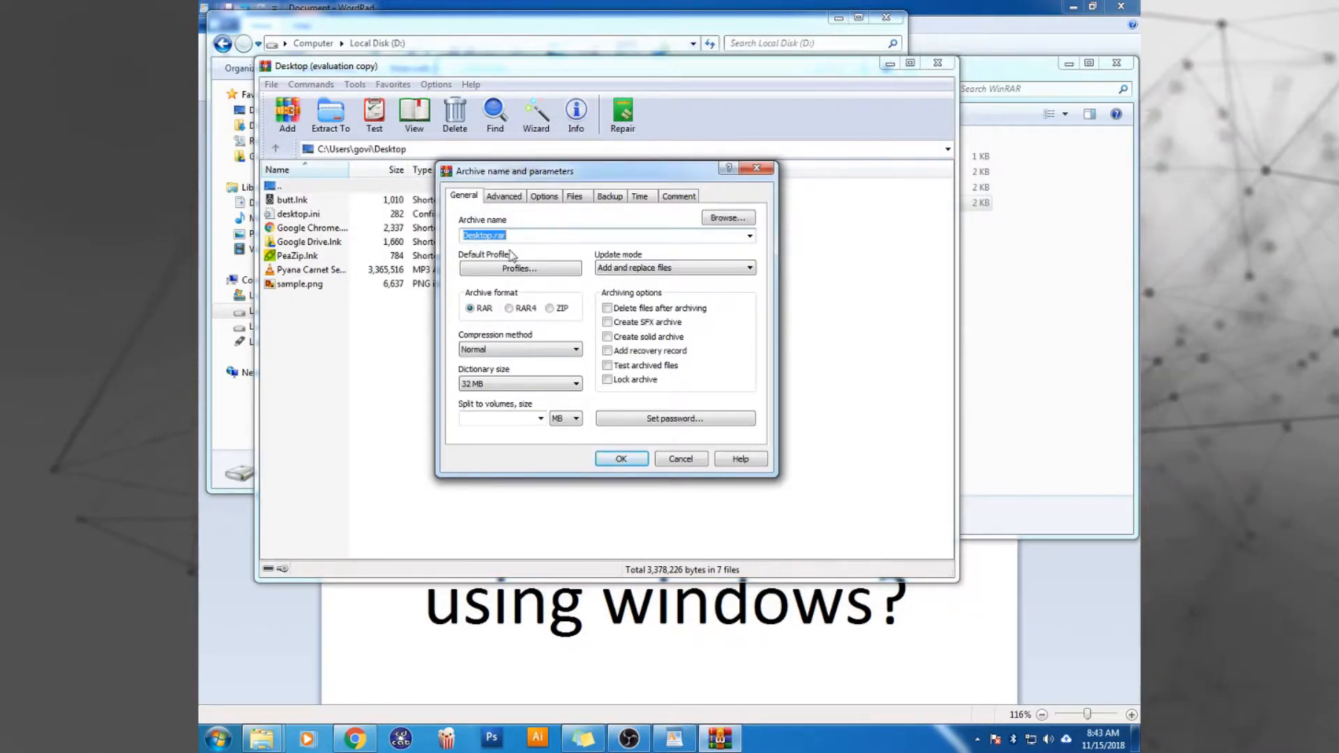
click(726, 218)
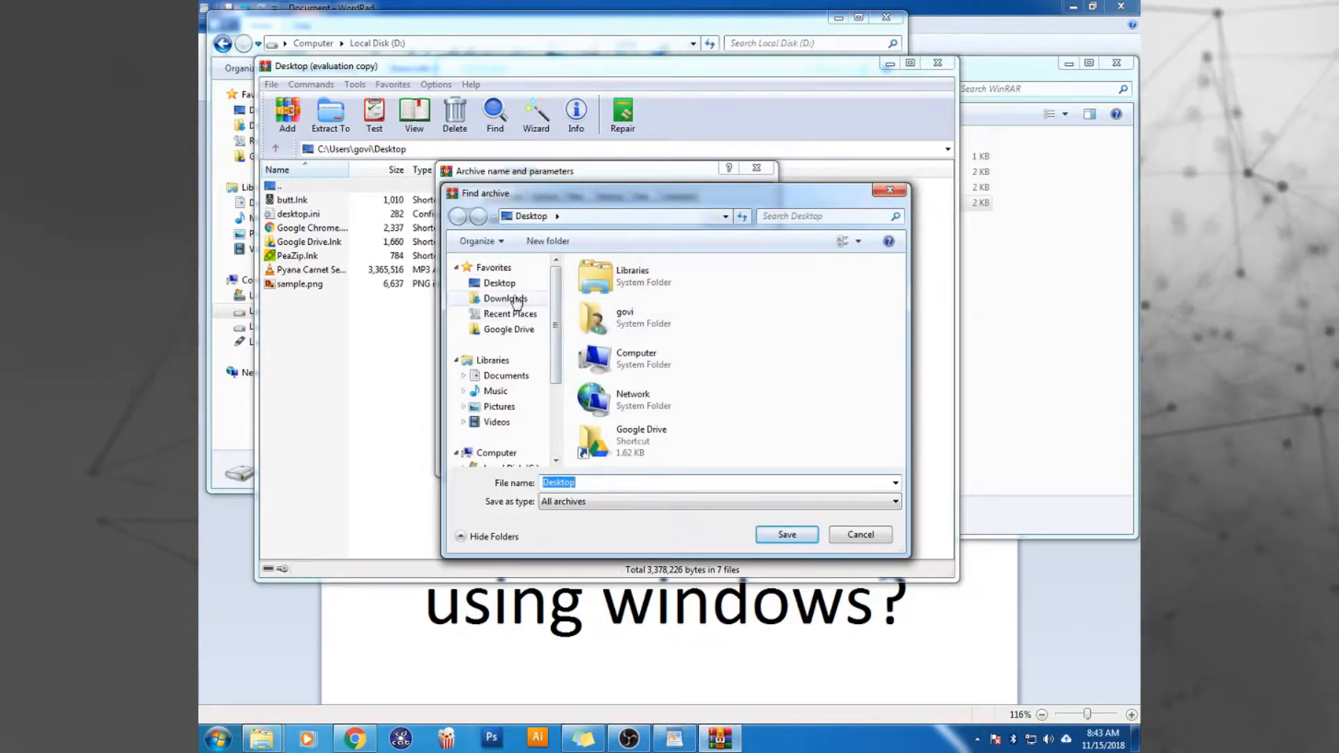
click(492, 453)
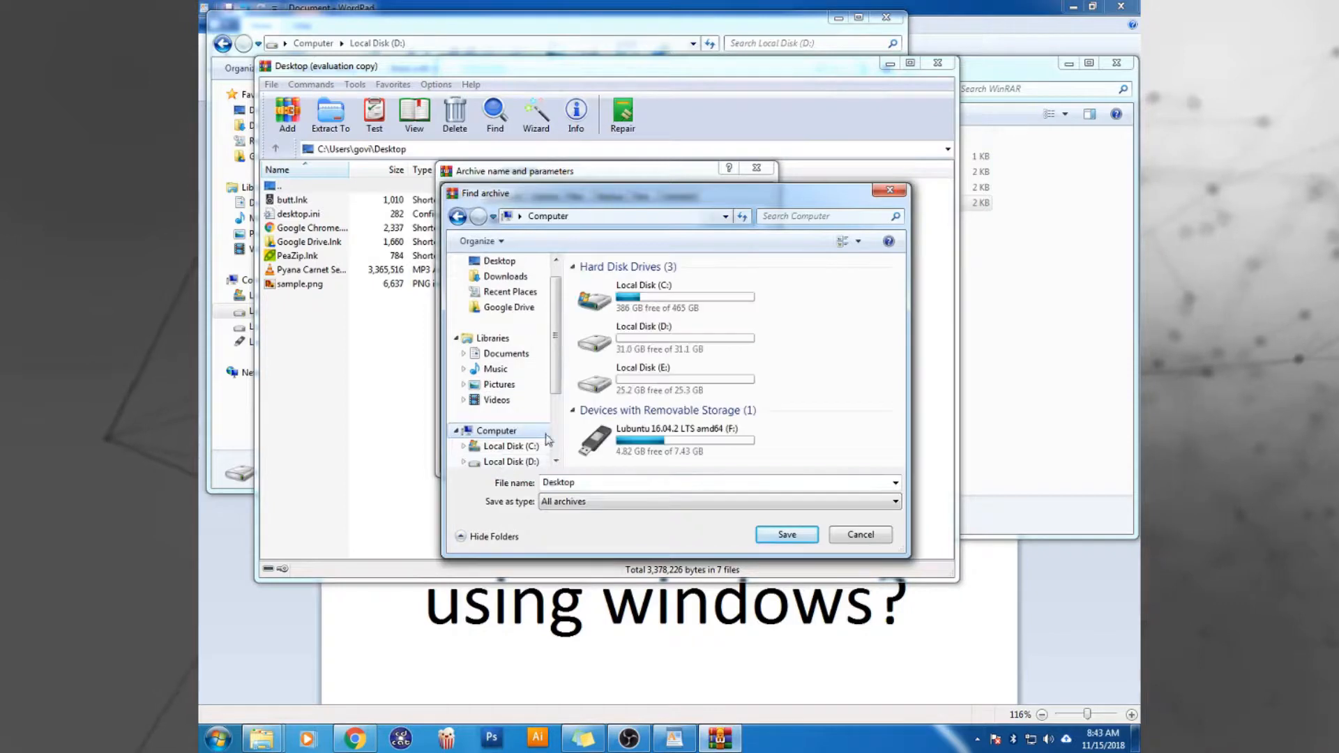
double_click(635, 342)
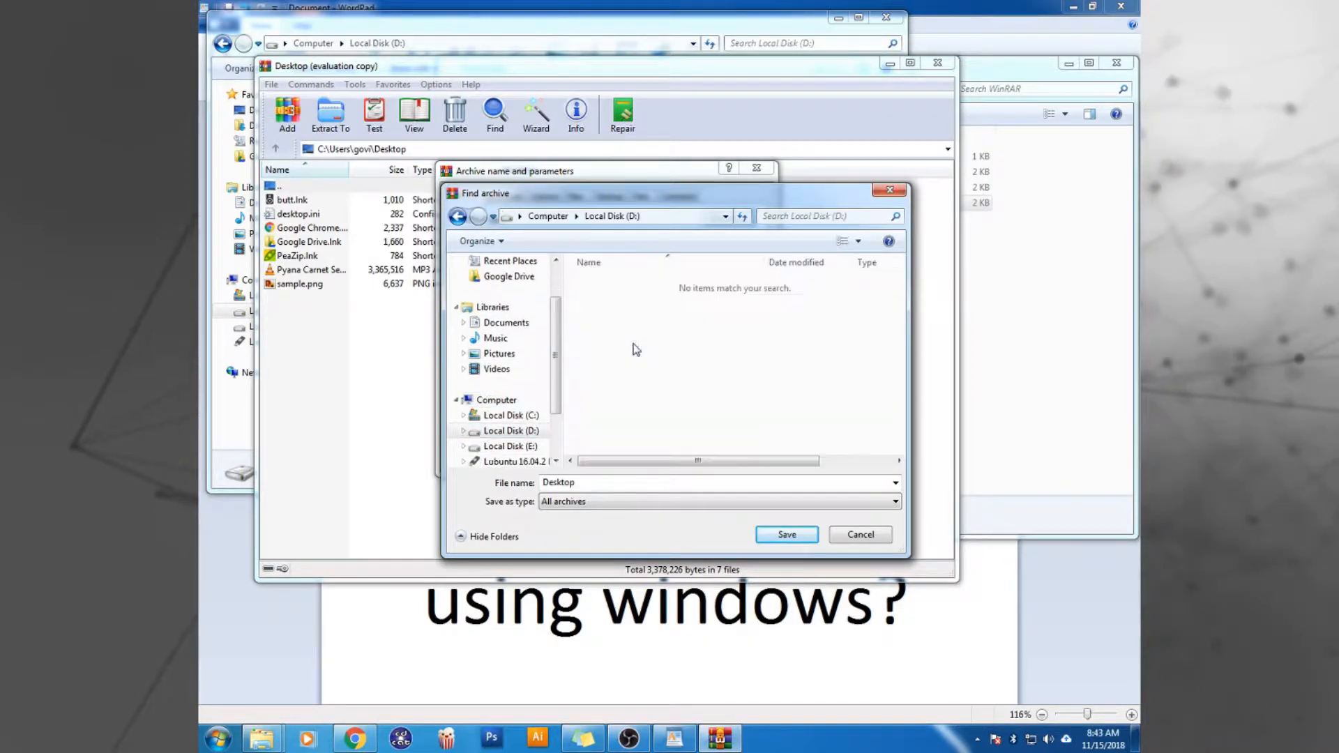
click(587, 483)
click(600, 484)
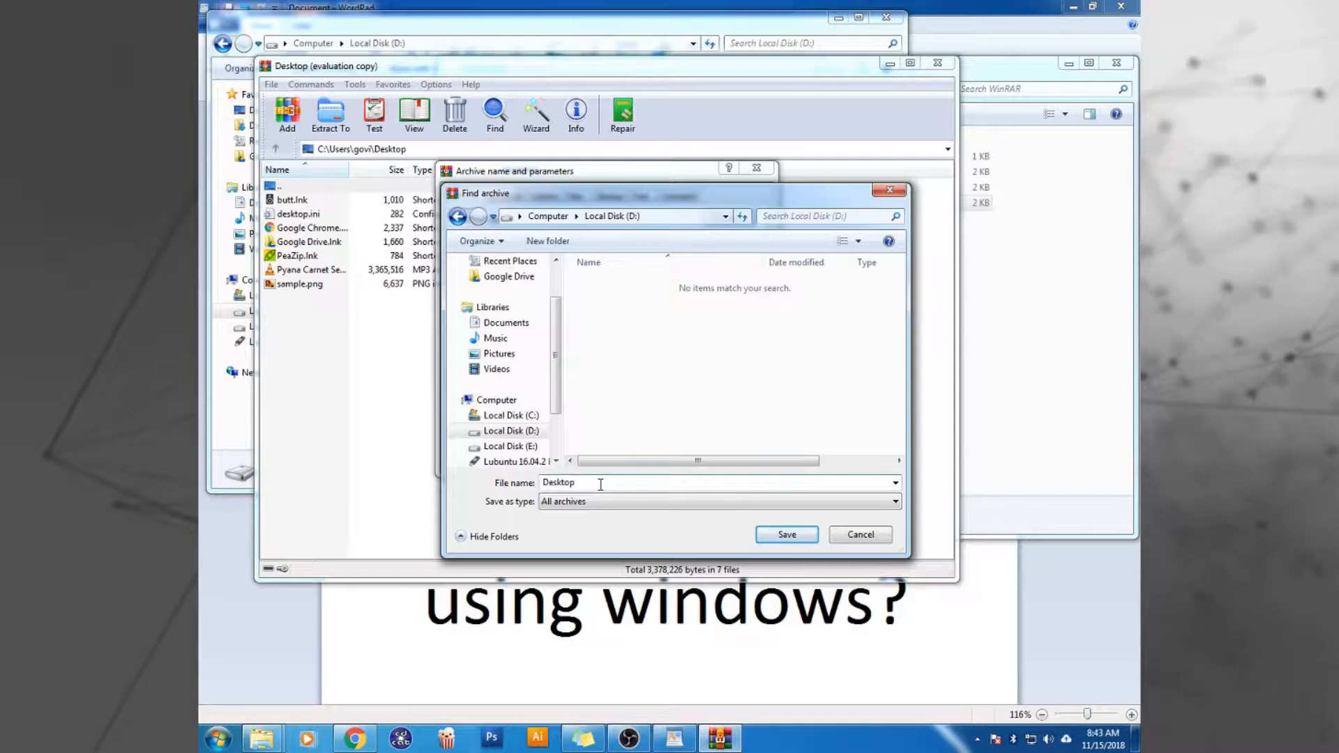
click(784, 535)
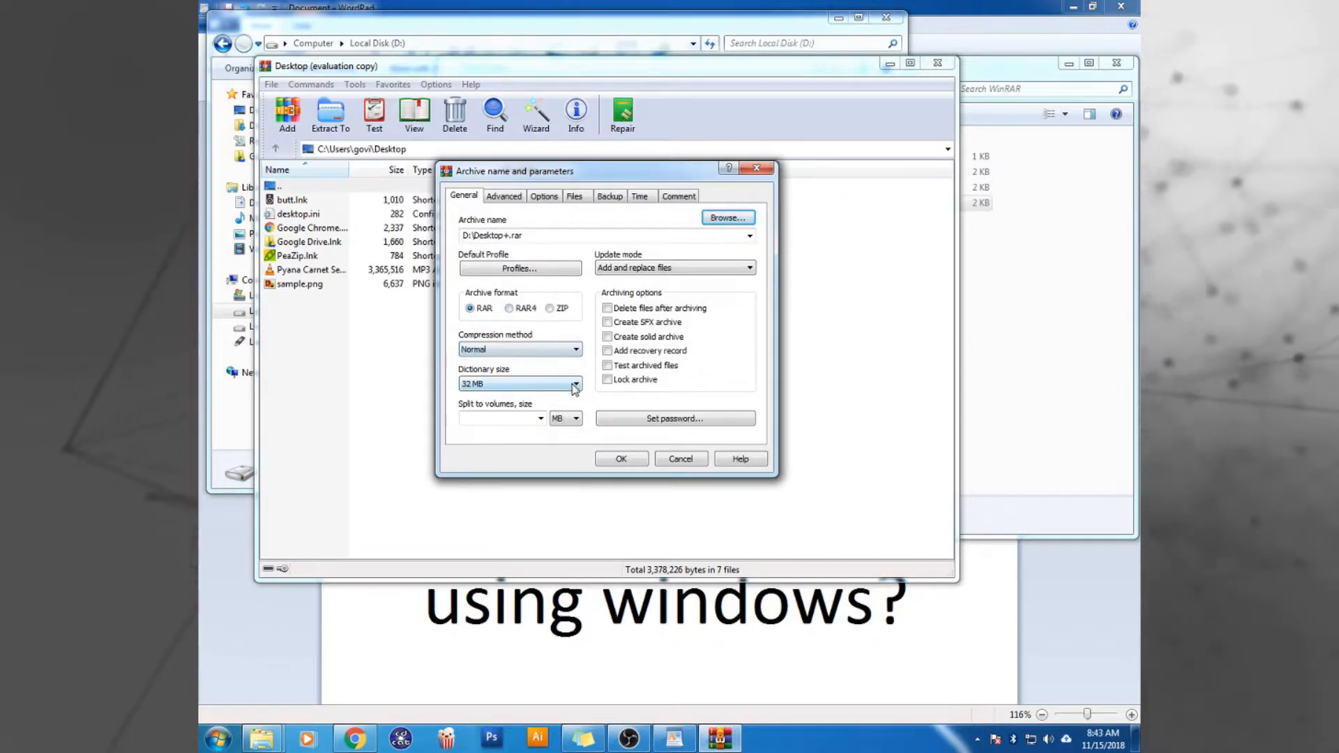
Set the archive format to ZIP, keep the 32 KB dictionary, and split it into 700 MB (CD700) volumes
click(513, 308)
click(558, 310)
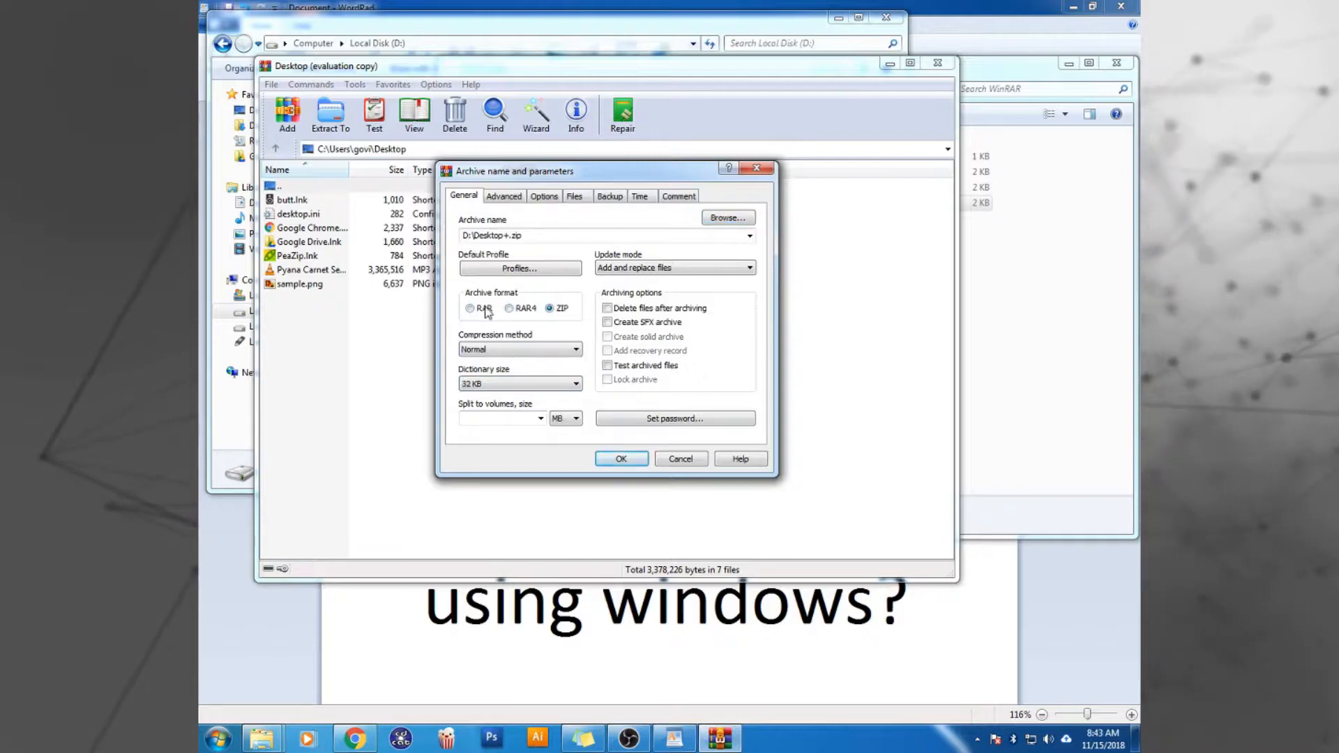
click(574, 385)
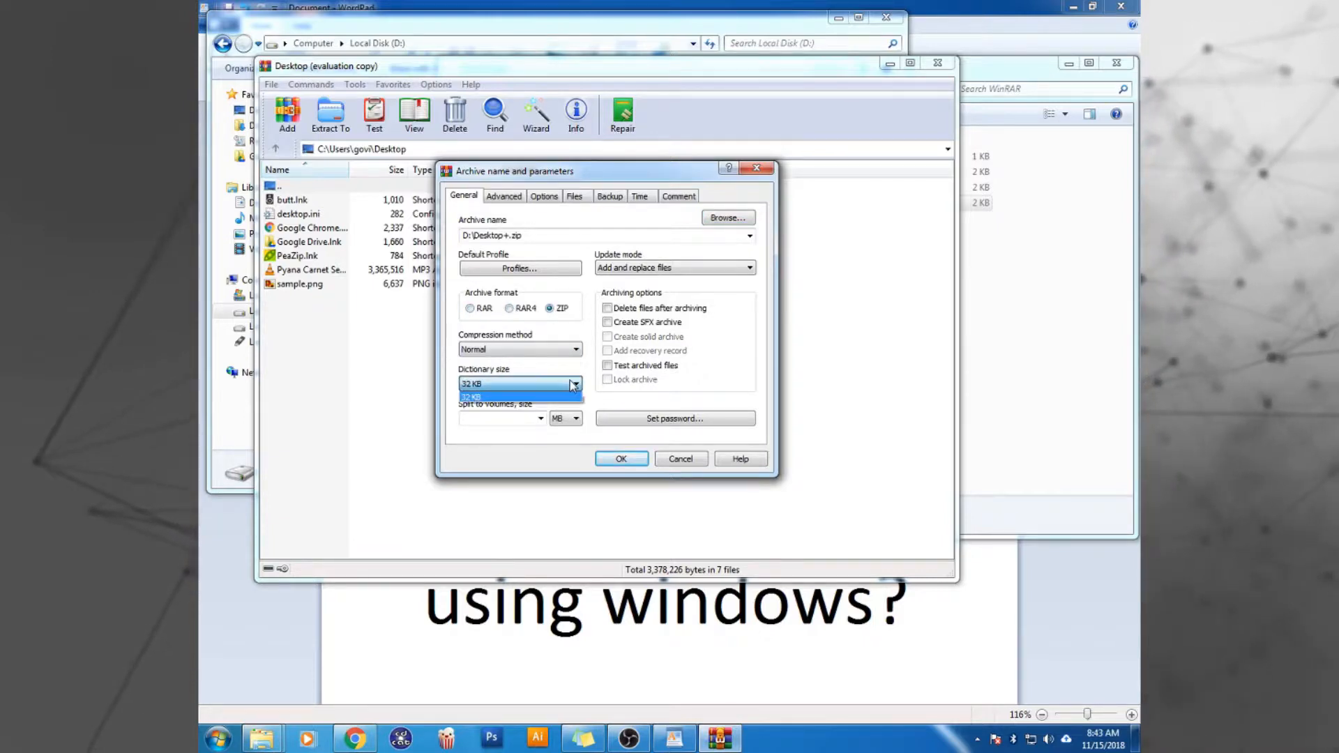
click(573, 386)
click(541, 418)
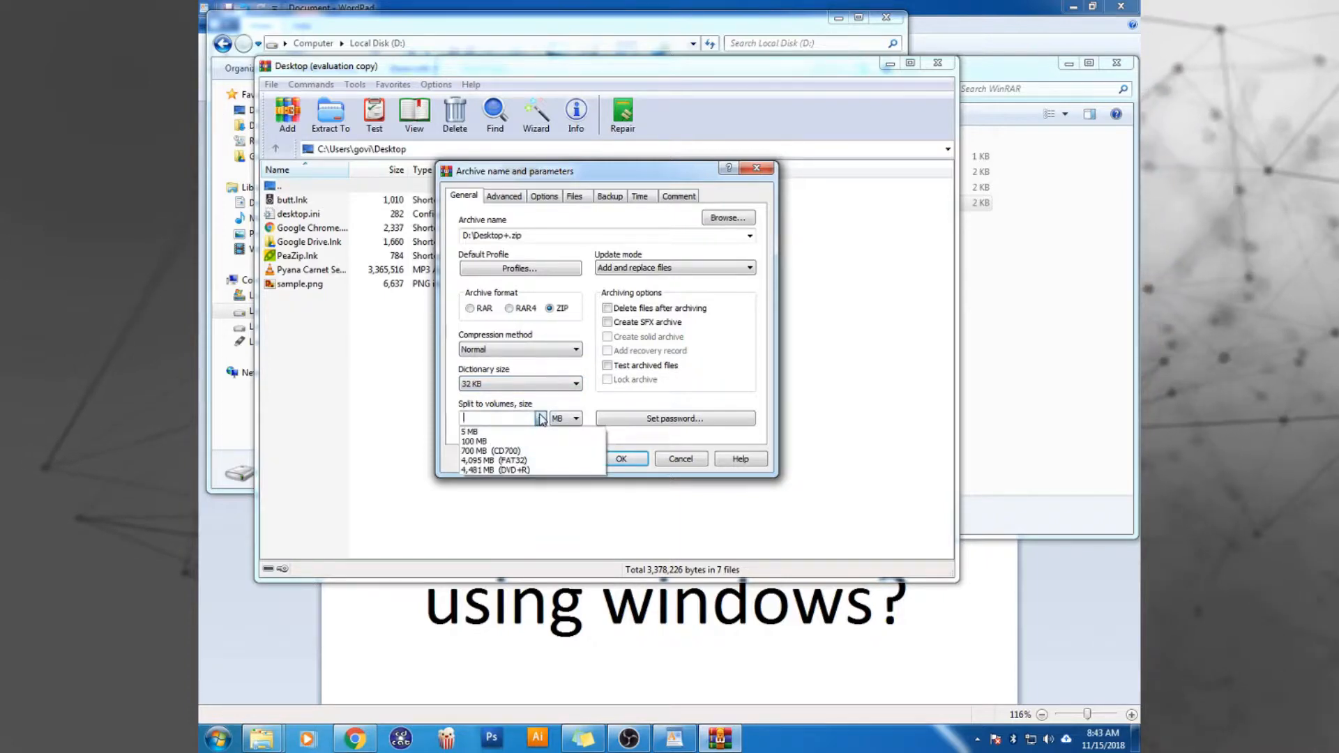
click(535, 451)
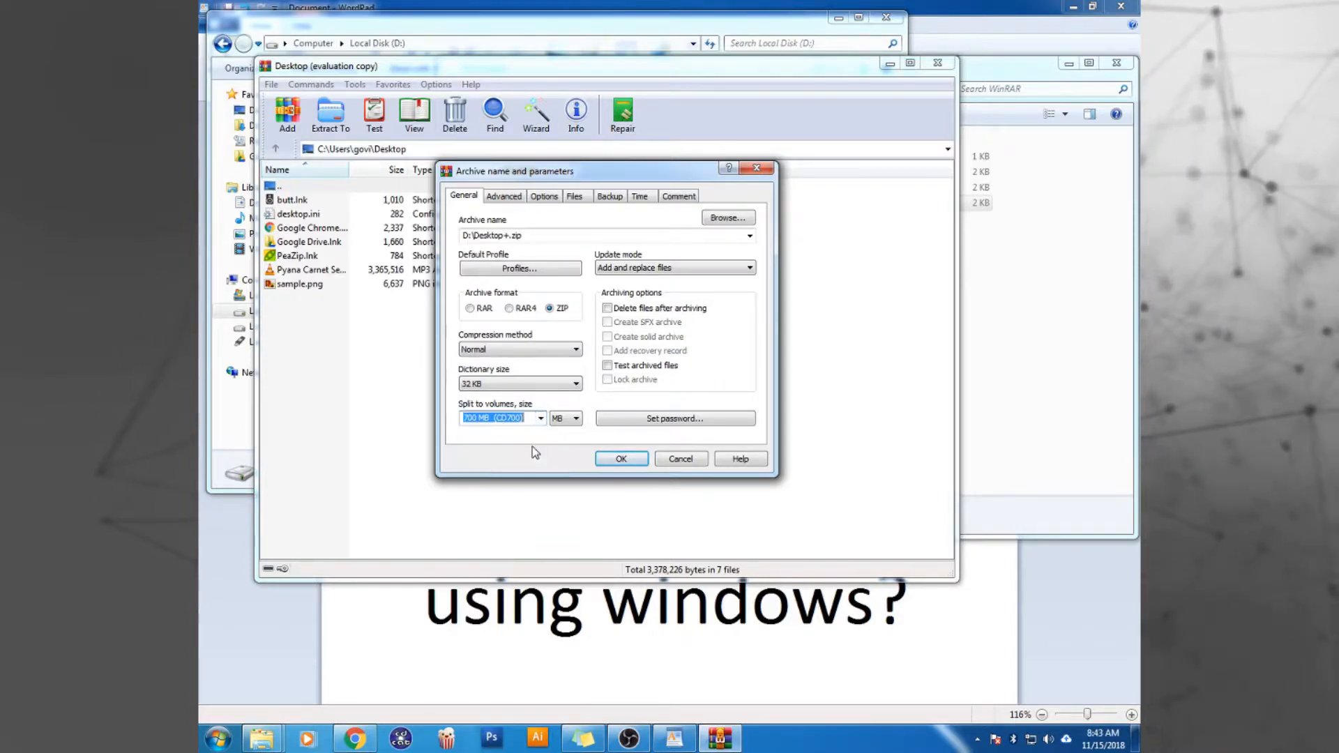
Switch the archive format to RAR and set the split volume size to 2,095 MB, based on the FAT32 preset
click(540, 418)
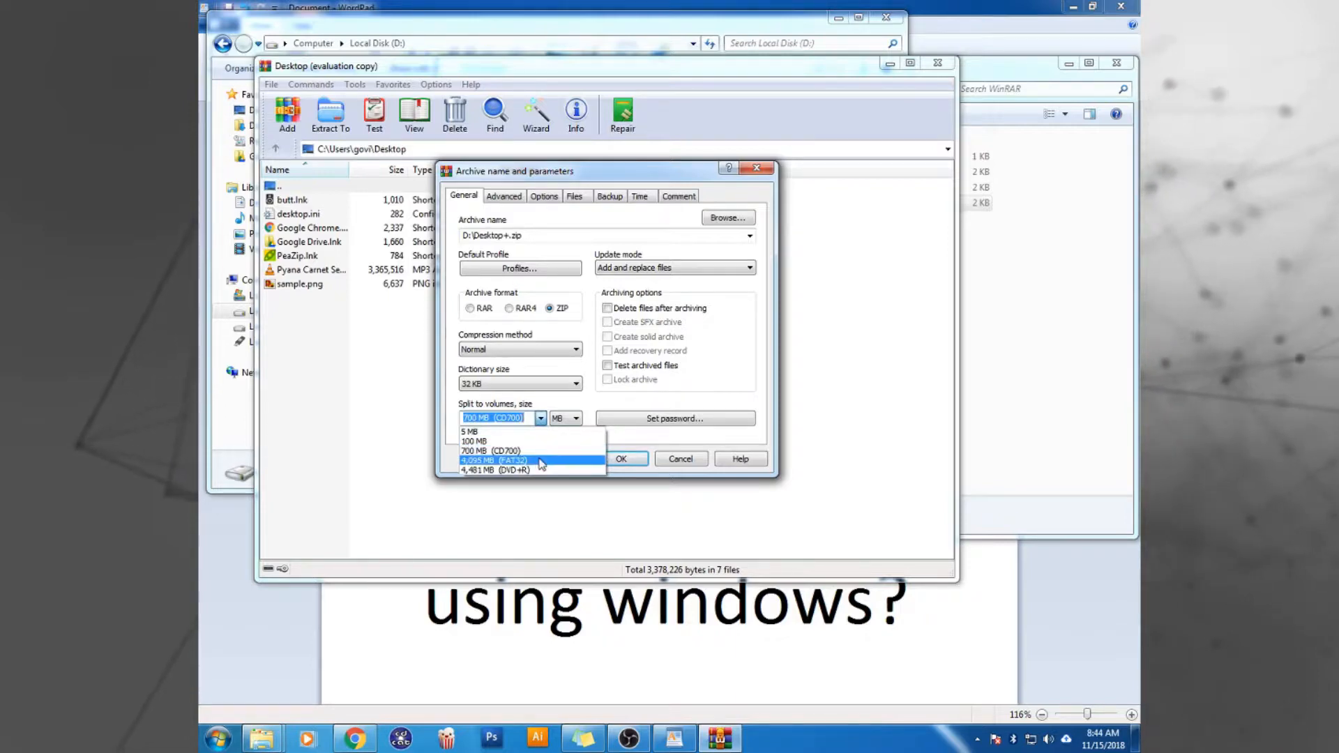
click(538, 461)
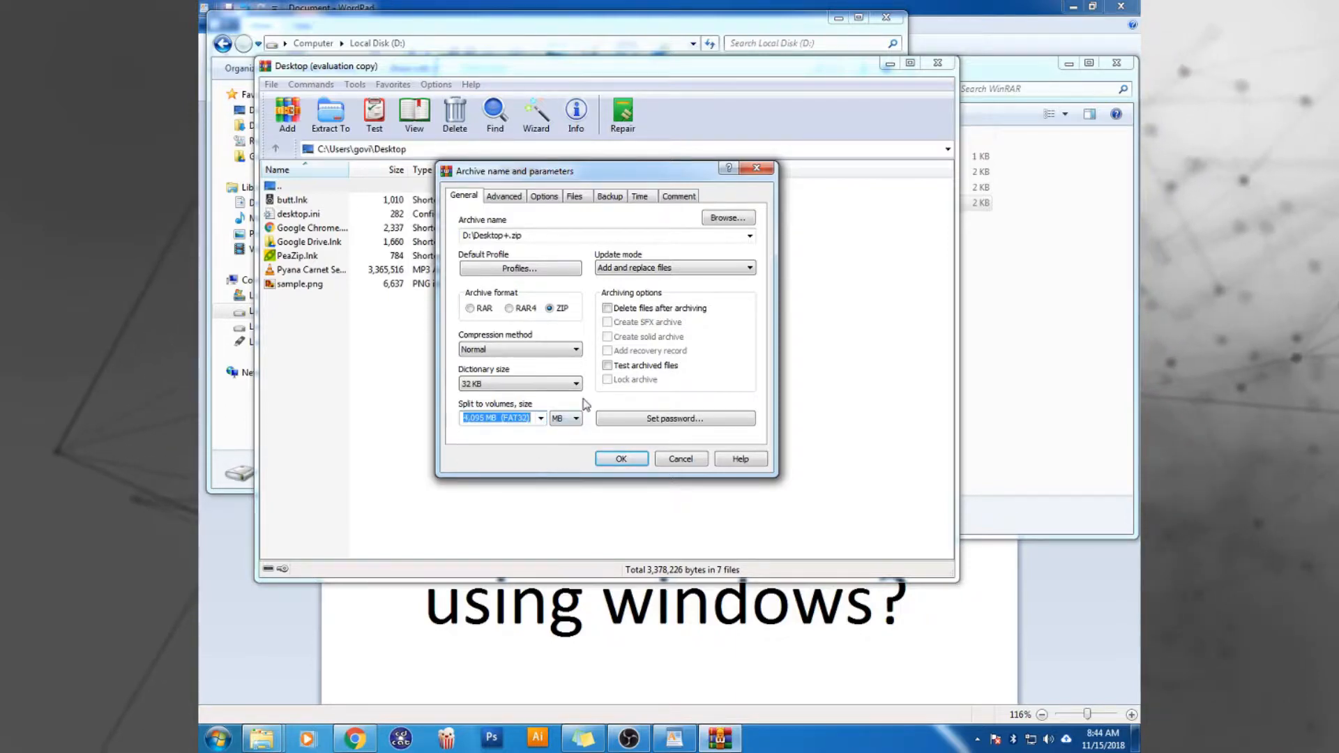
click(477, 310)
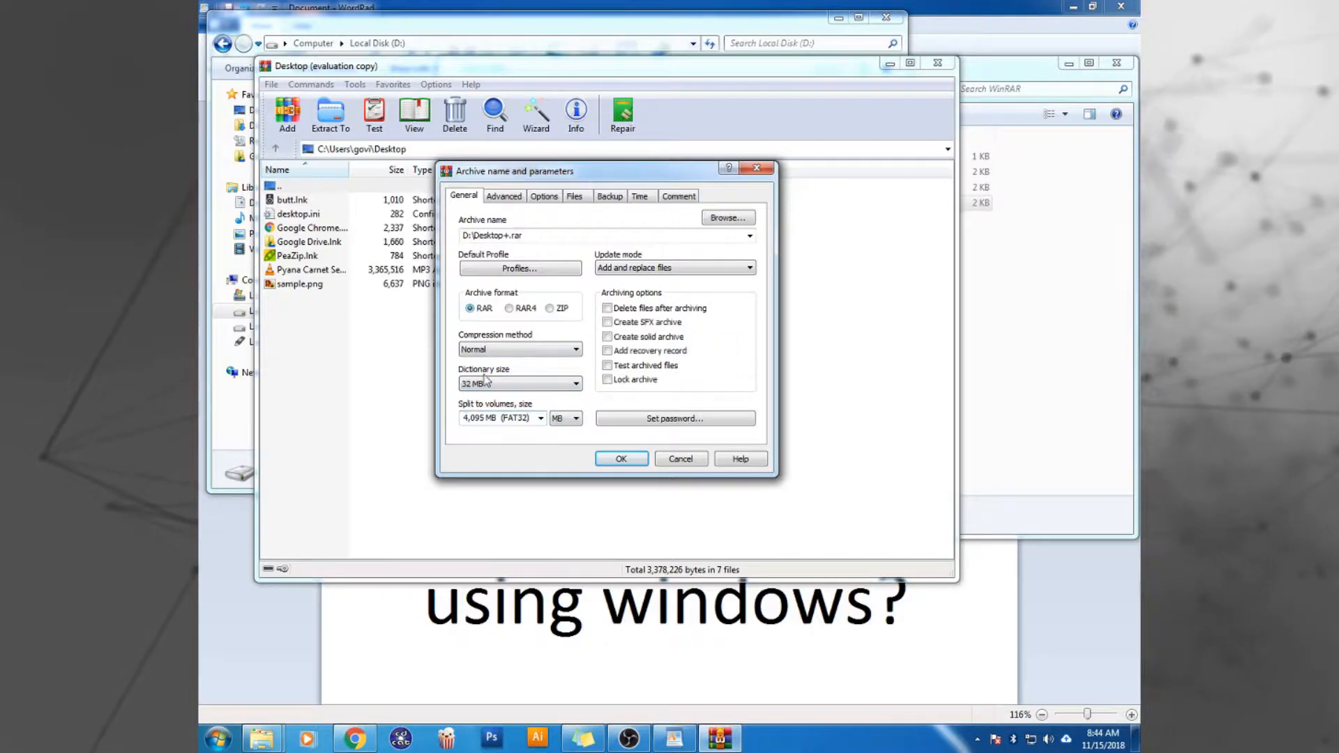
double_click(467, 417)
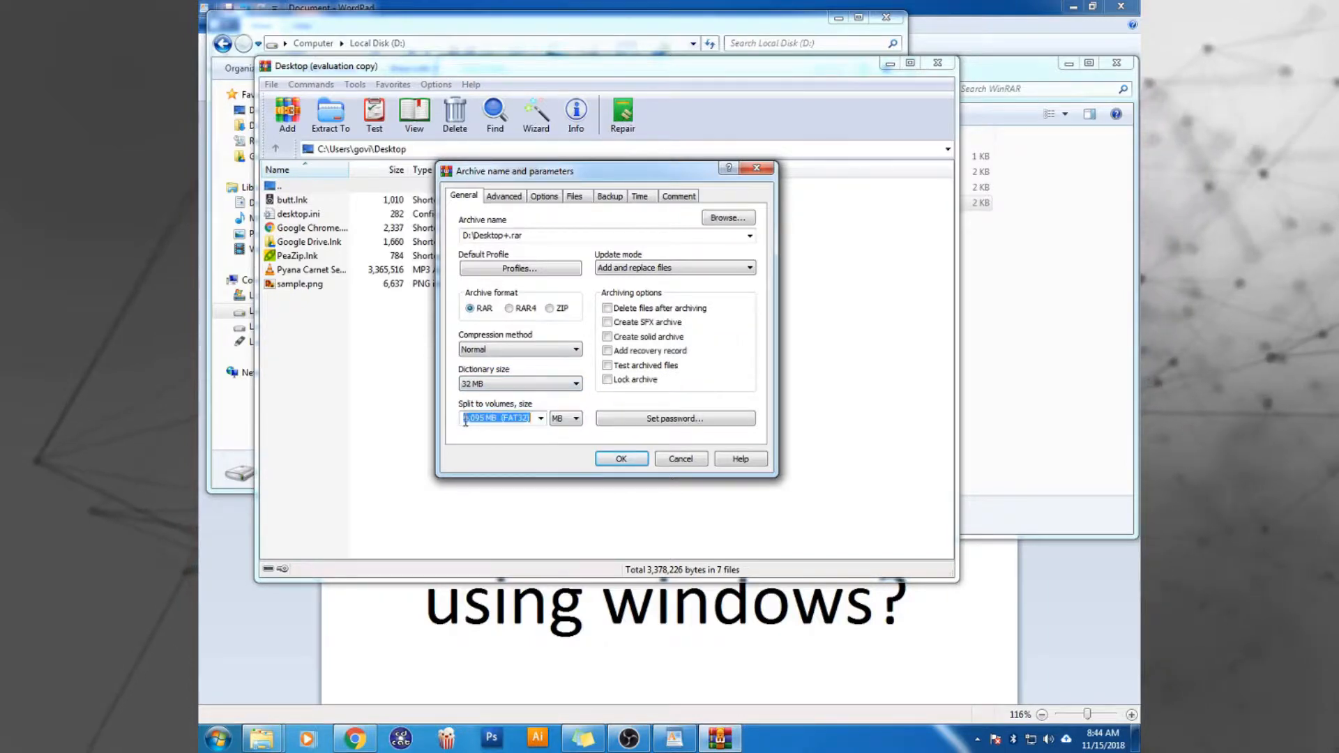
click(464, 418)
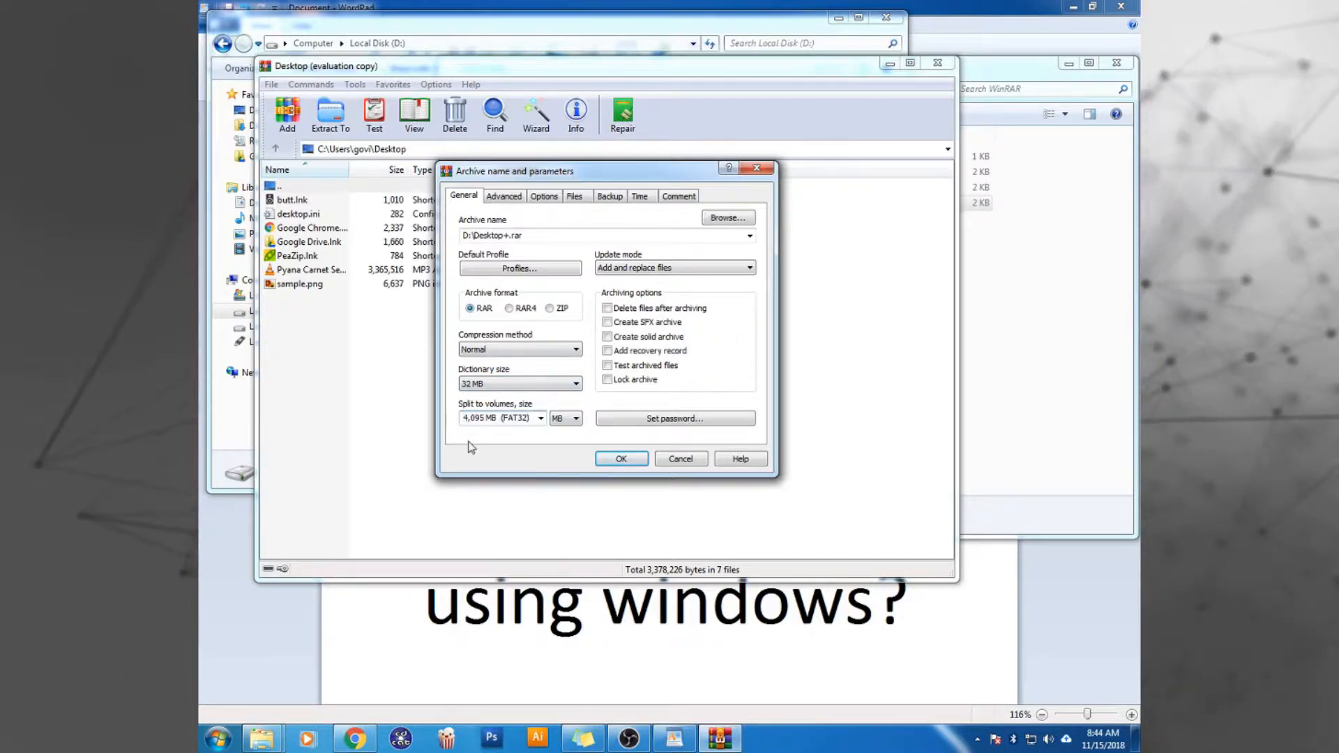
key(Delete)
key(Delete)
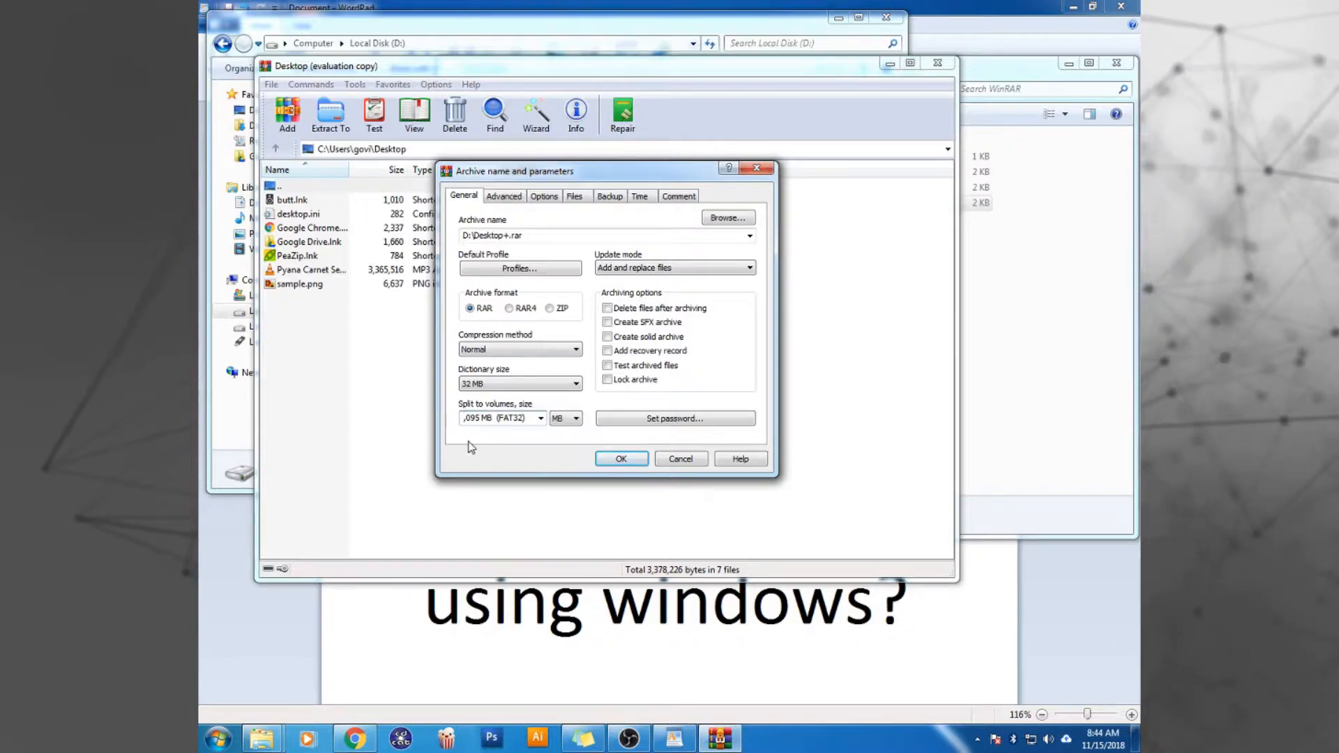
text(2,)
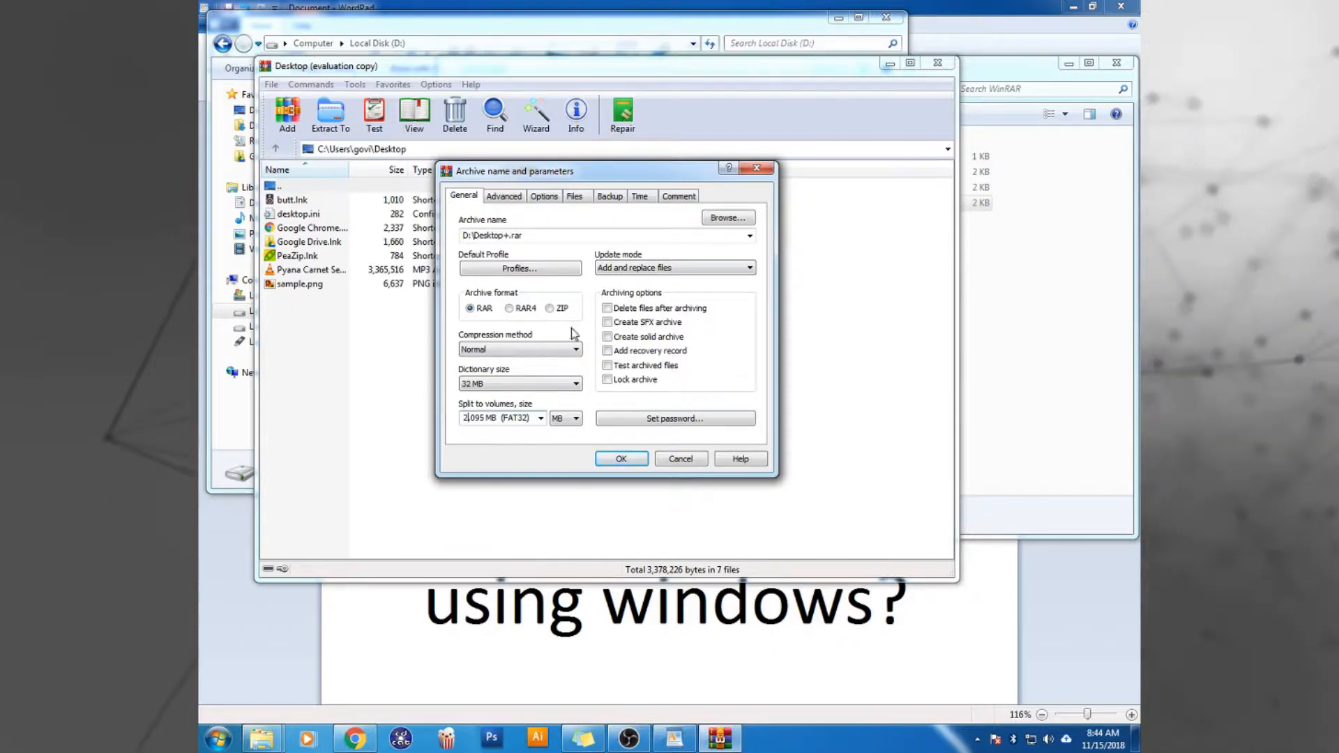
Try to create the Desktop+ archive without any files selected, and cancel the second new archive
click(610, 460)
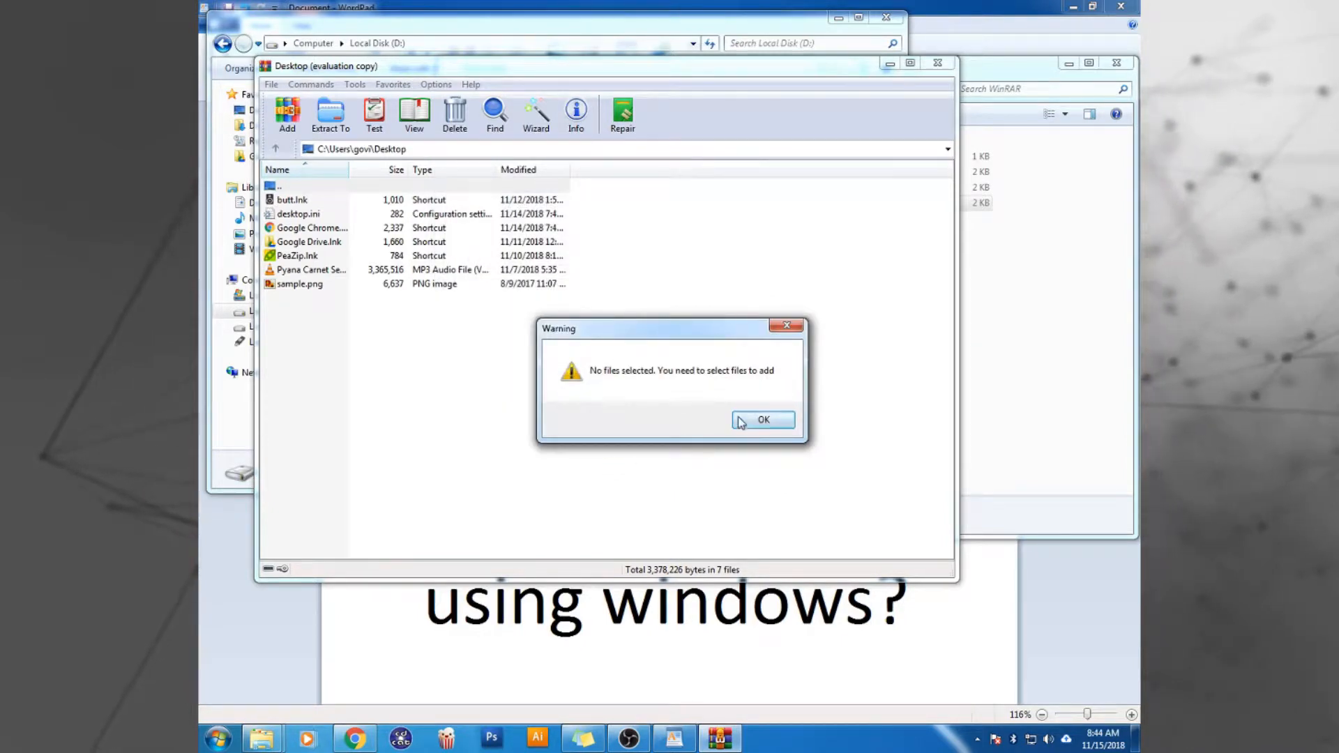
click(741, 421)
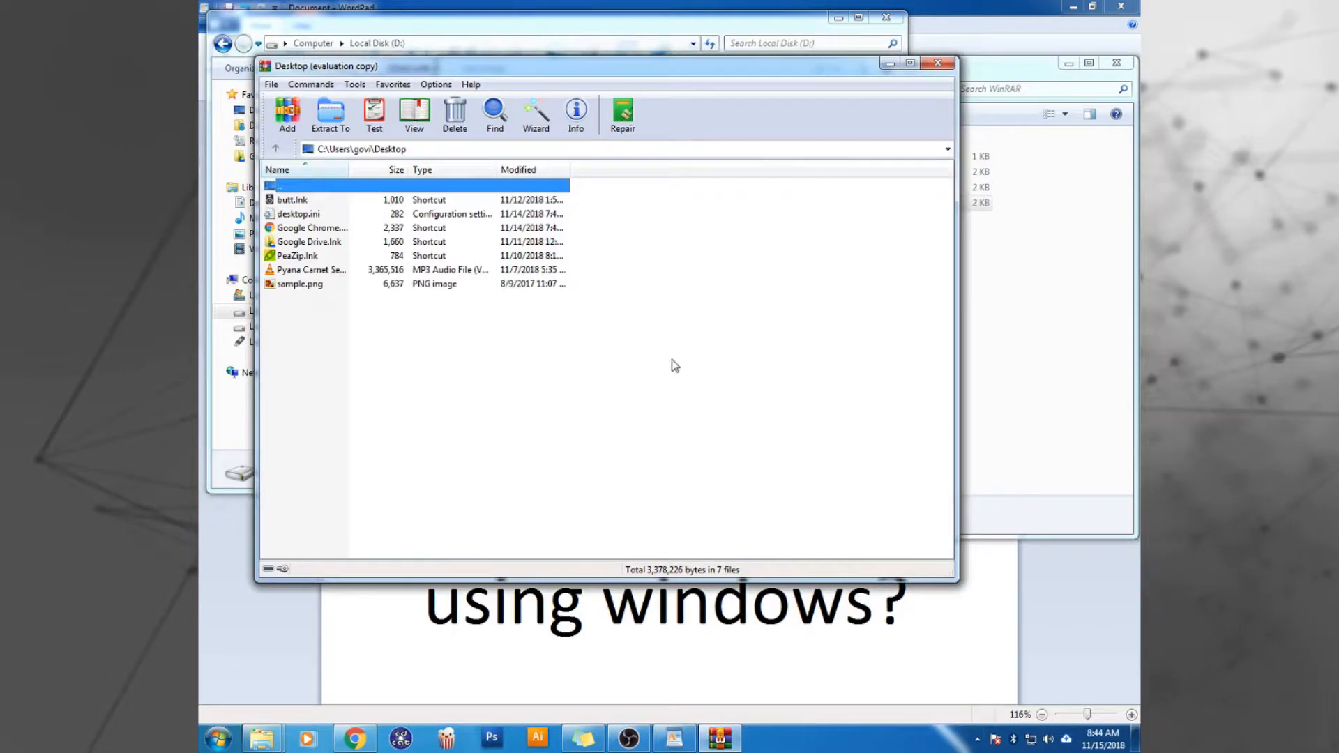
click(287, 119)
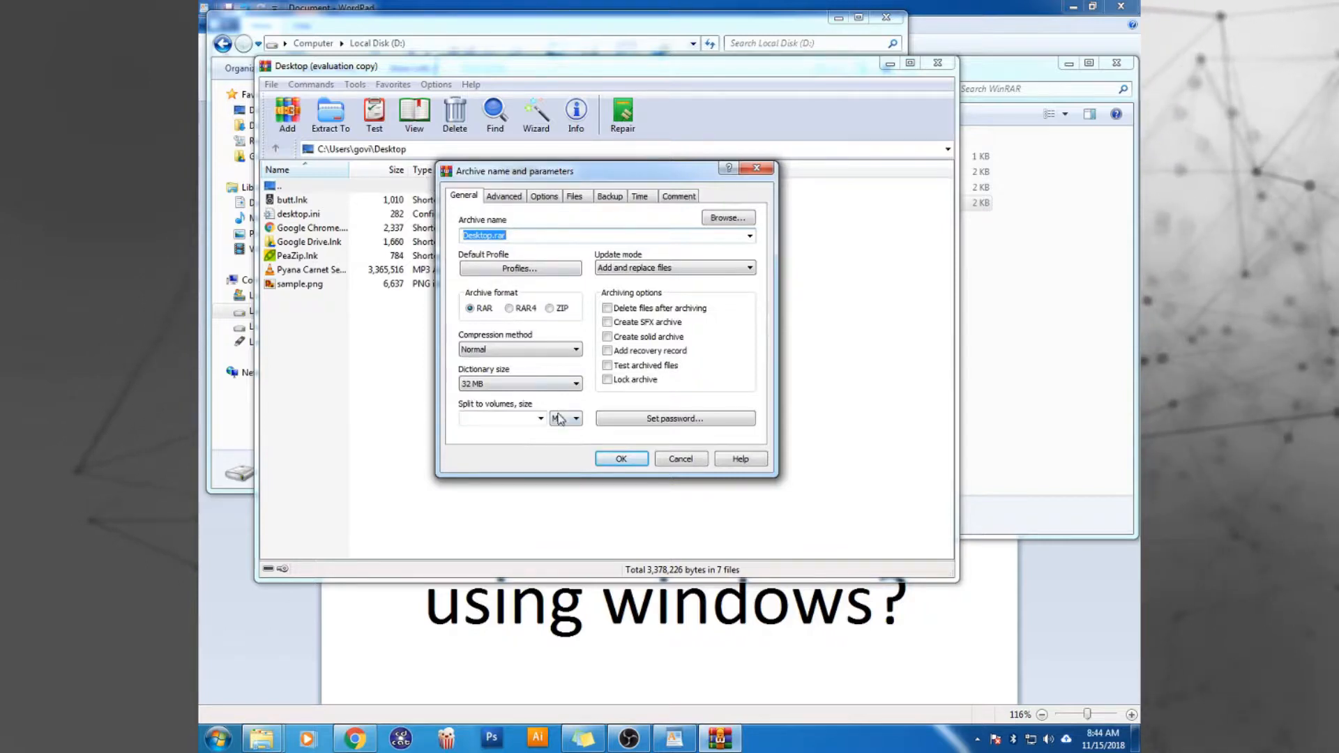
click(672, 459)
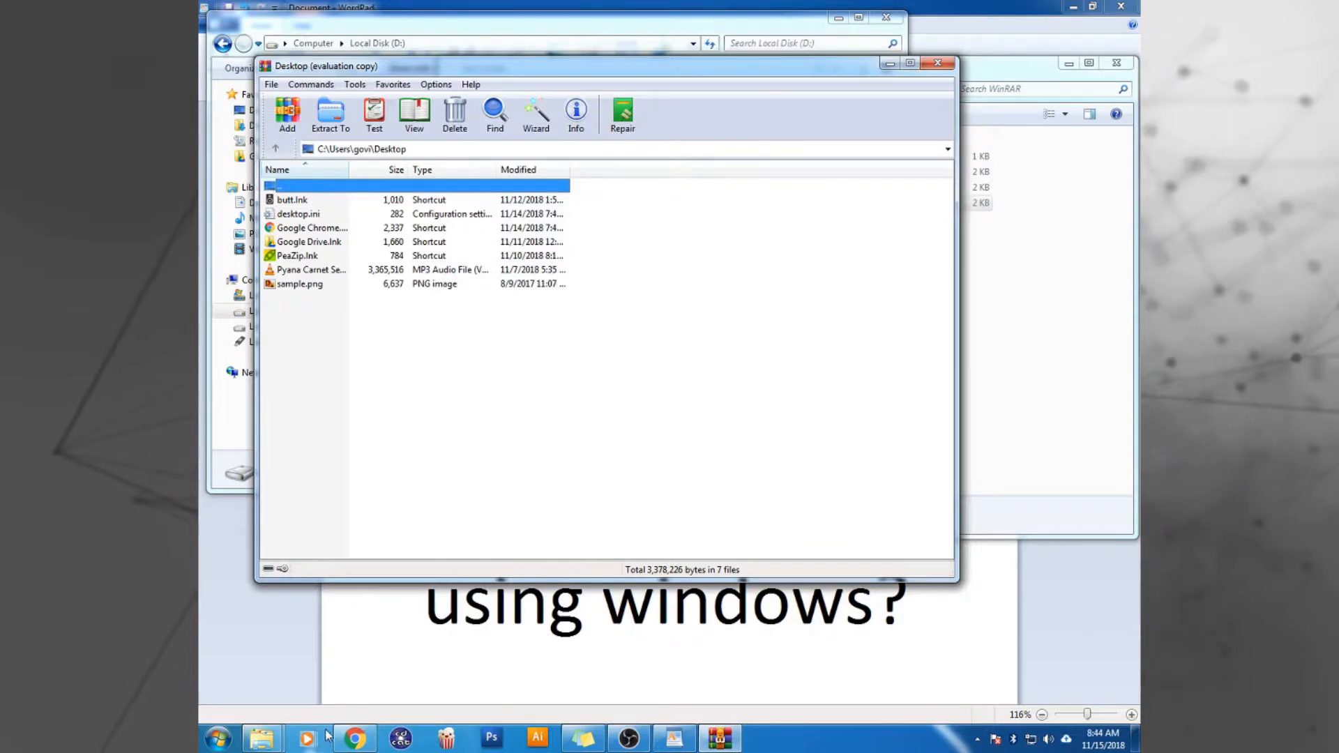
Add the Downloads folder from the user's profile folder in Windows Explorer to a new WinRAR archive
click(262, 738)
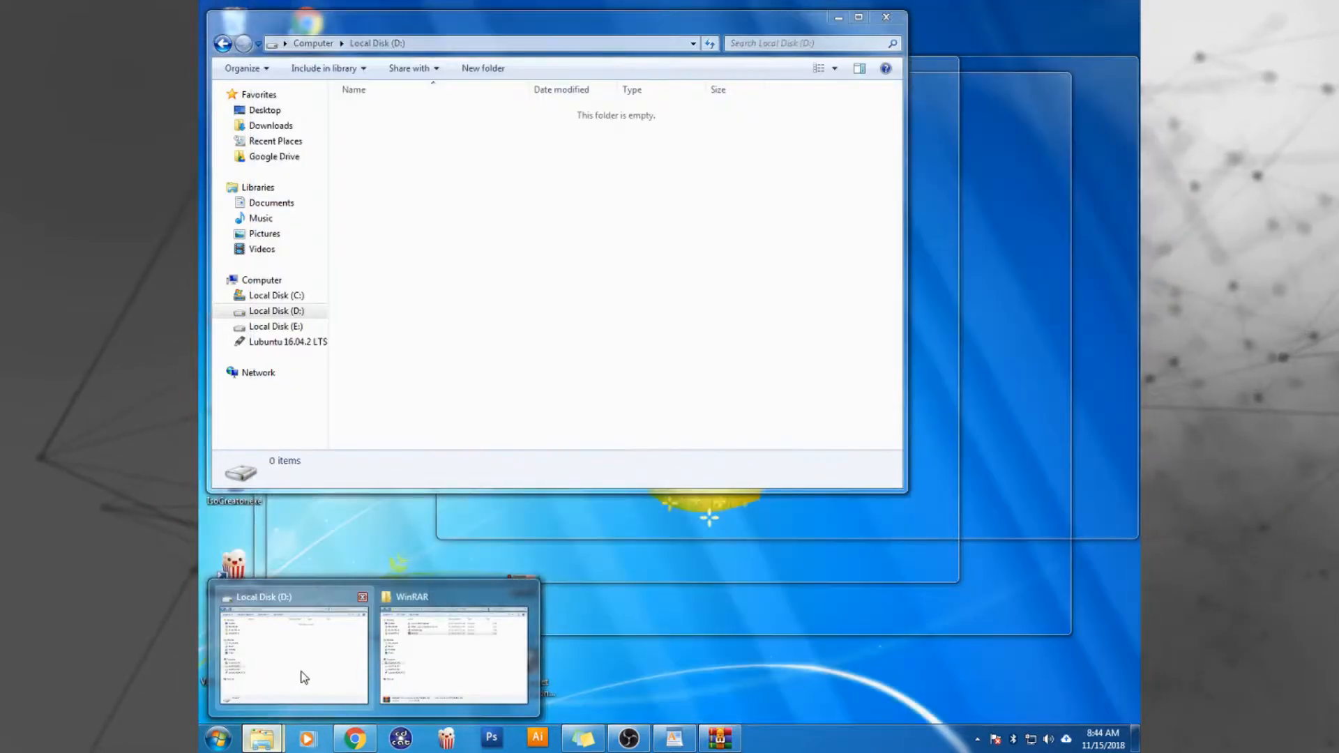
click(301, 677)
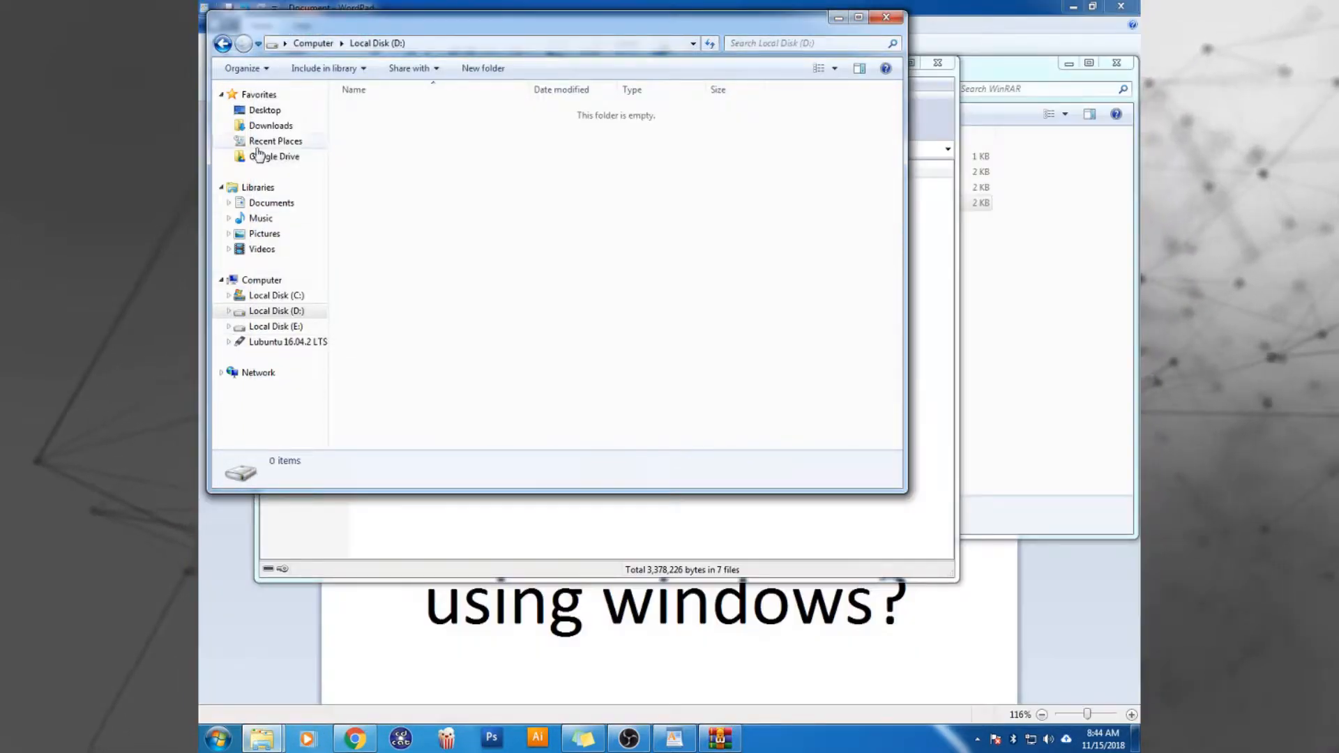
click(269, 125)
click(302, 43)
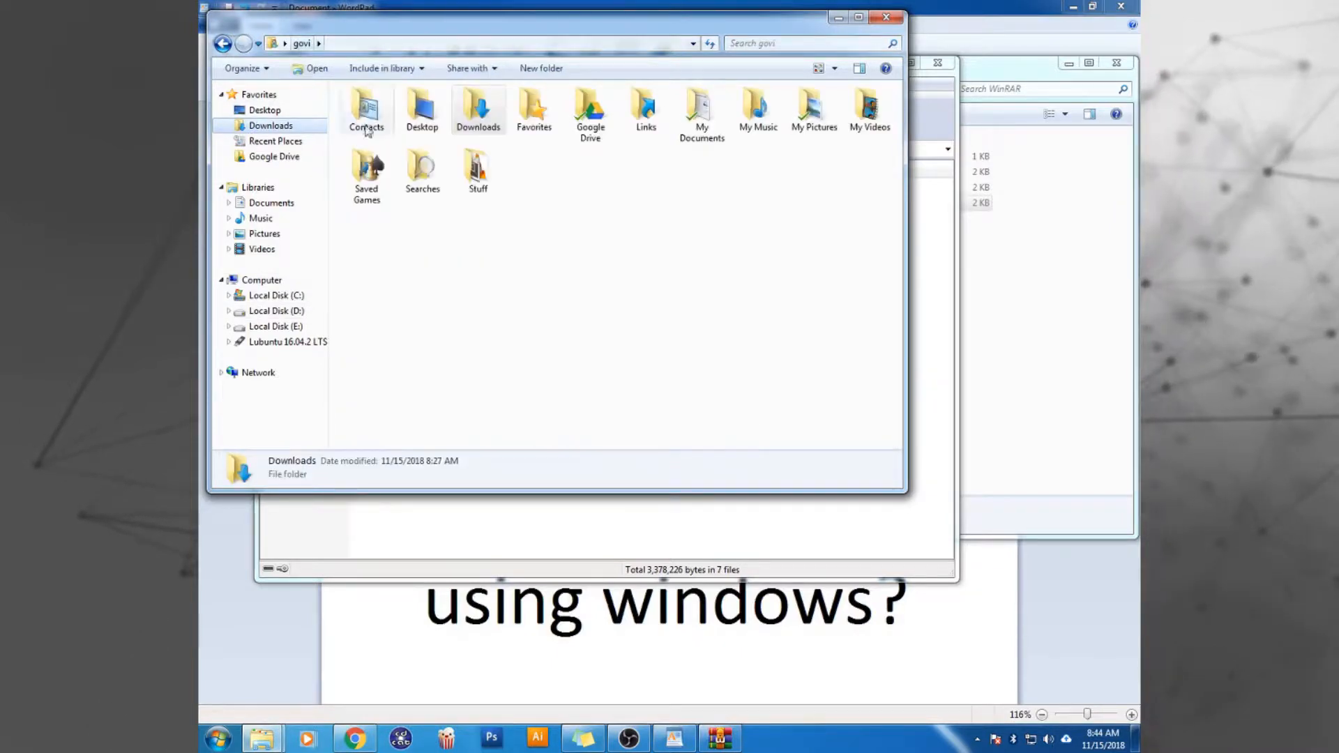
drag(481, 115, 492, 519)
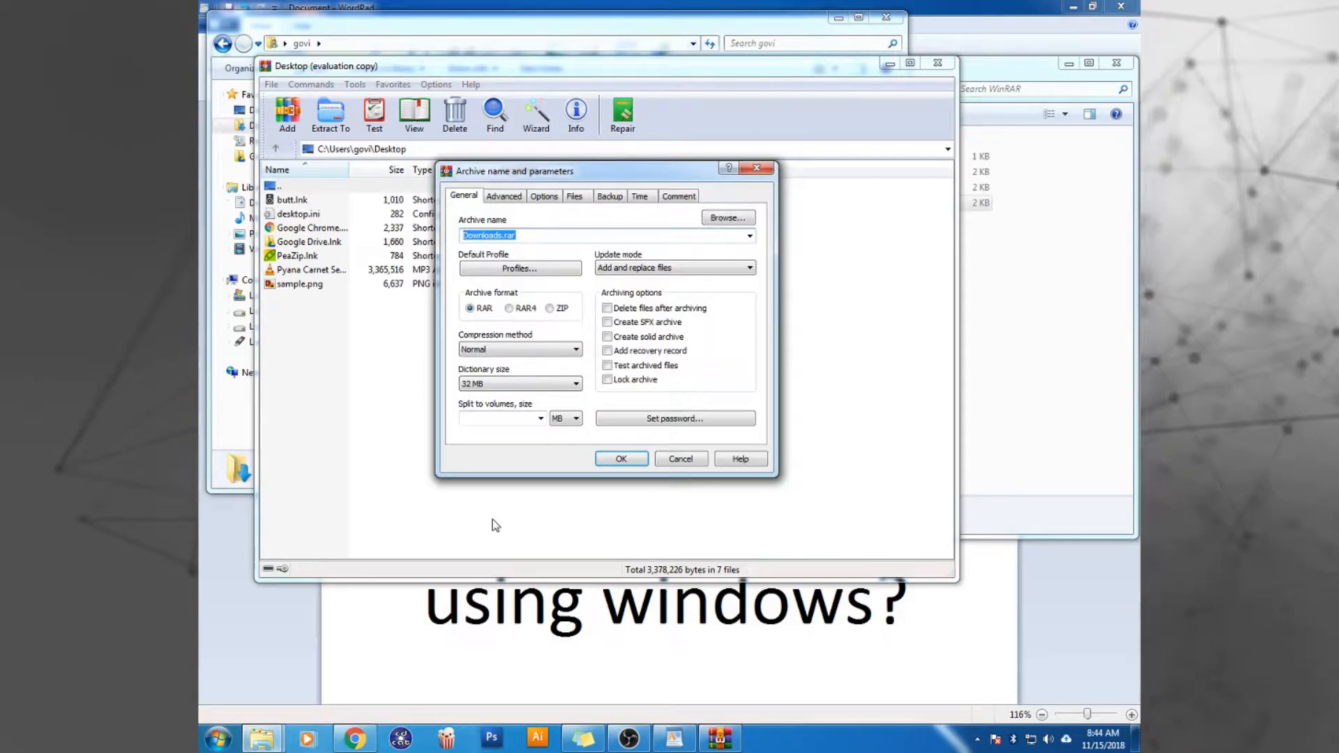
Set the archive's output to Local Disk (D:) with the file name DownloadsWin
click(719, 218)
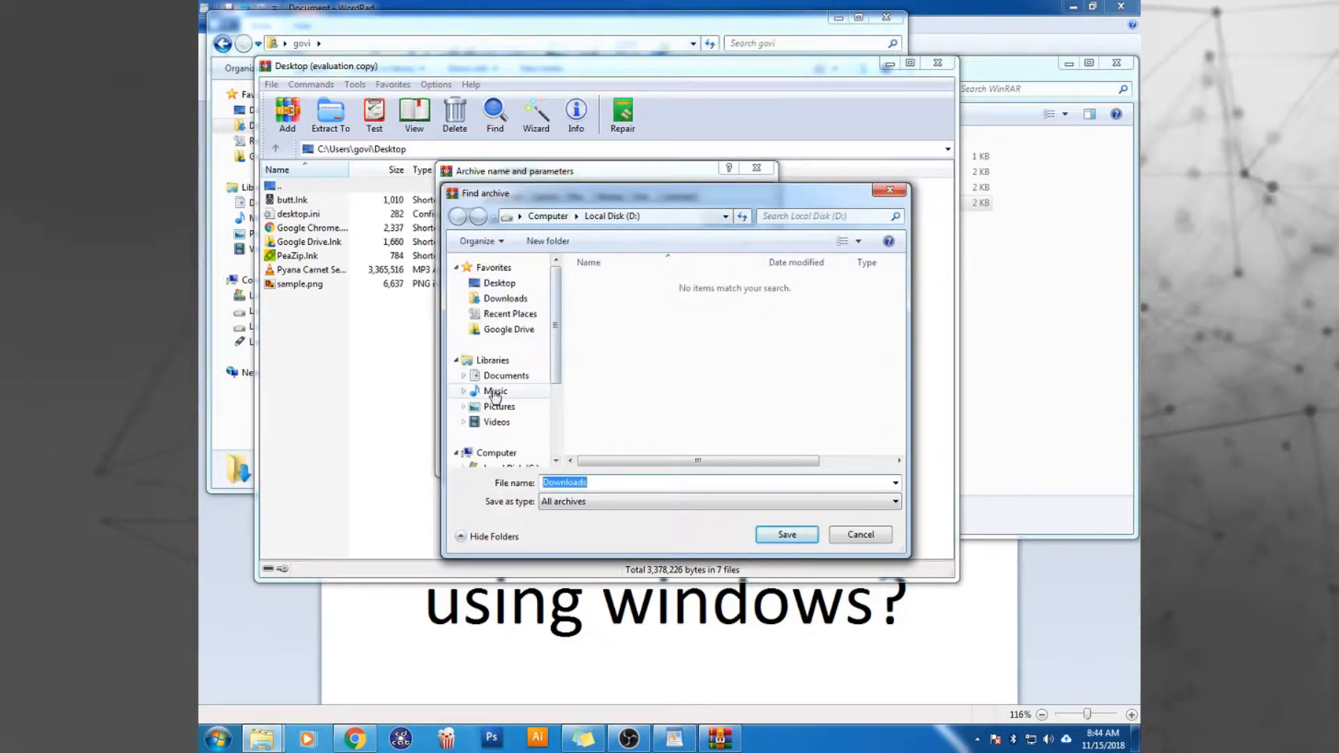
click(493, 453)
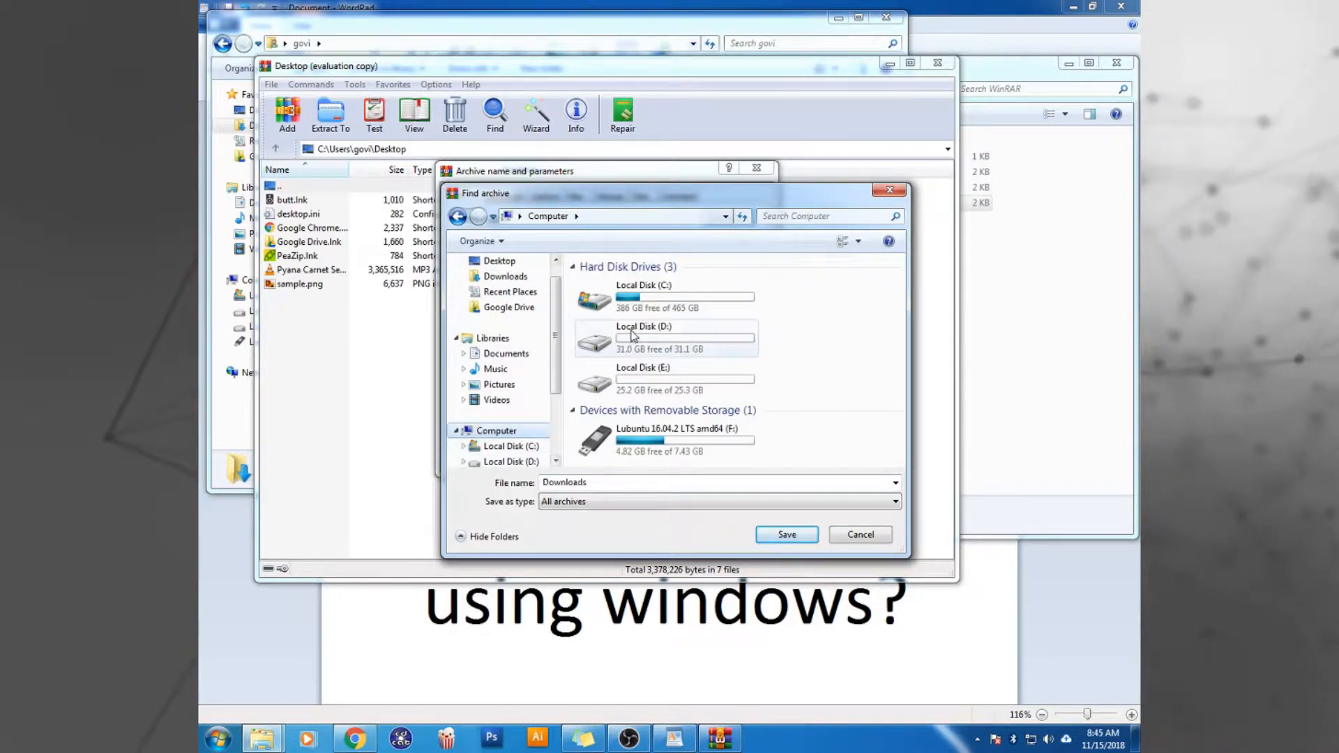
double_click(657, 345)
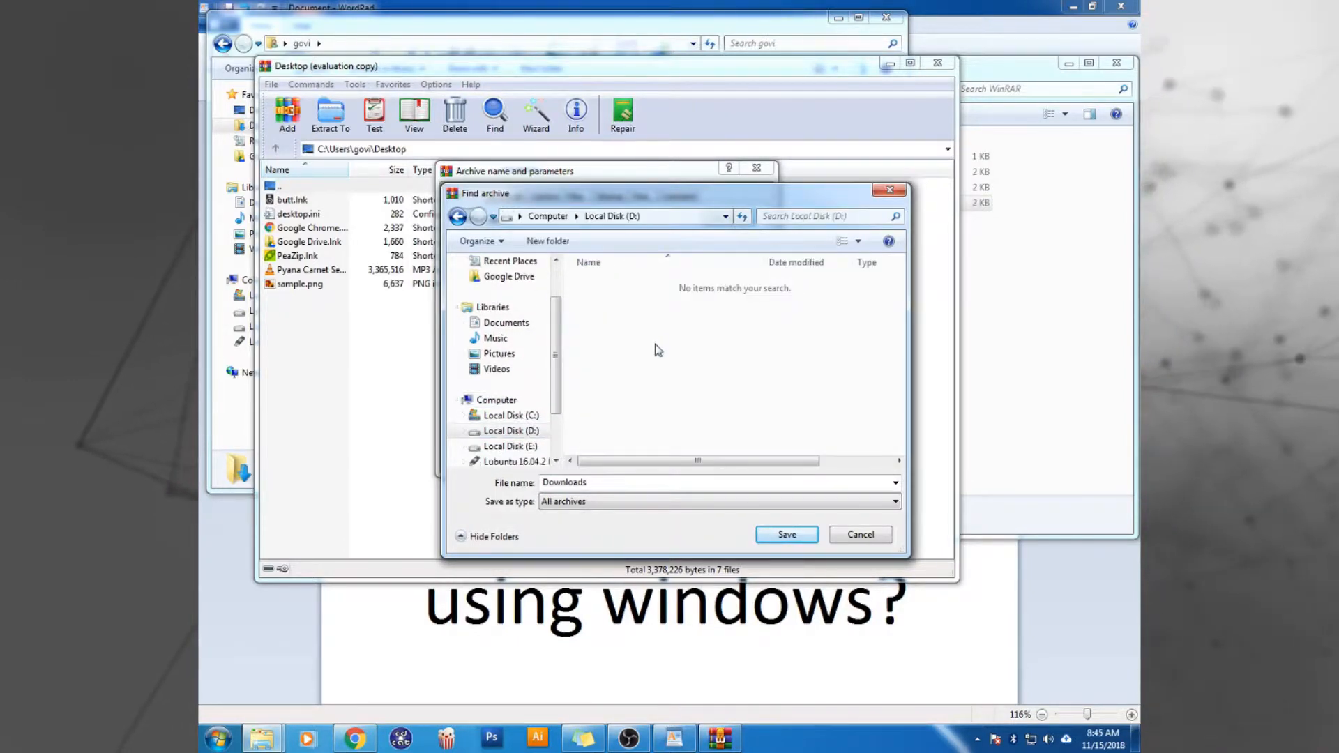
double_click(645, 483)
click(645, 484)
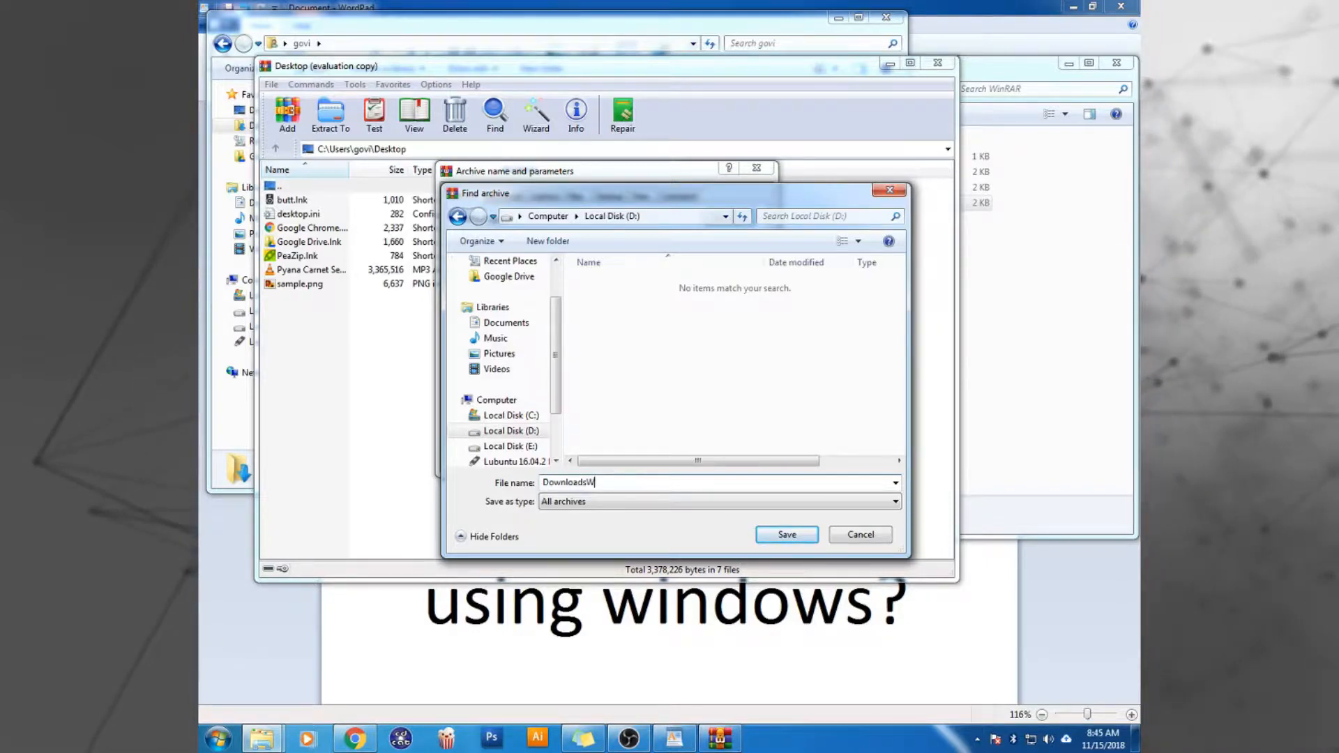
click(783, 538)
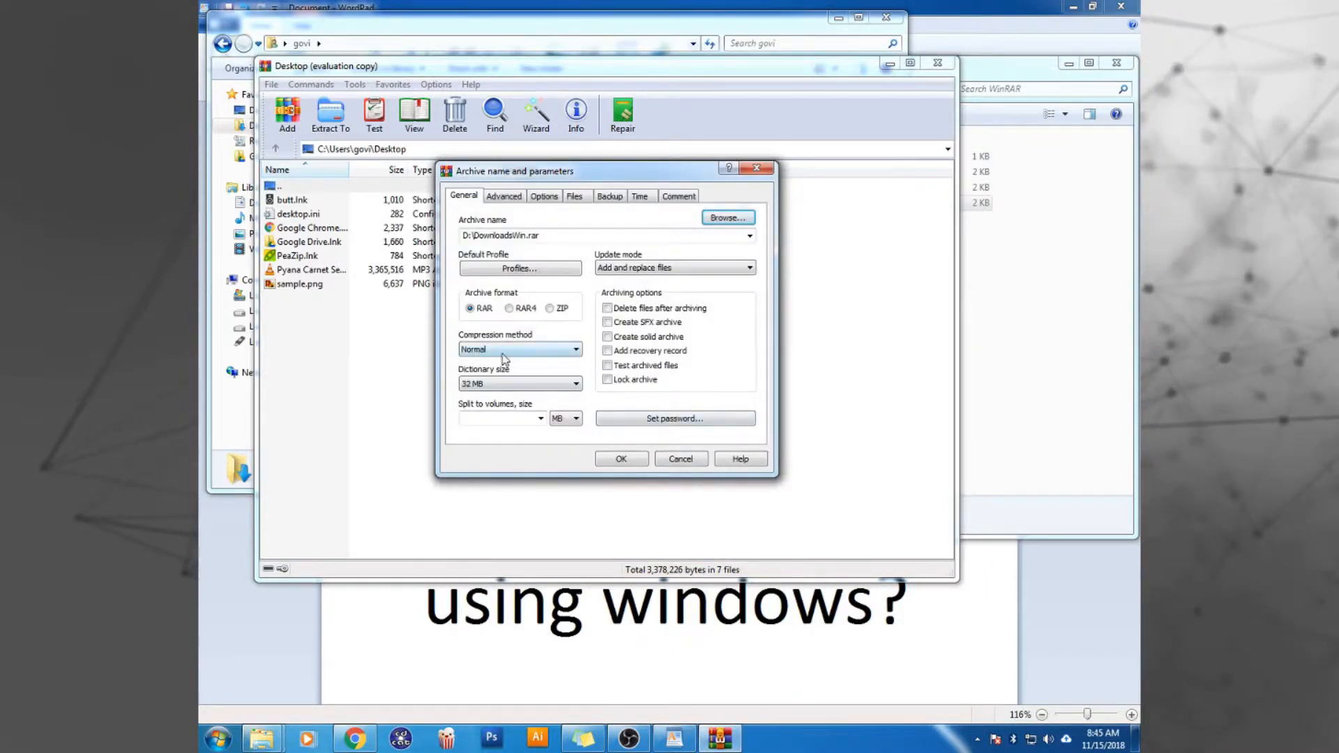
Set the compression method to Fastest and the split volume size to 2,095 MB, and start creating the archive
click(546, 354)
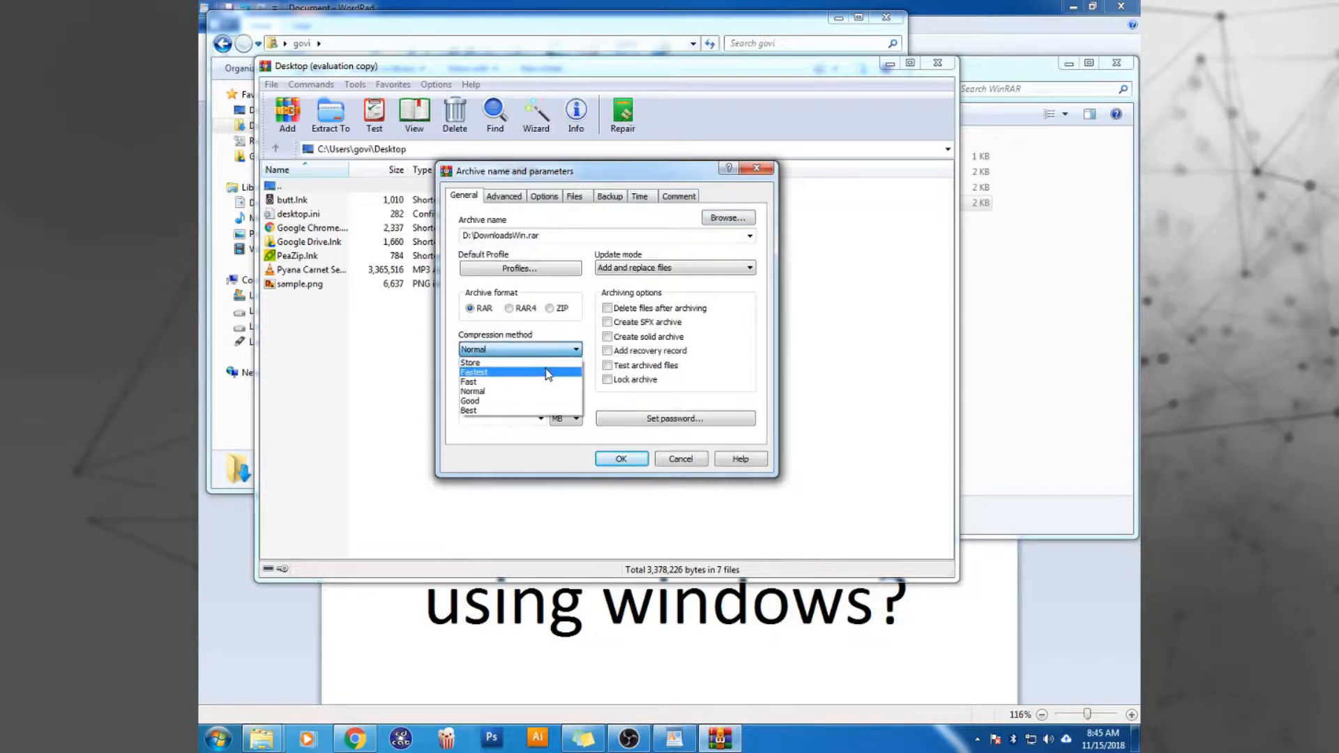
click(547, 372)
click(541, 419)
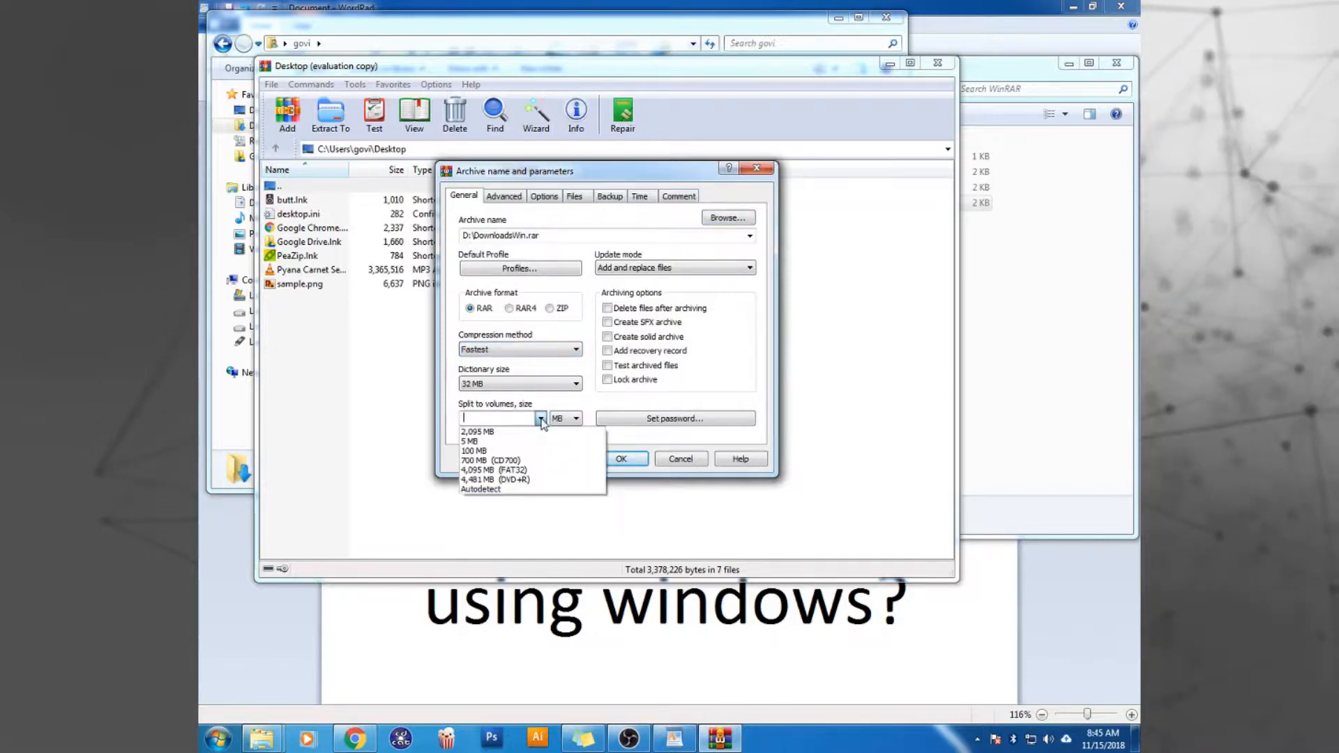
click(533, 472)
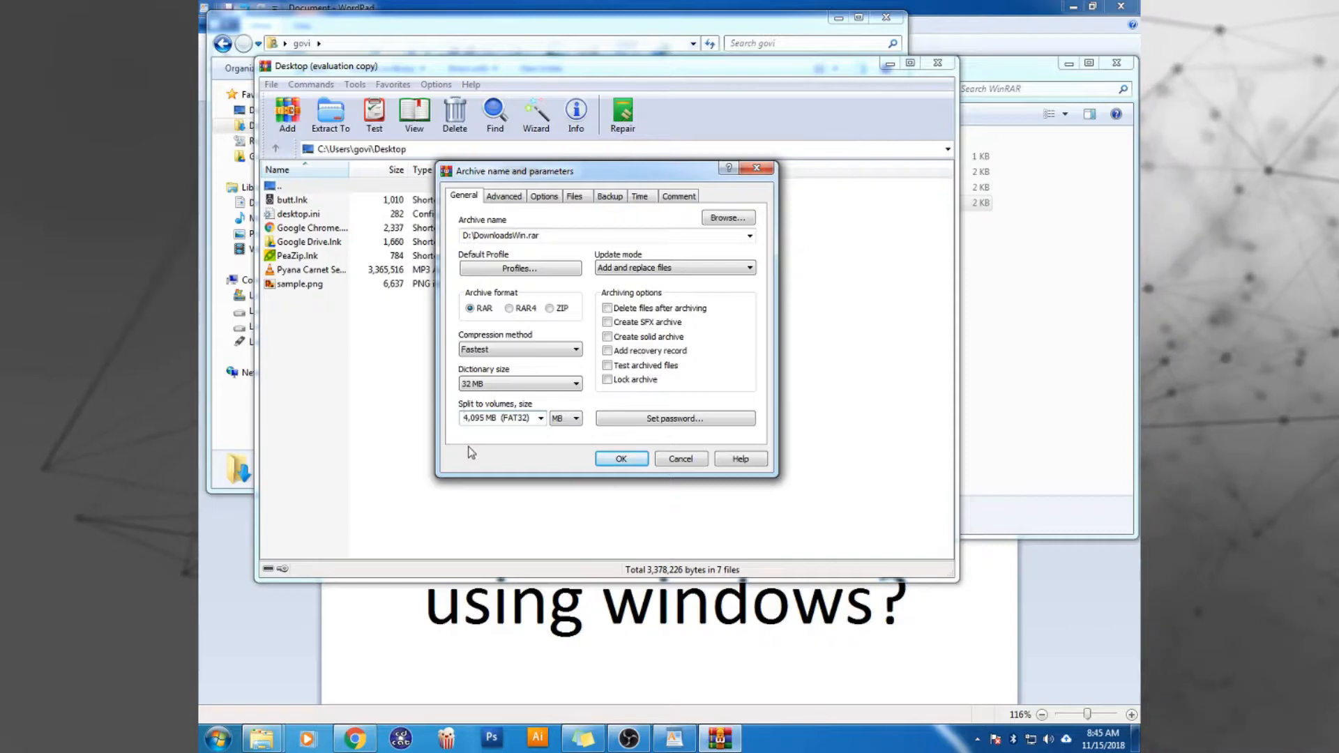
key(Delete)
key(Delete)
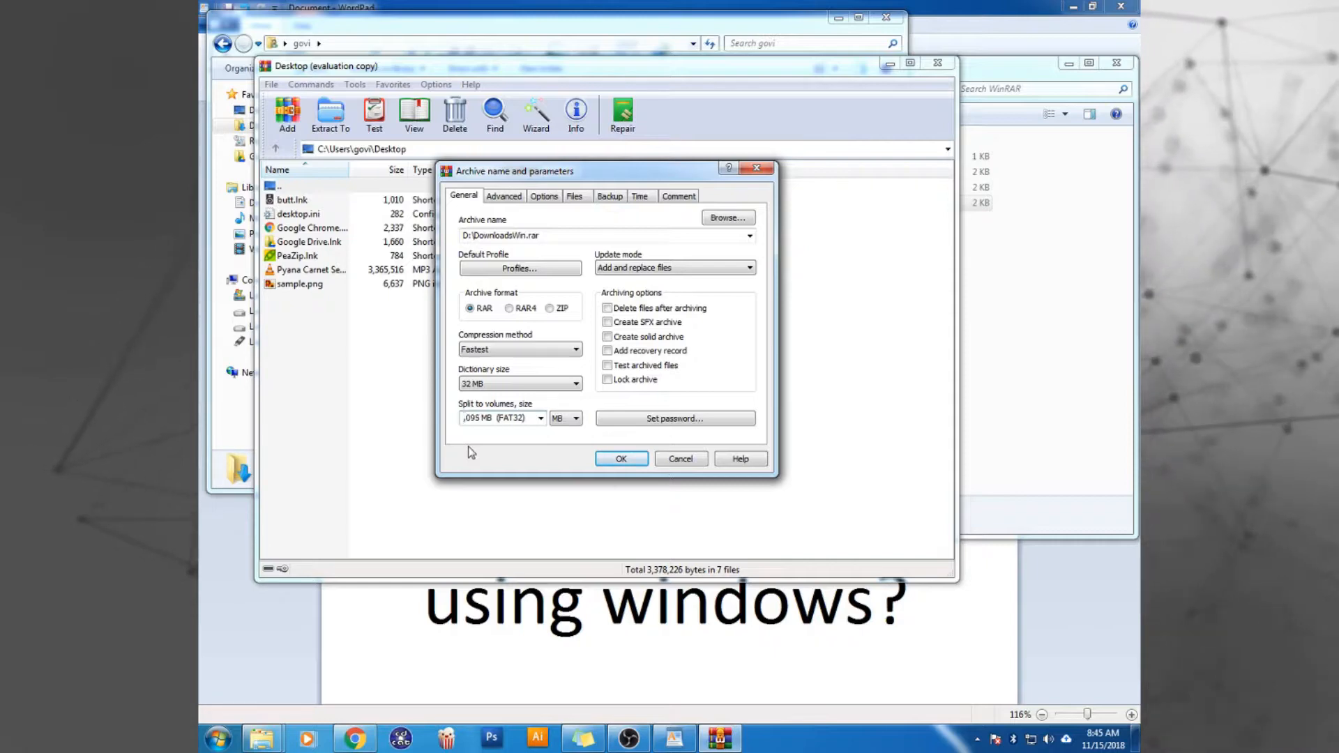
text(2)
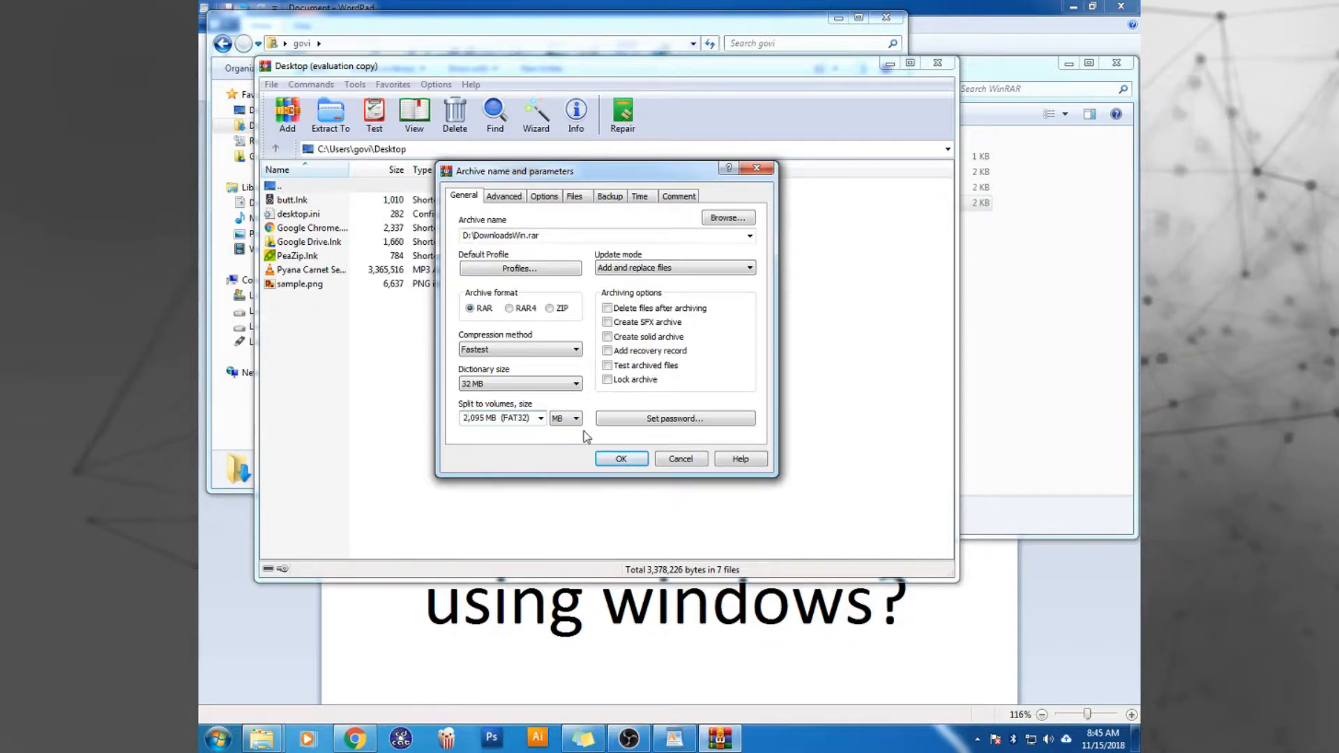
click(609, 460)
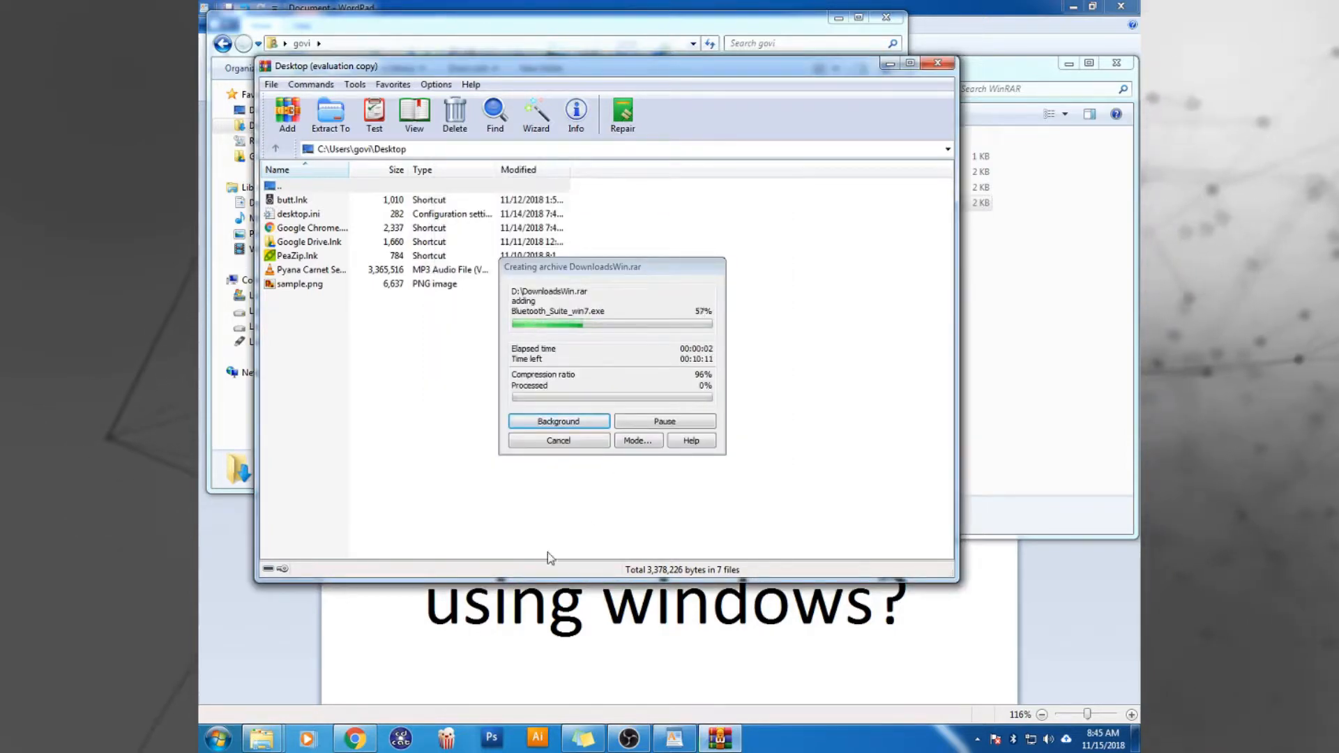
Open Local Disk (D:) in the Explorer window showing the WinRAR folder to check the archive being written
mouse_move(264, 742)
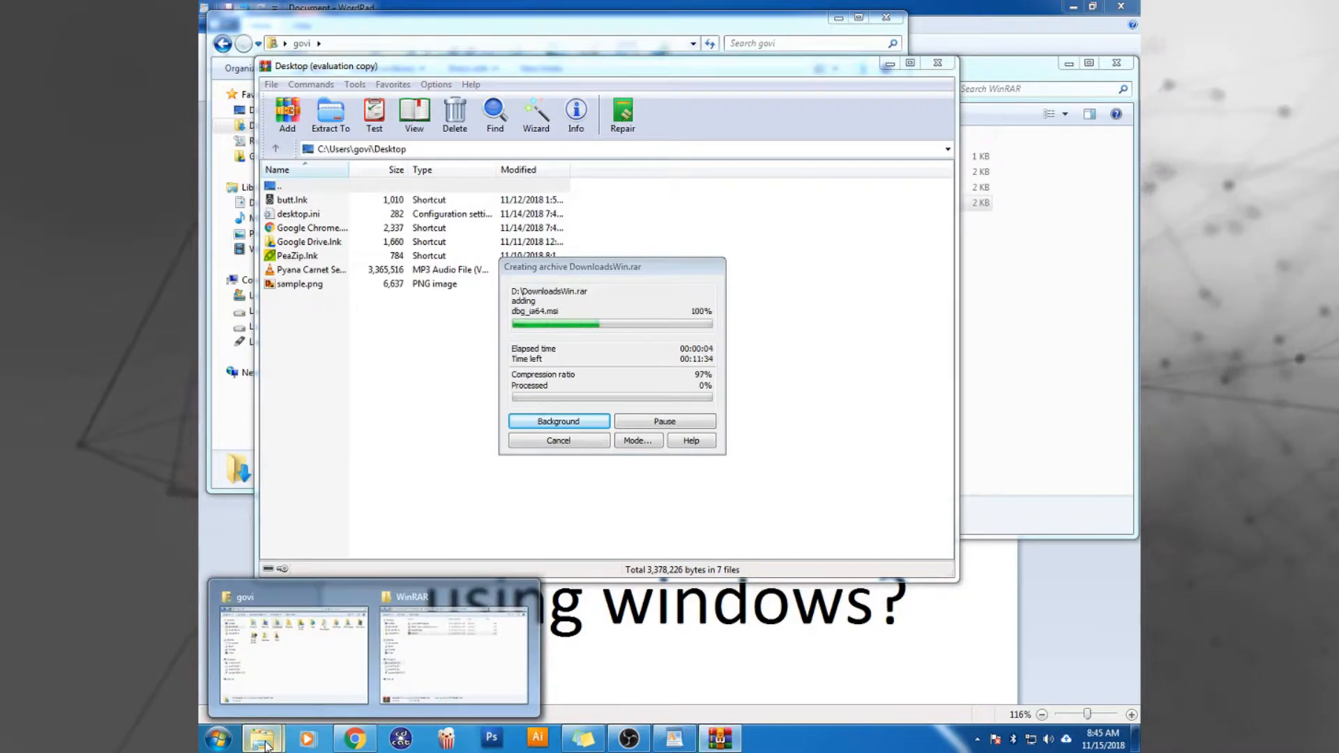
click(446, 655)
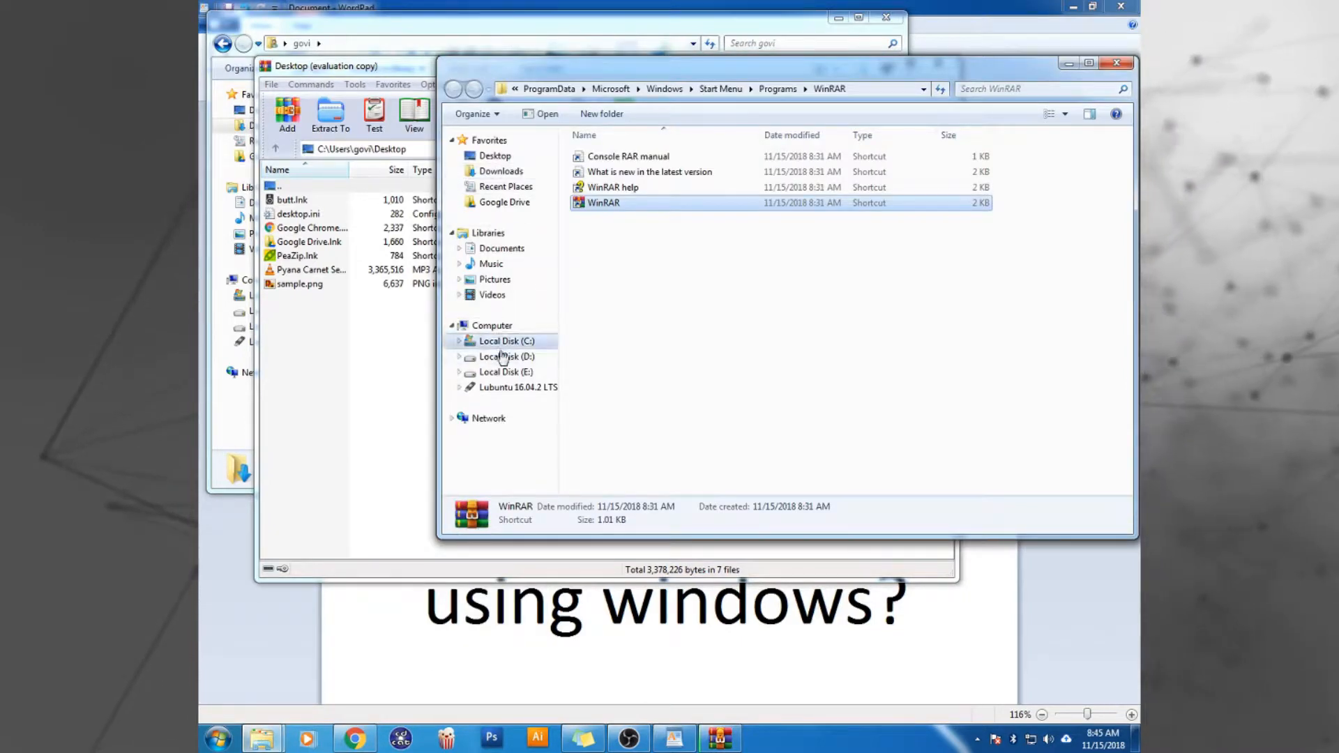
click(491, 325)
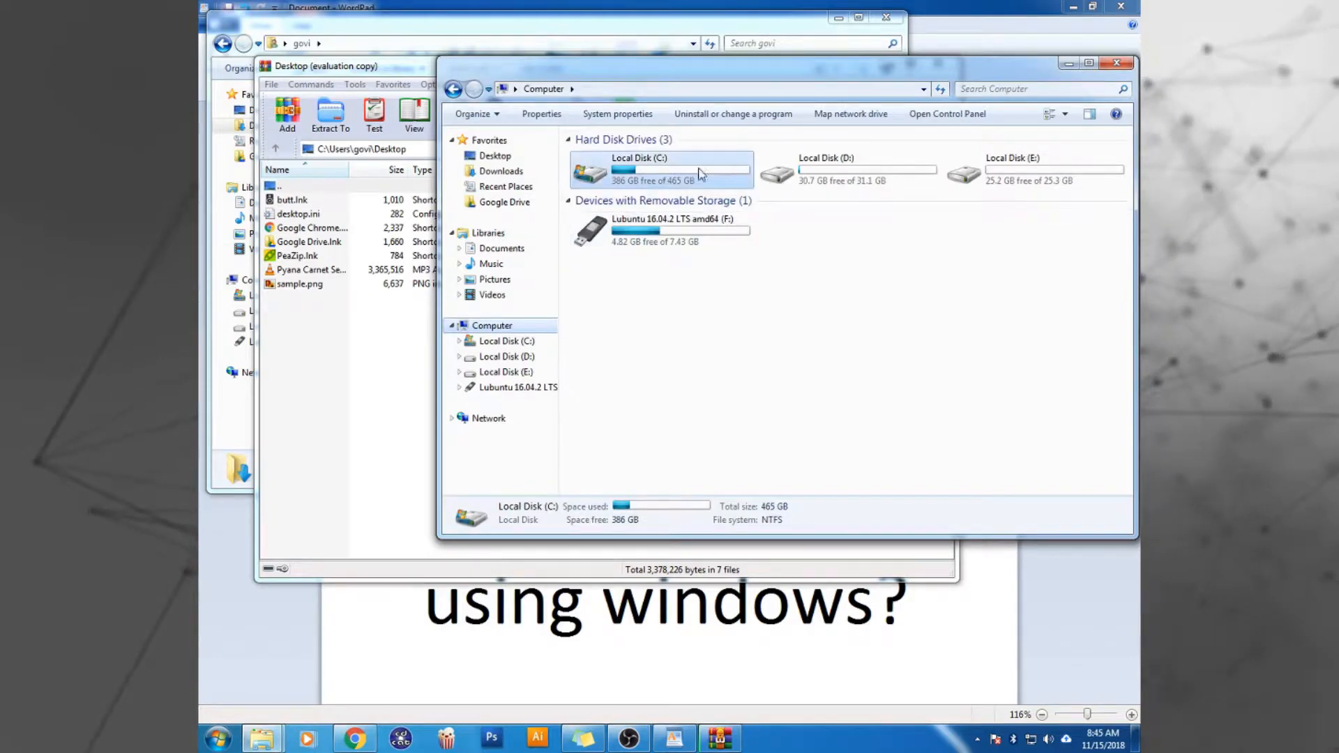
double_click(801, 174)
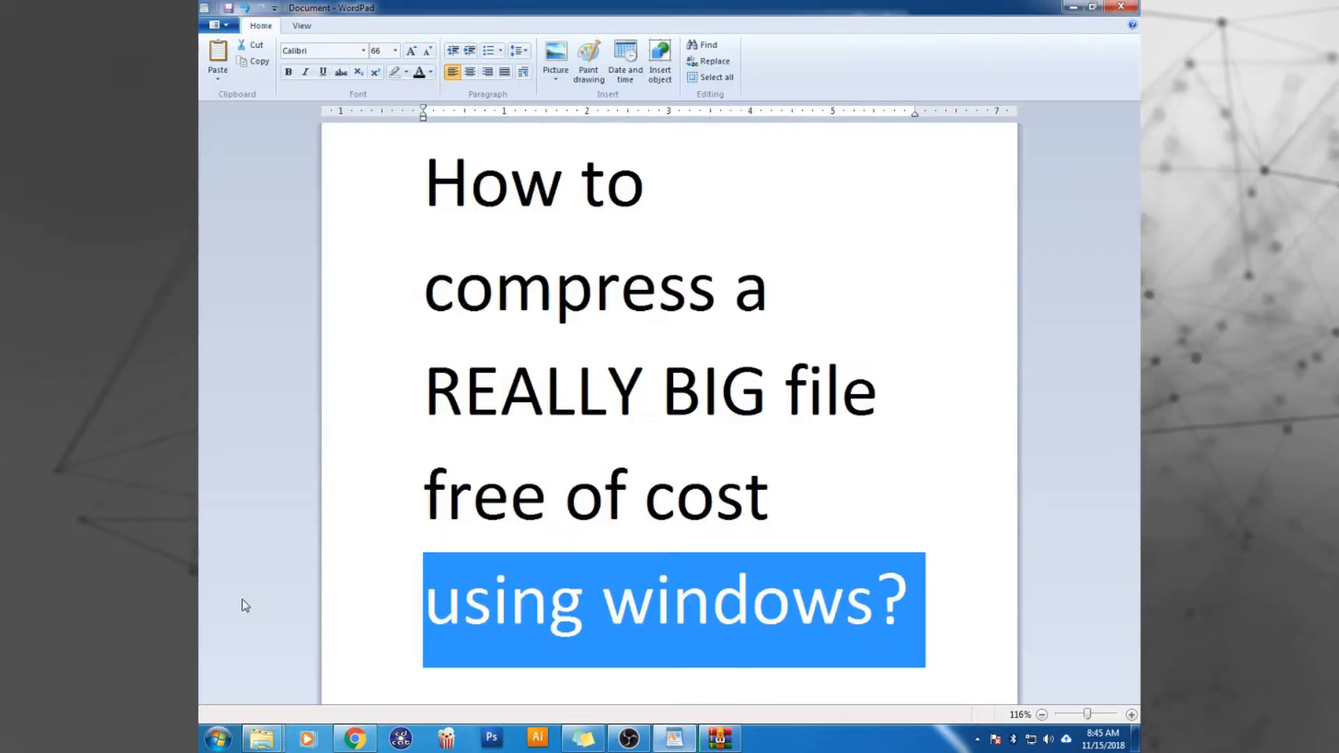
click(463, 355)
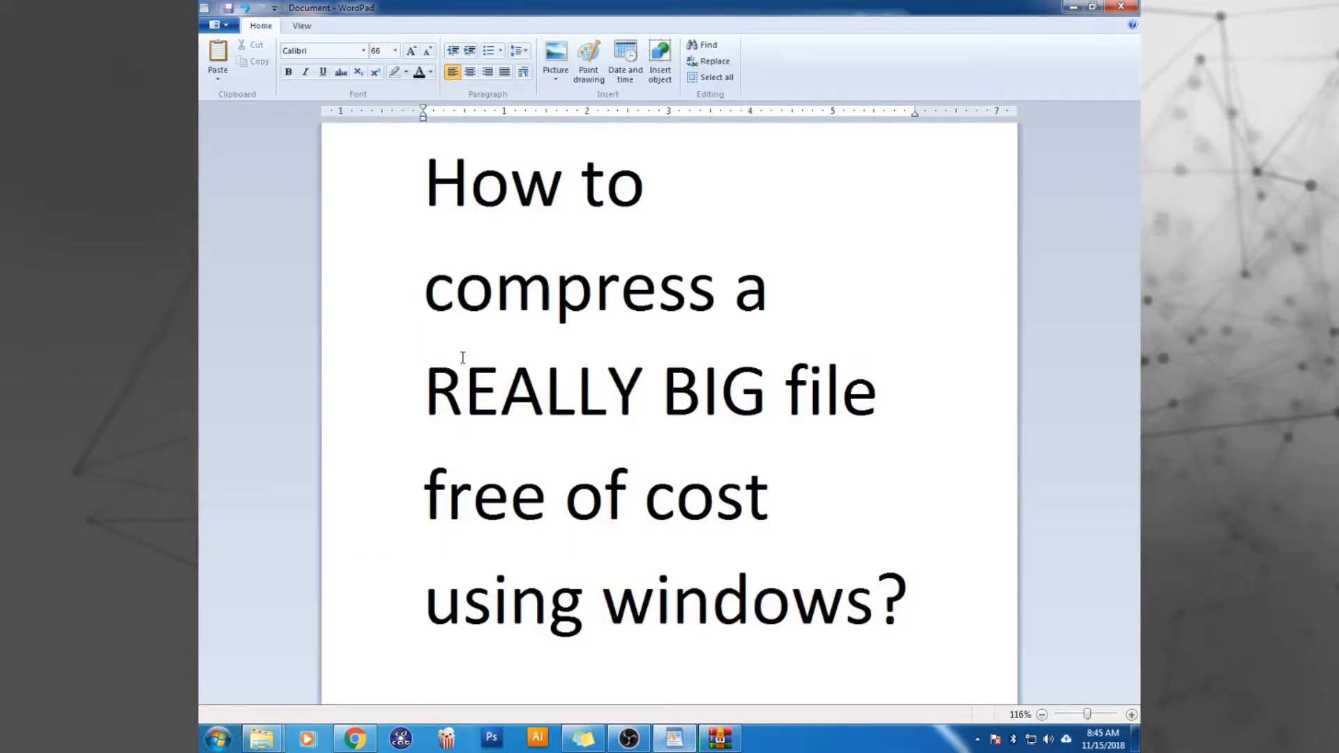
key(alt+Tab)
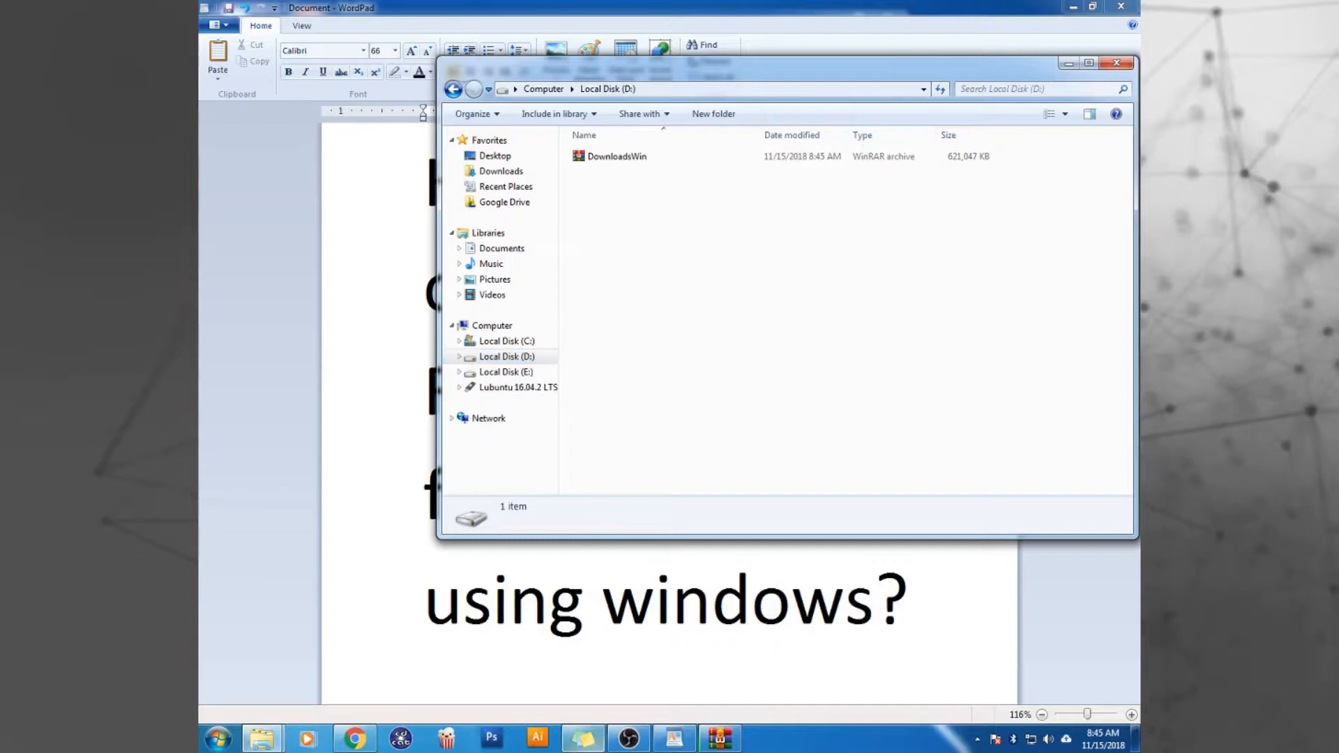
Arrange the archiving progress window and the Local Disk (D:) window side by side so both can be watched
click(719, 737)
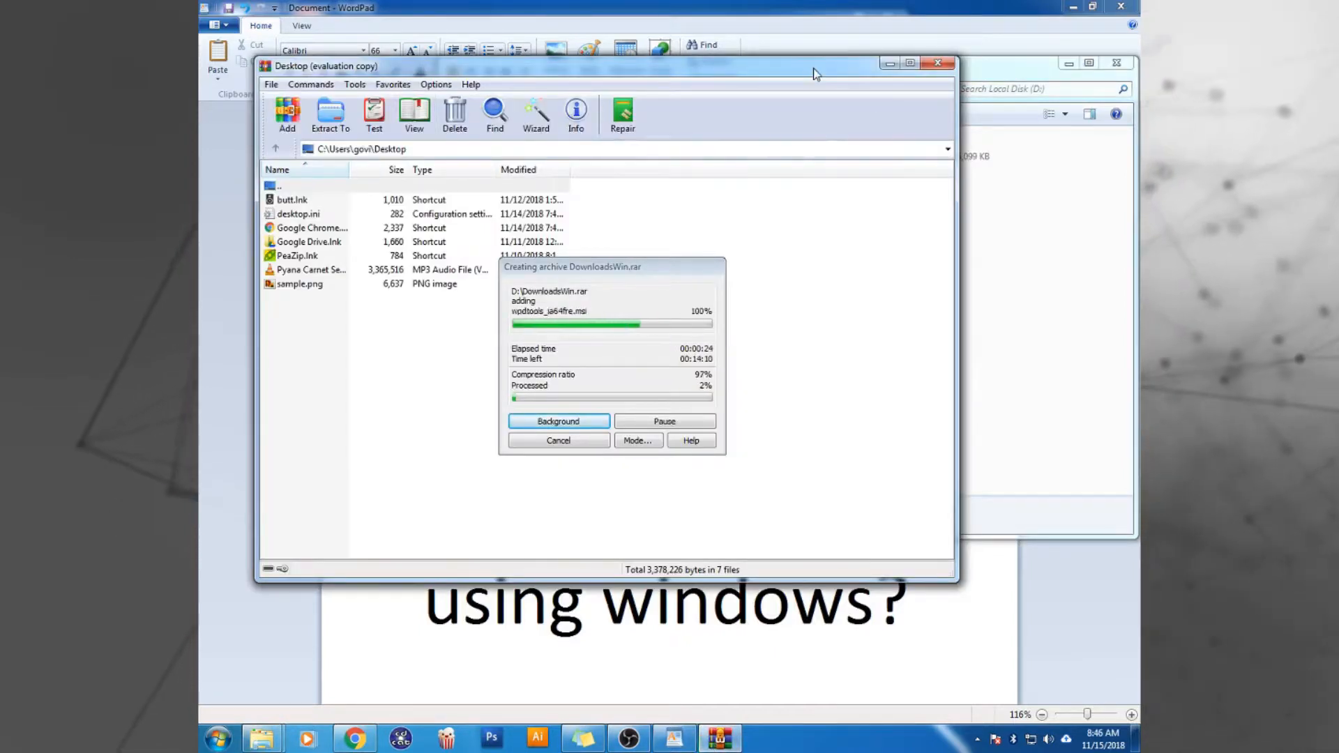
drag(609, 274, 384, 318)
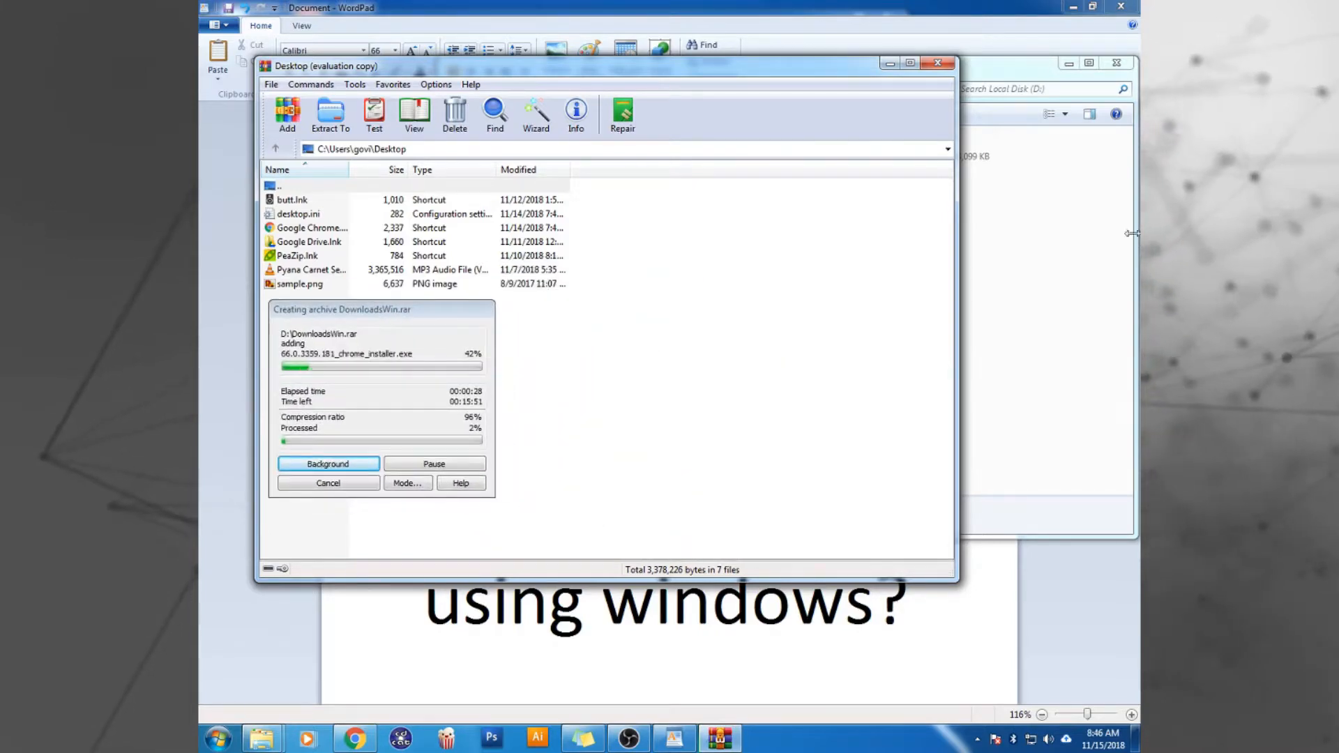
click(1037, 239)
drag(685, 77, 759, 74)
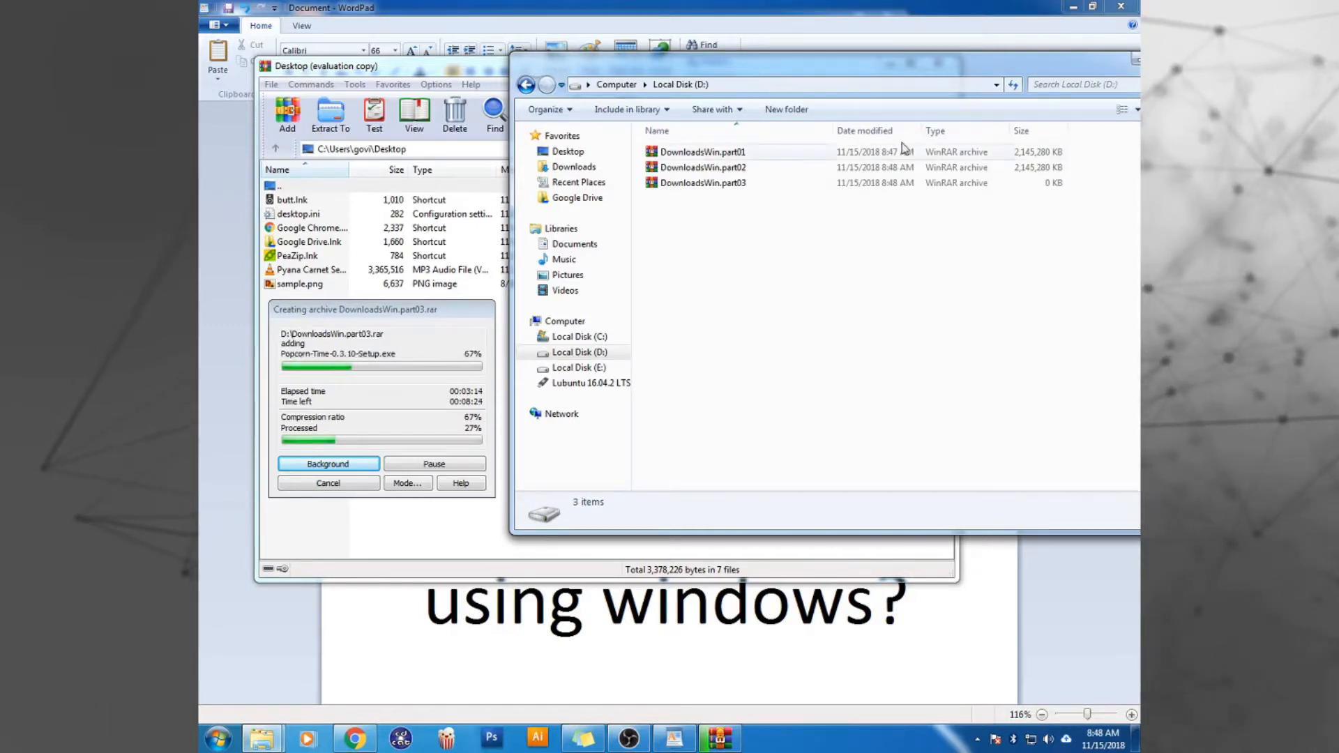
Check the size of DownloadsWin.part02 on Local Disk (D:) in its properties, and close them
right_click(733, 169)
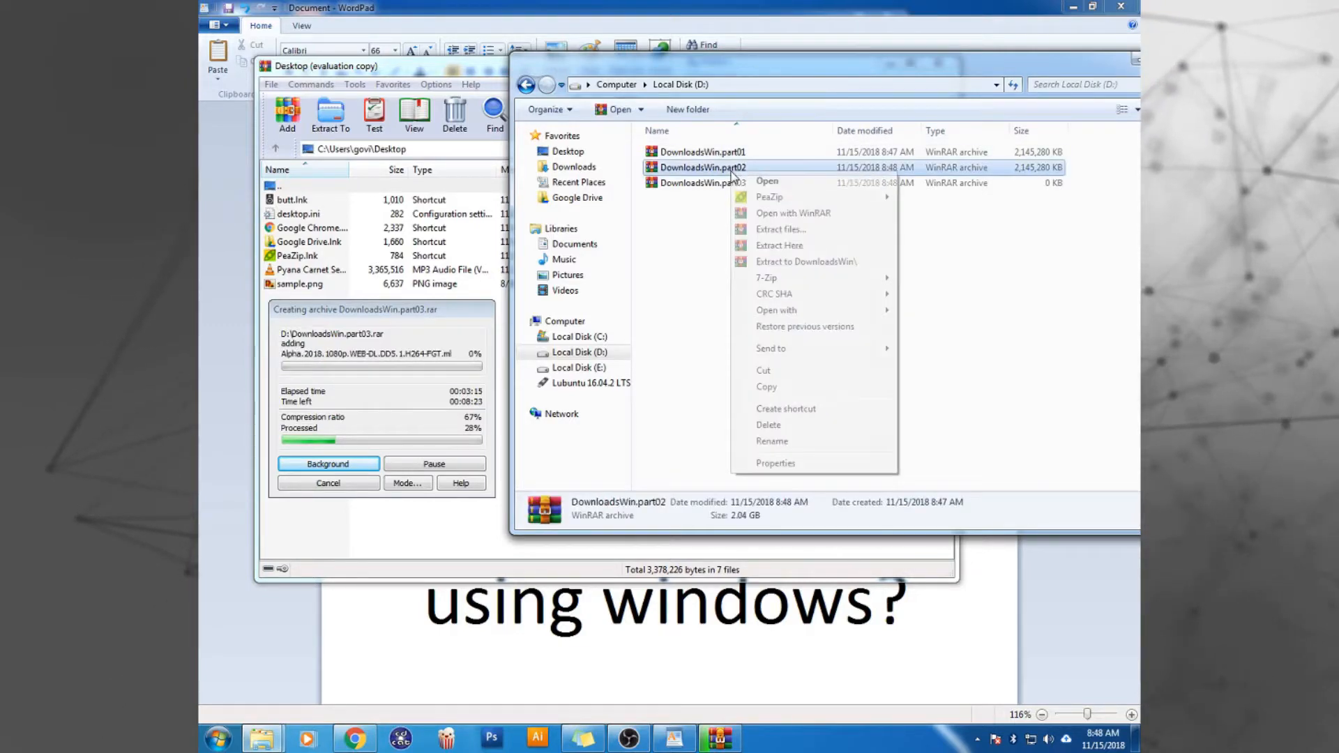
click(793, 471)
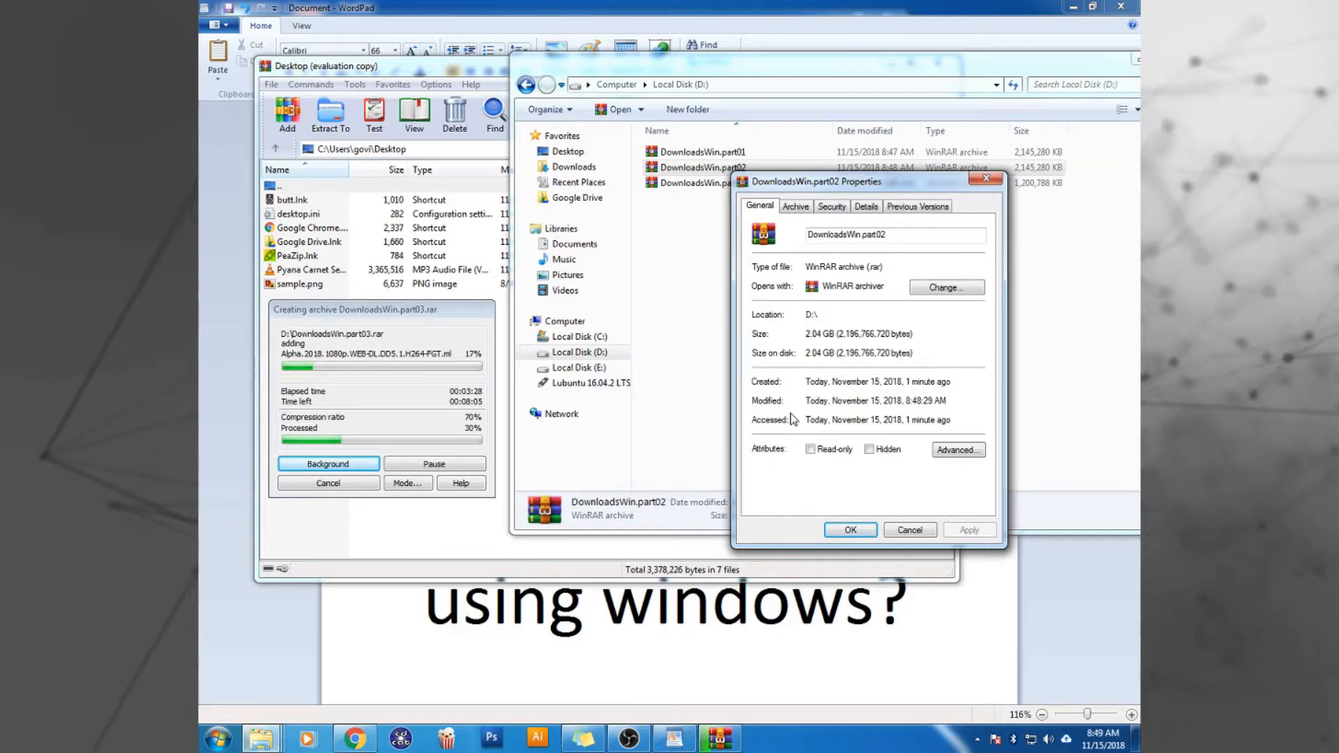
click(907, 535)
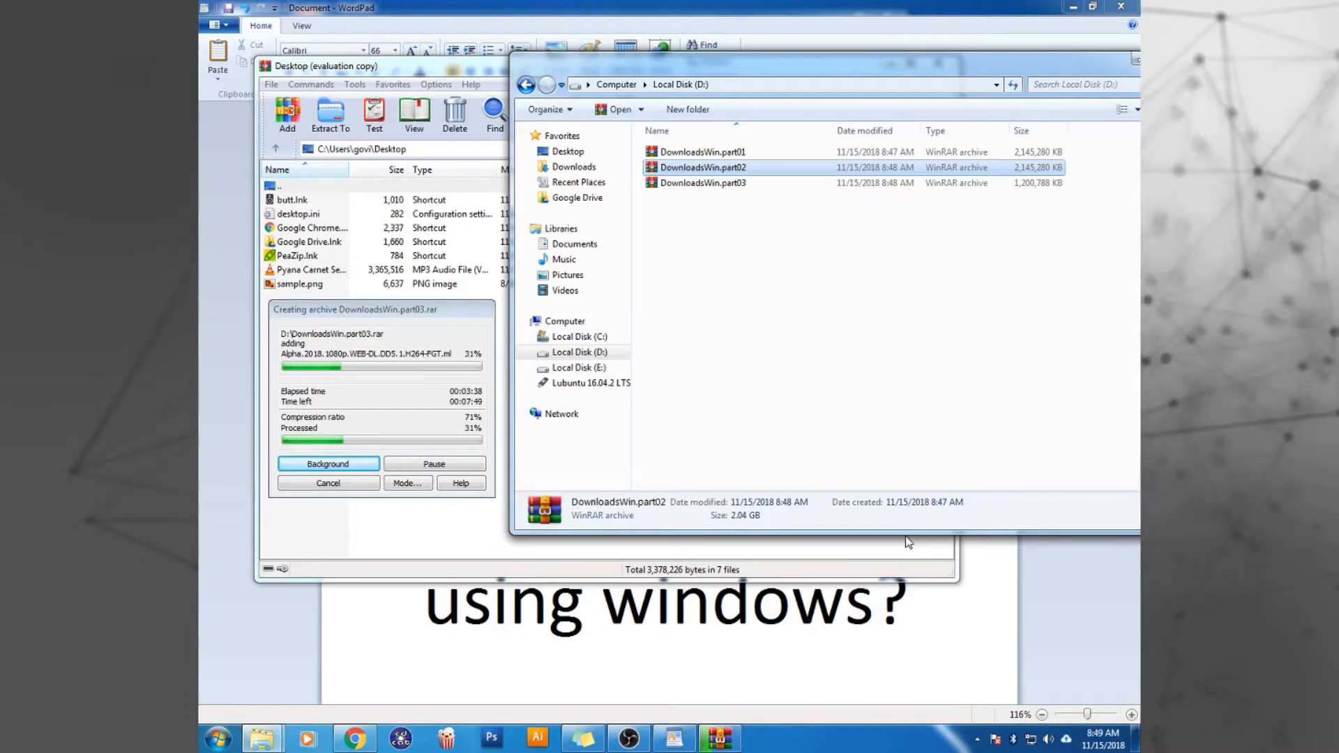
Open the 7-Zip File Manager and move its window clear of the WinRAR progress window
key(super)
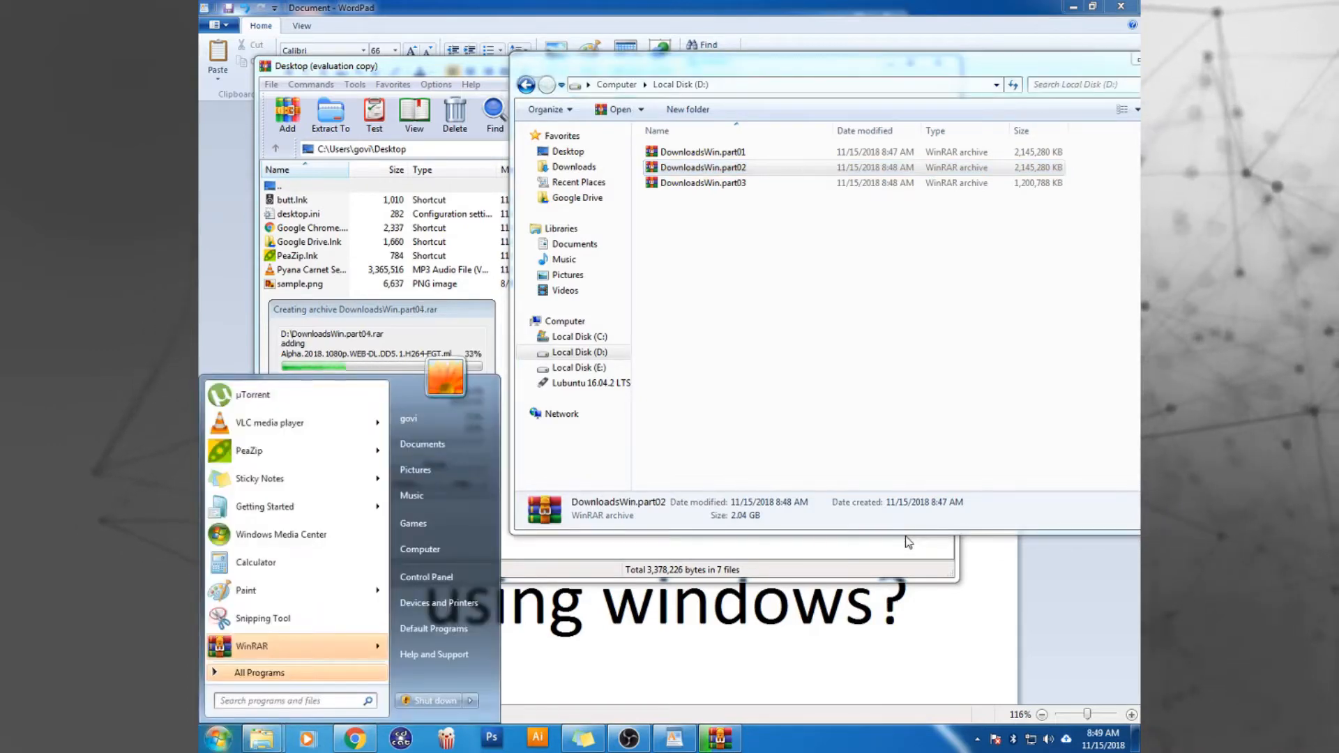
text(7)
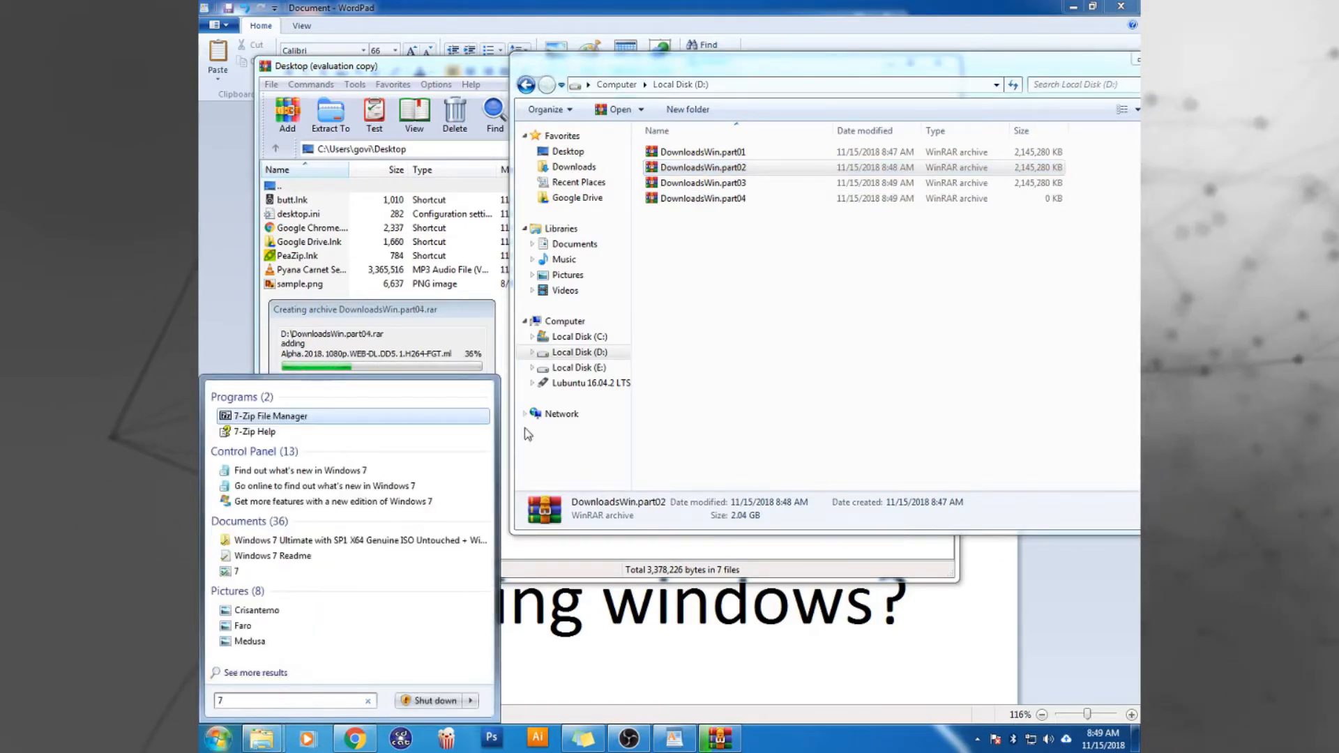
click(422, 422)
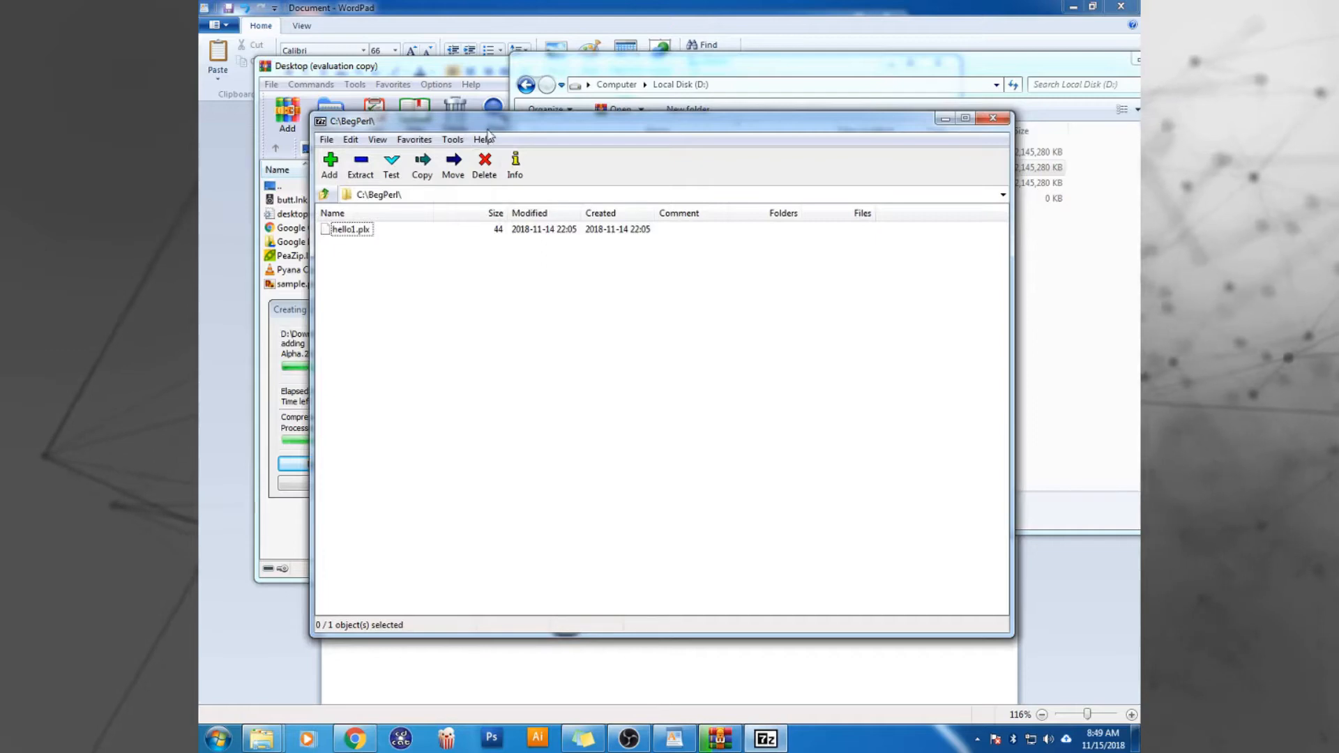
drag(489, 131, 702, 150)
click(586, 183)
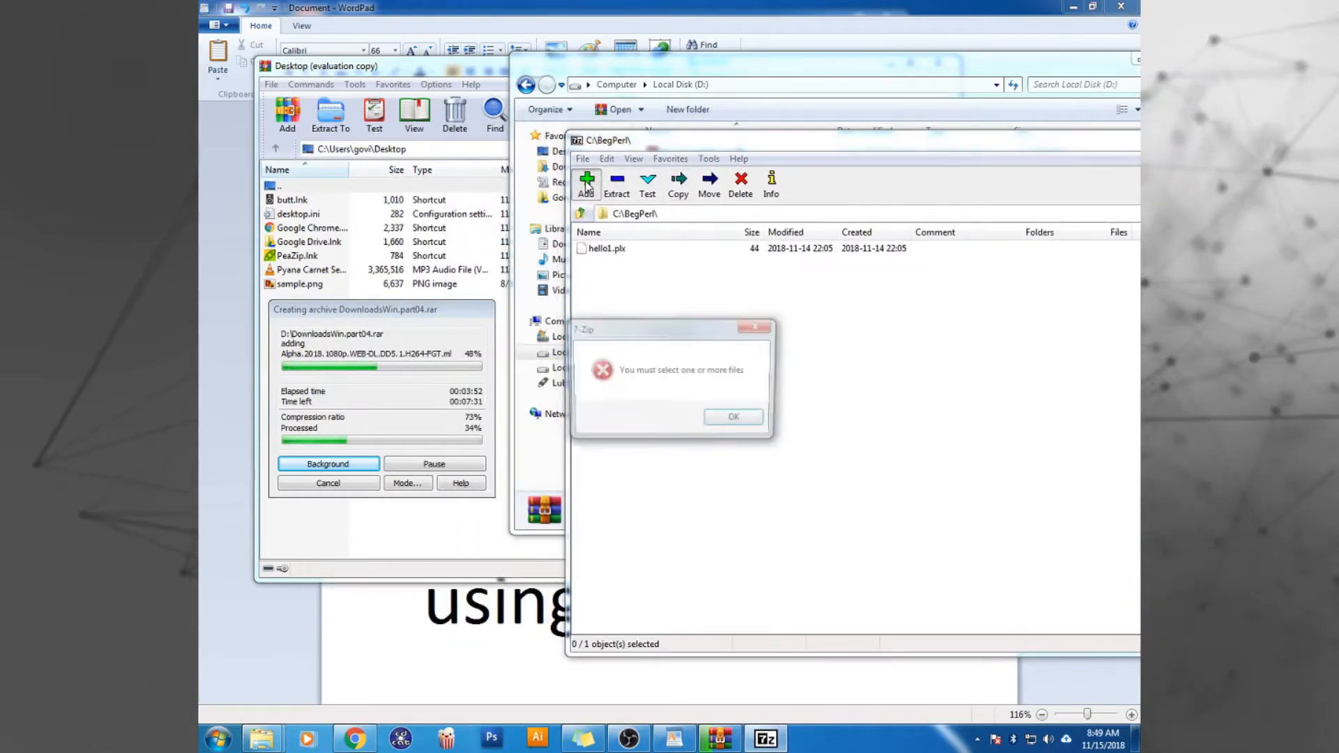
click(736, 420)
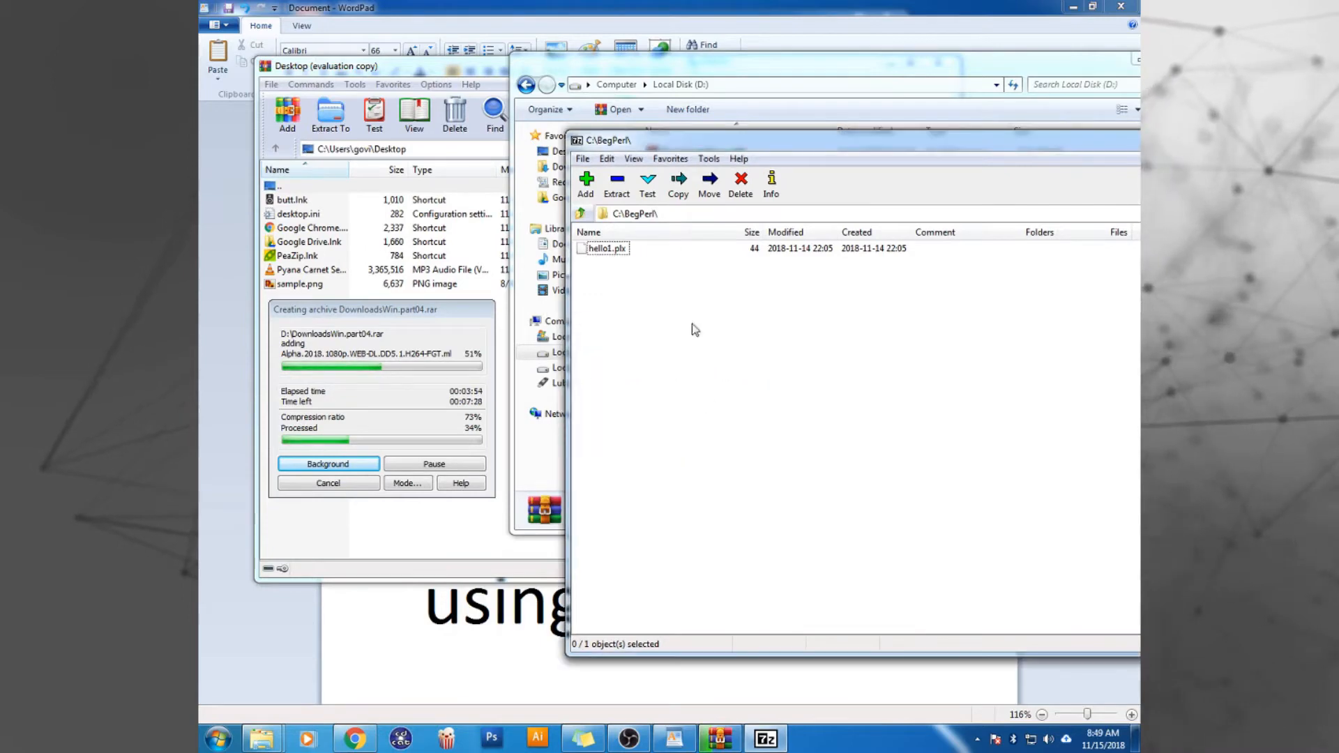
click(685, 215)
text(how to compress a REALLY BIG file free of cost using windows)
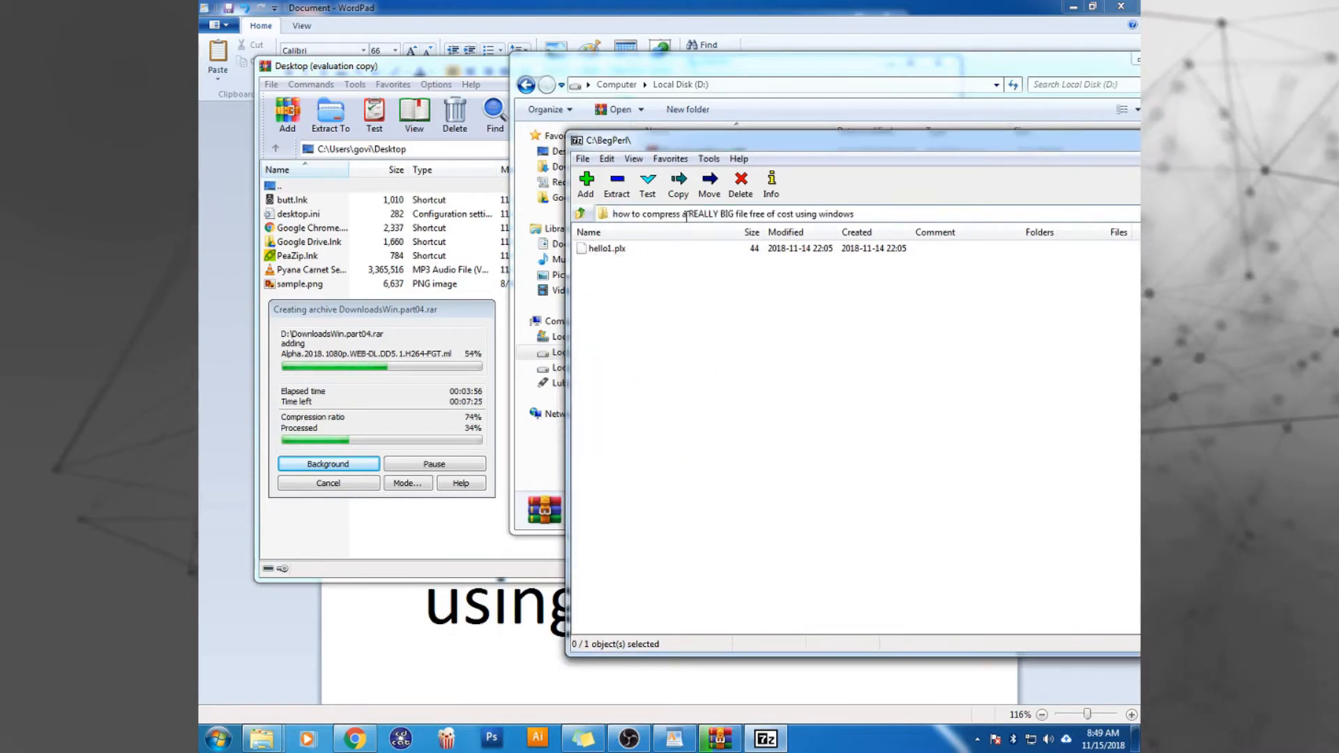
key(ctrl+z)
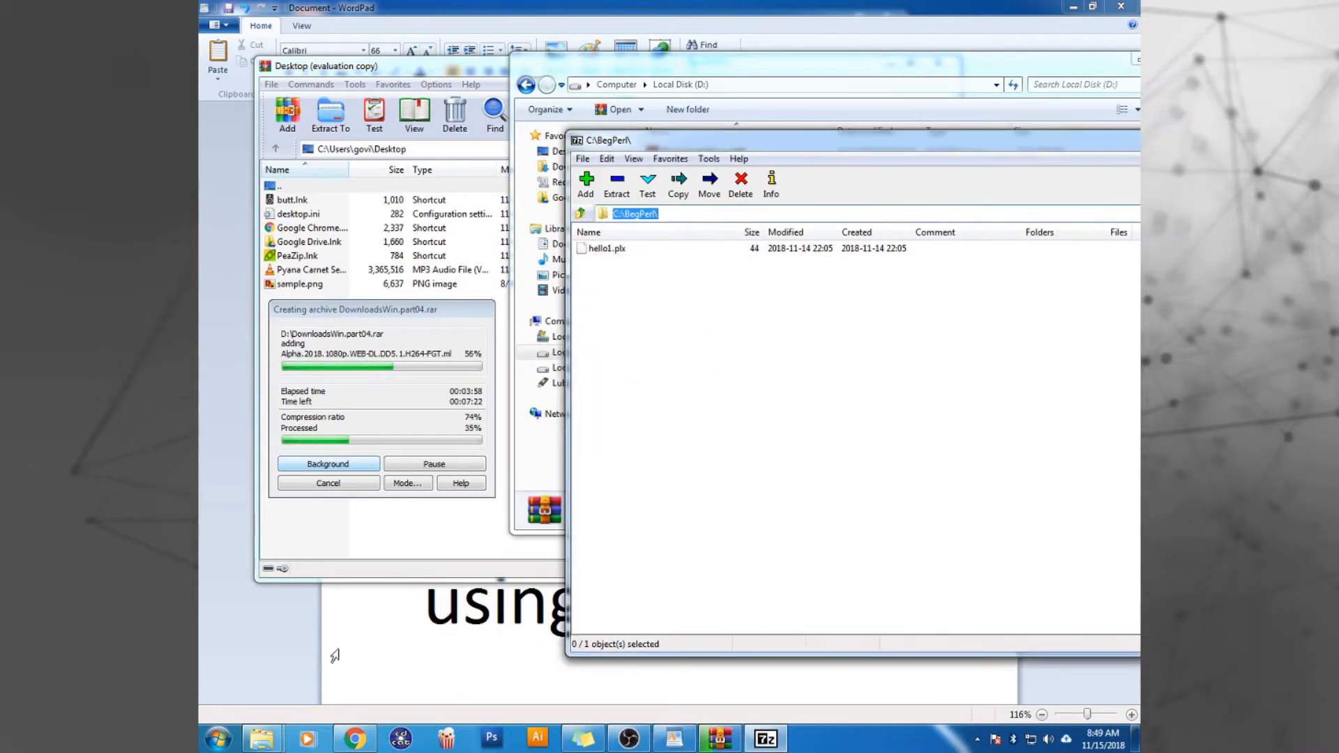
Copy the full path of the Downloads folder from the Explorer window showing the user's home folder, and return to that home folder
click(263, 739)
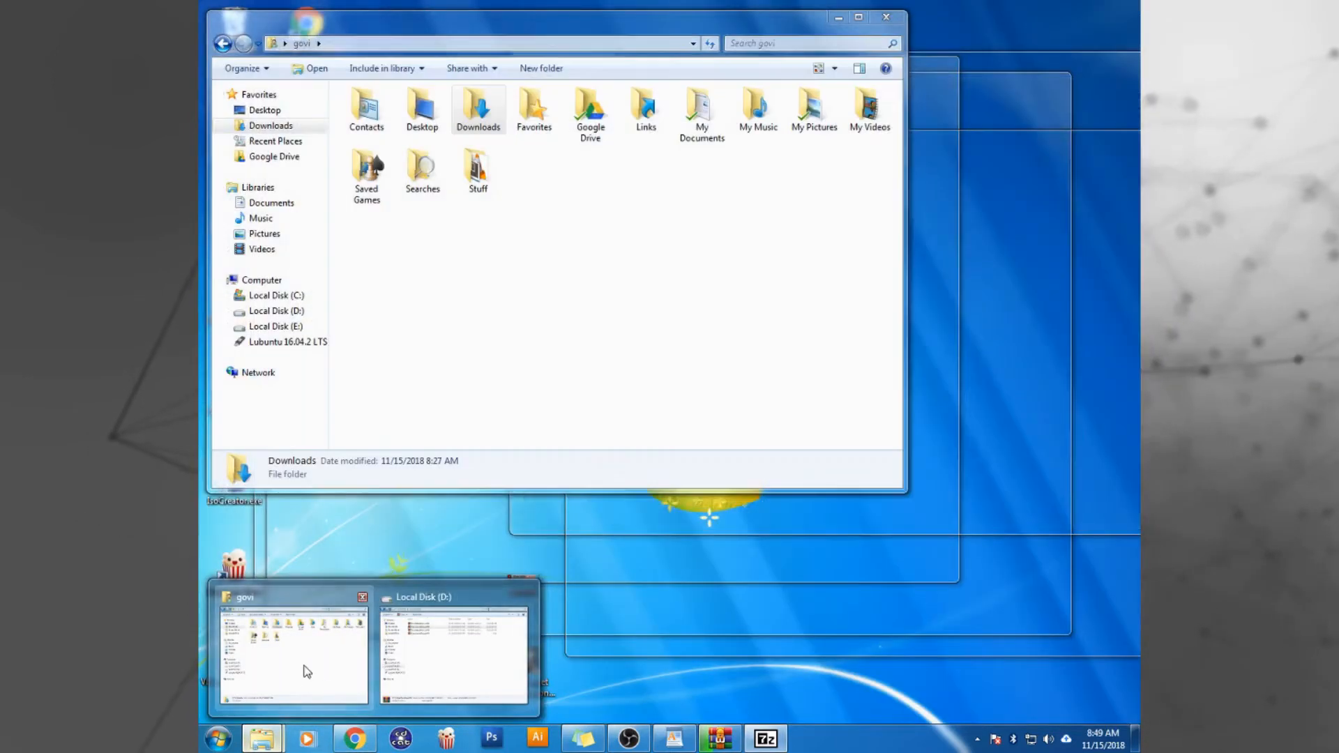
click(307, 677)
click(523, 42)
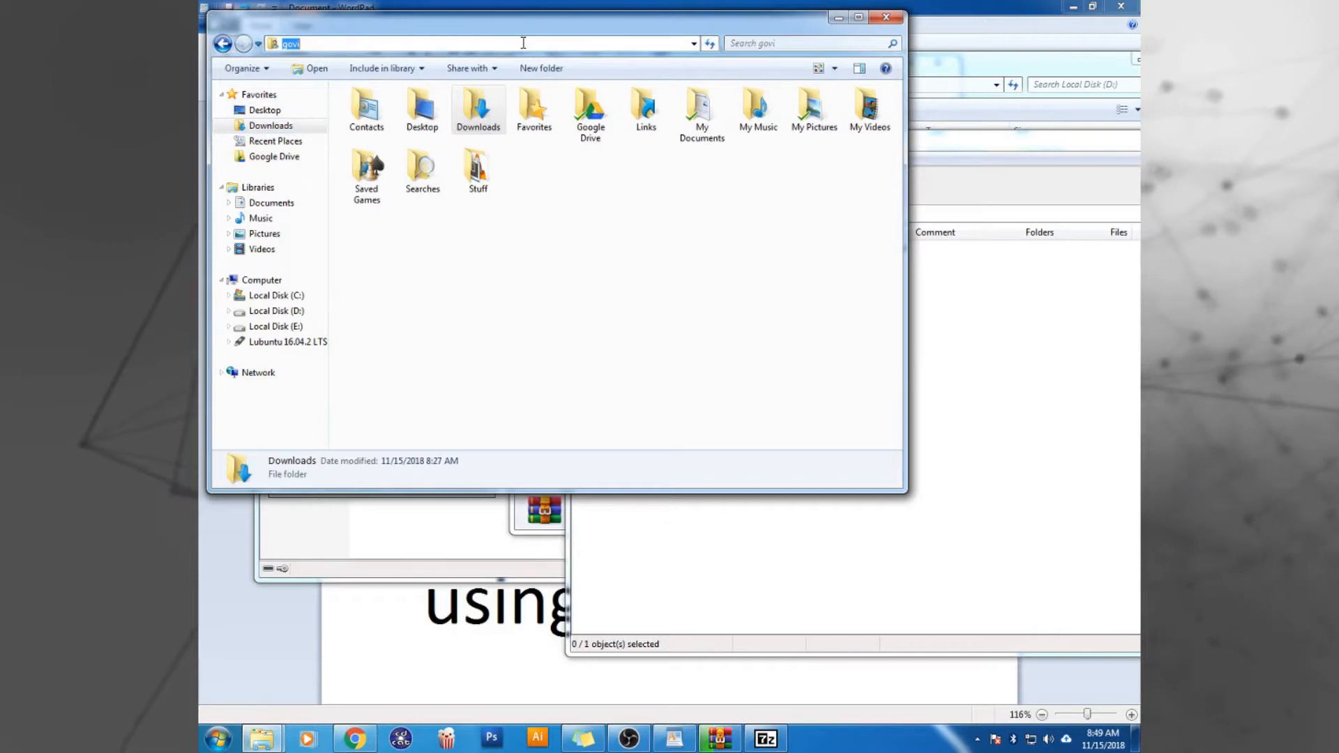
click(964, 311)
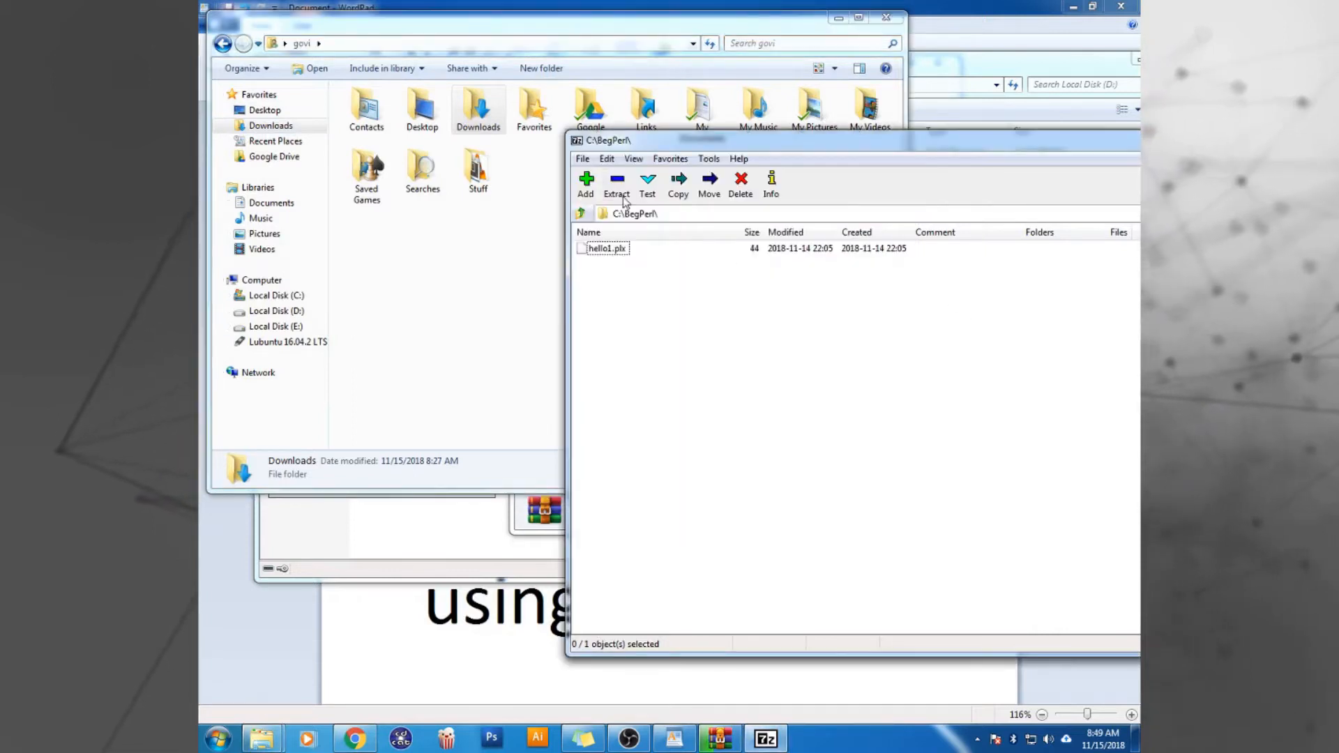
click(486, 162)
double_click(478, 108)
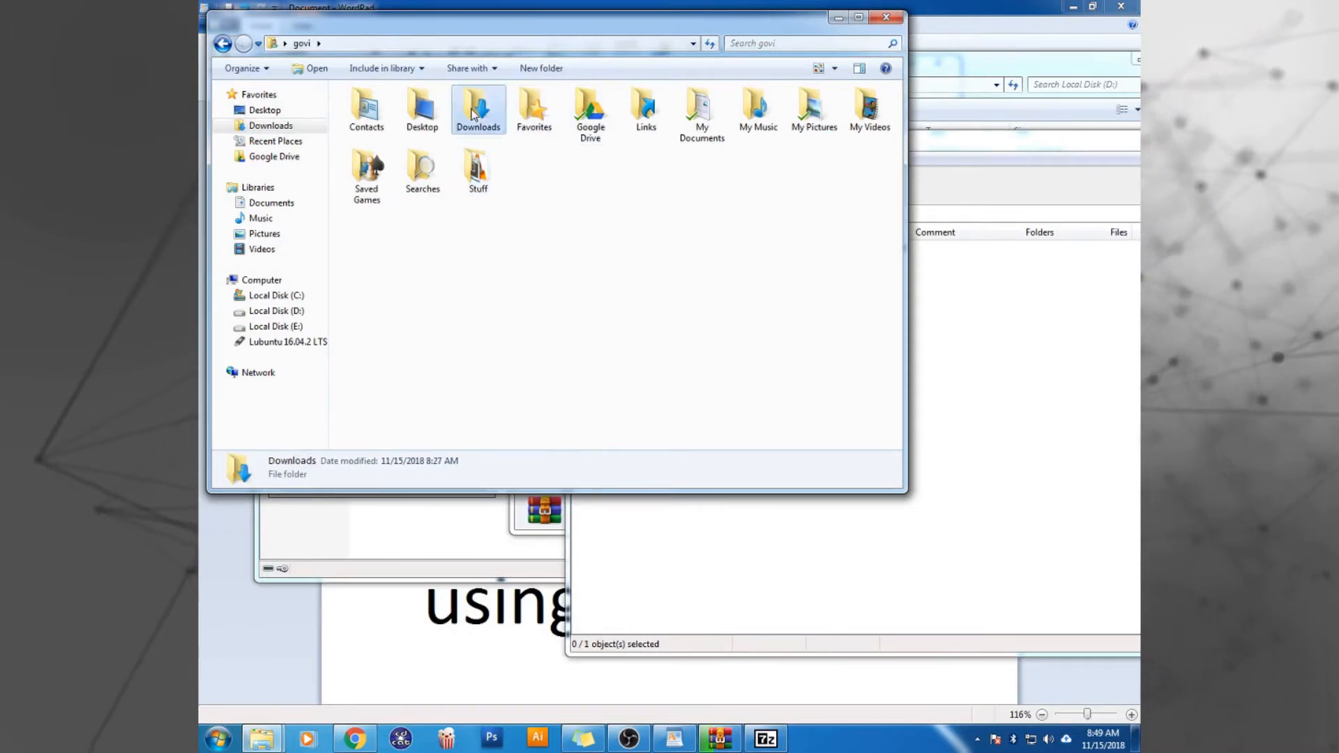
click(489, 44)
key(ctrl+c)
key(BackSpace)
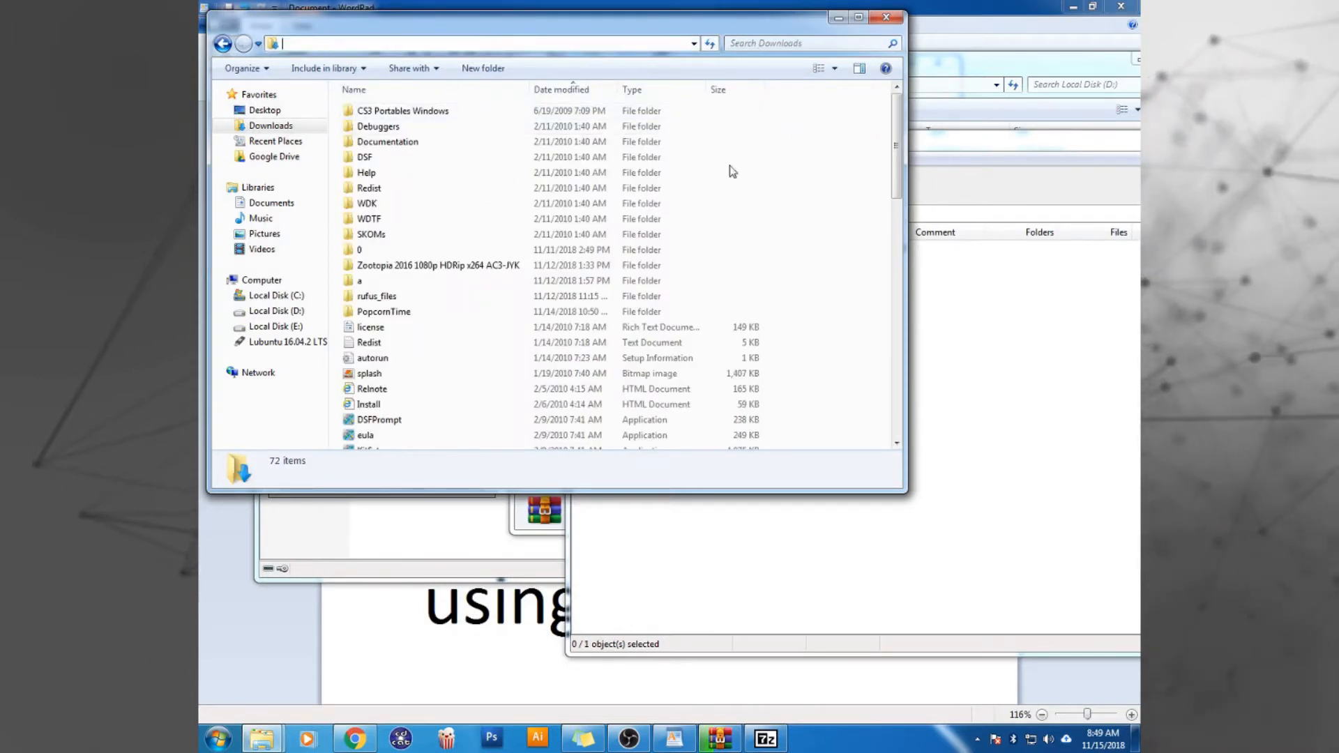
click(222, 43)
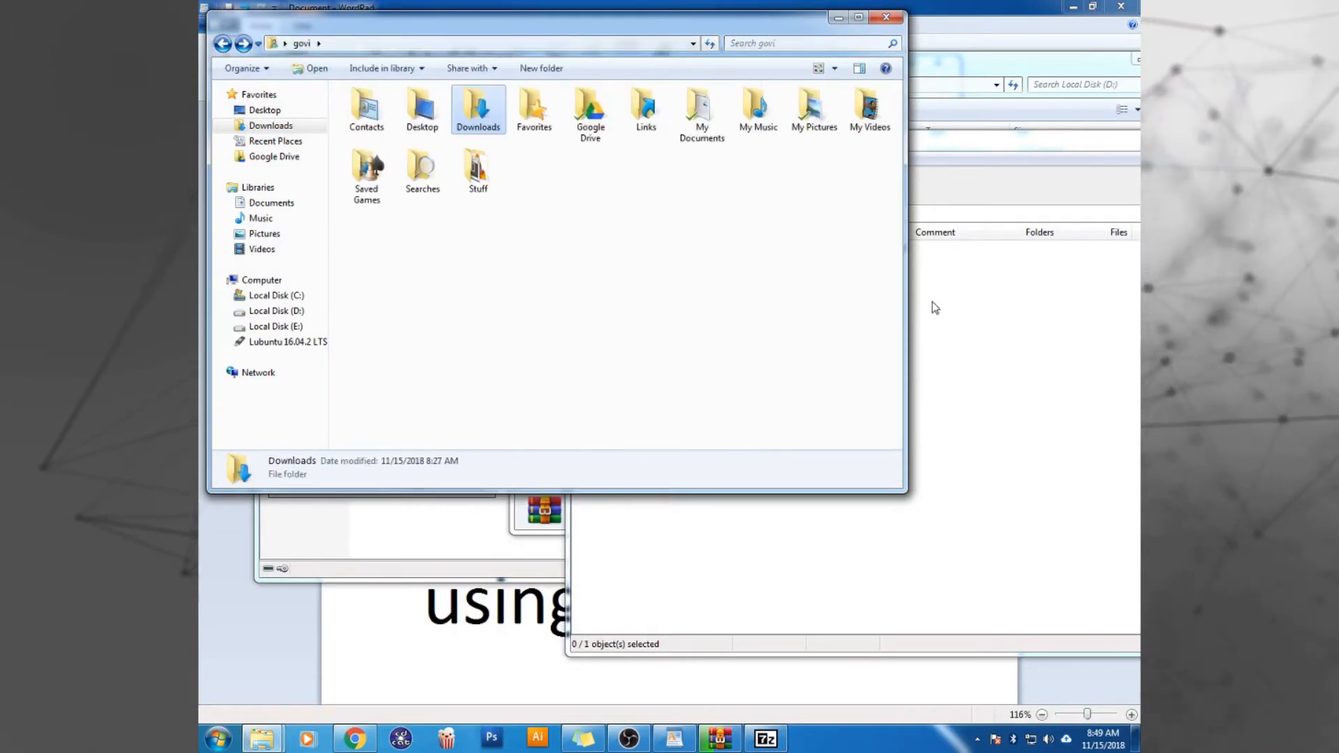
Go to the copied Downloads path in the 7-Zip File Manager
click(933, 302)
click(807, 216)
key(ctrl+v)
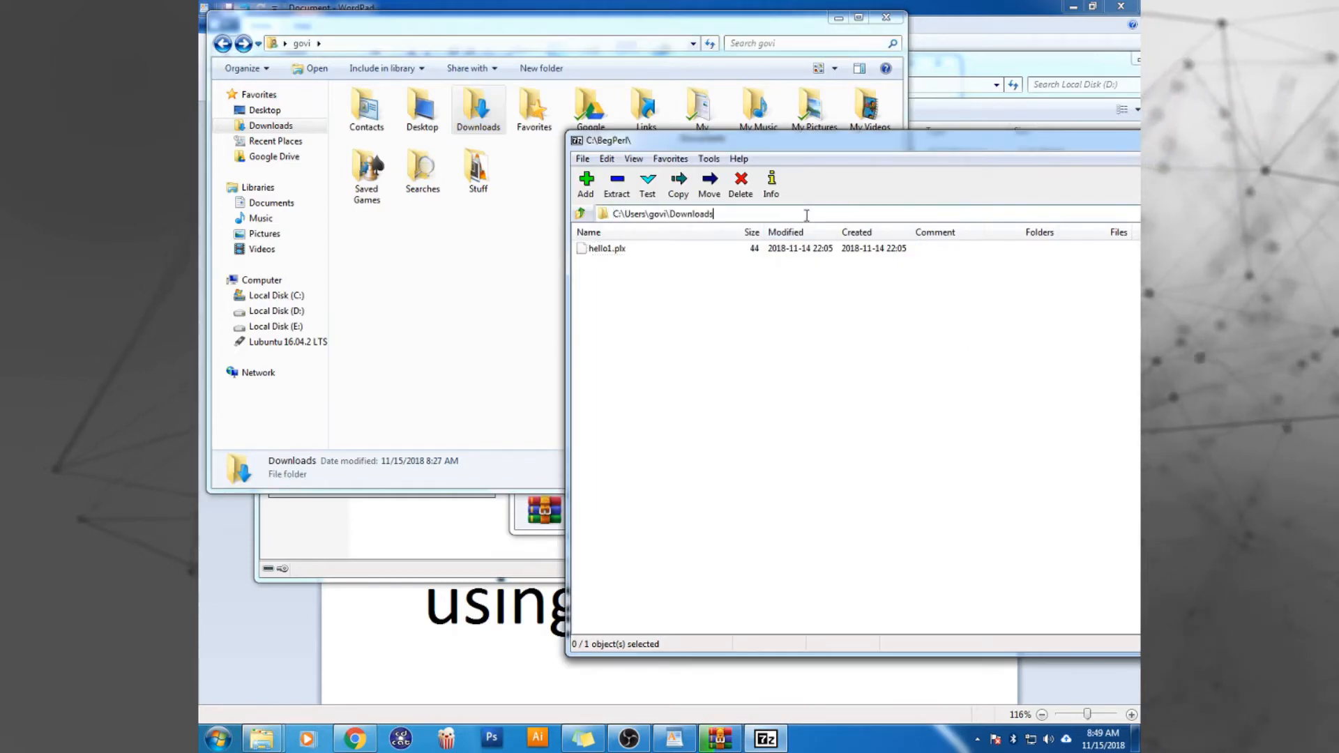
key(Return)
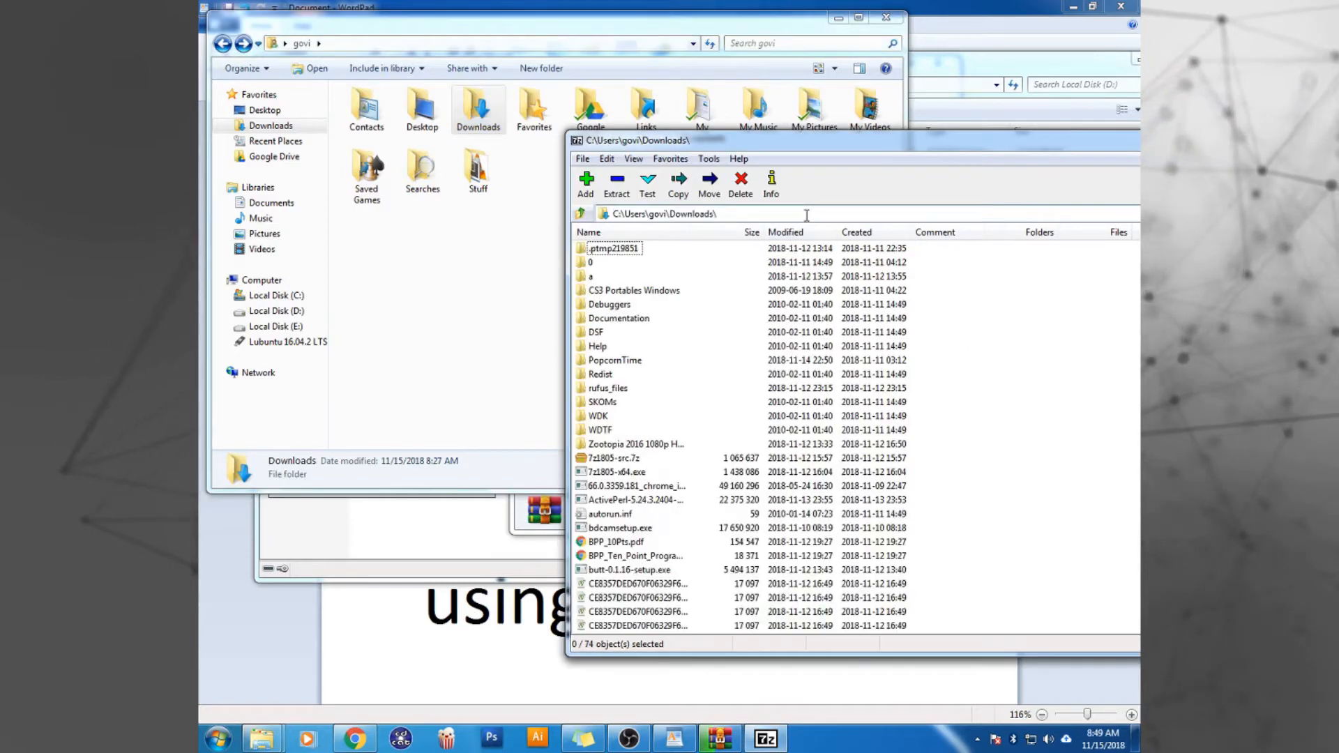
Shorten the 7-Zip path to the user's home folder, the parent of Downloads, and open it
click(764, 215)
click(760, 216)
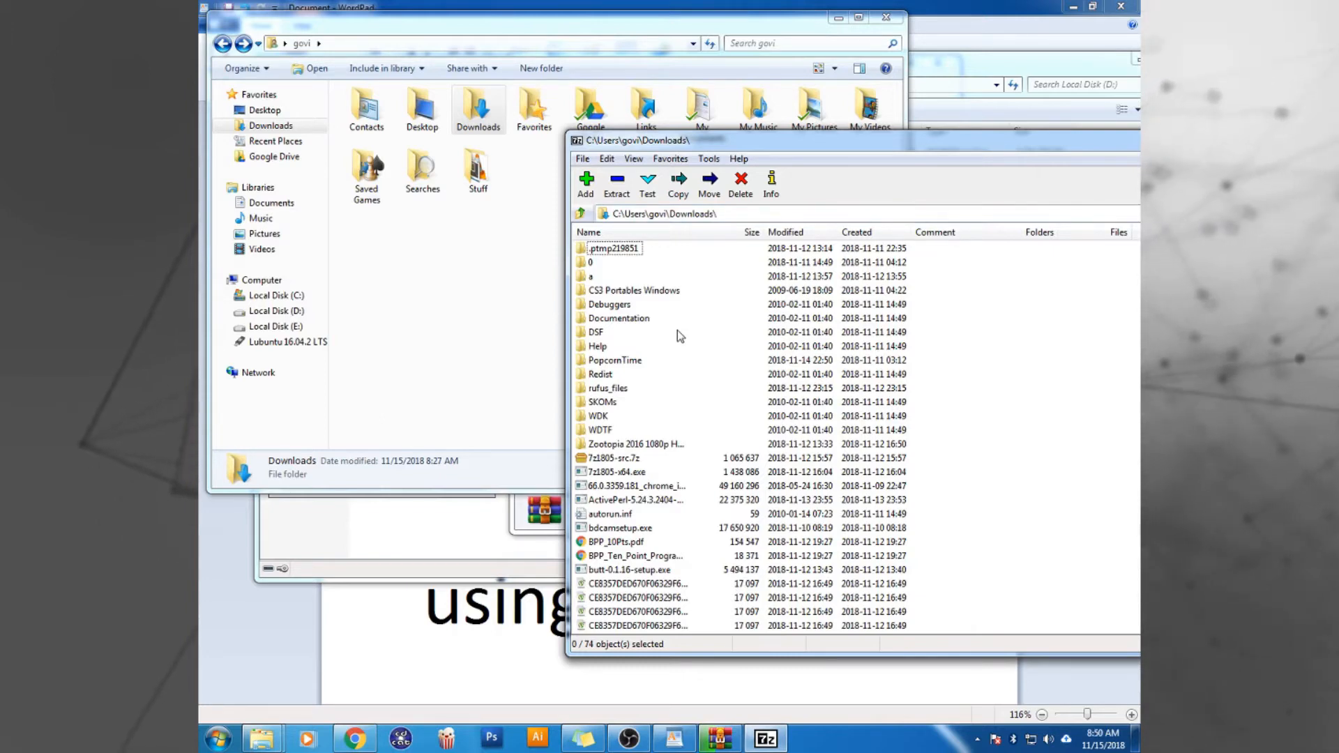
click(755, 216)
click(764, 216)
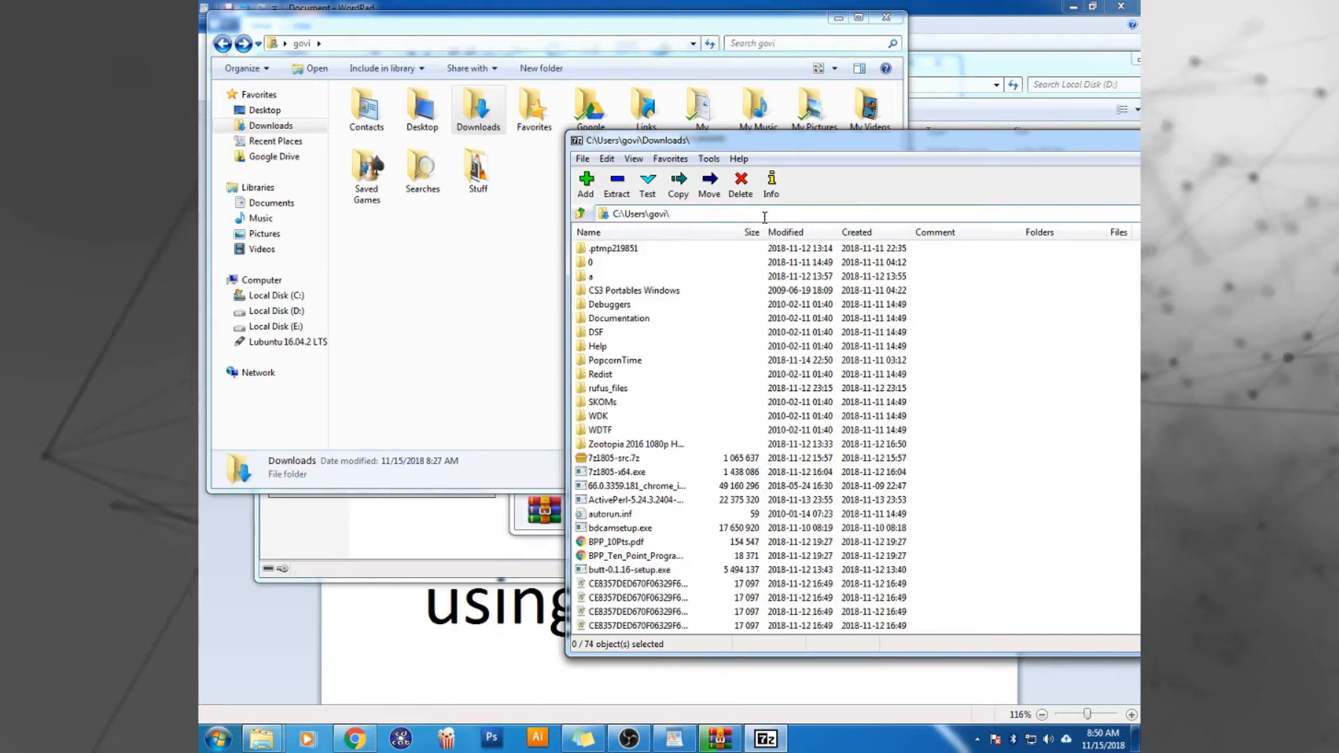
key(Return)
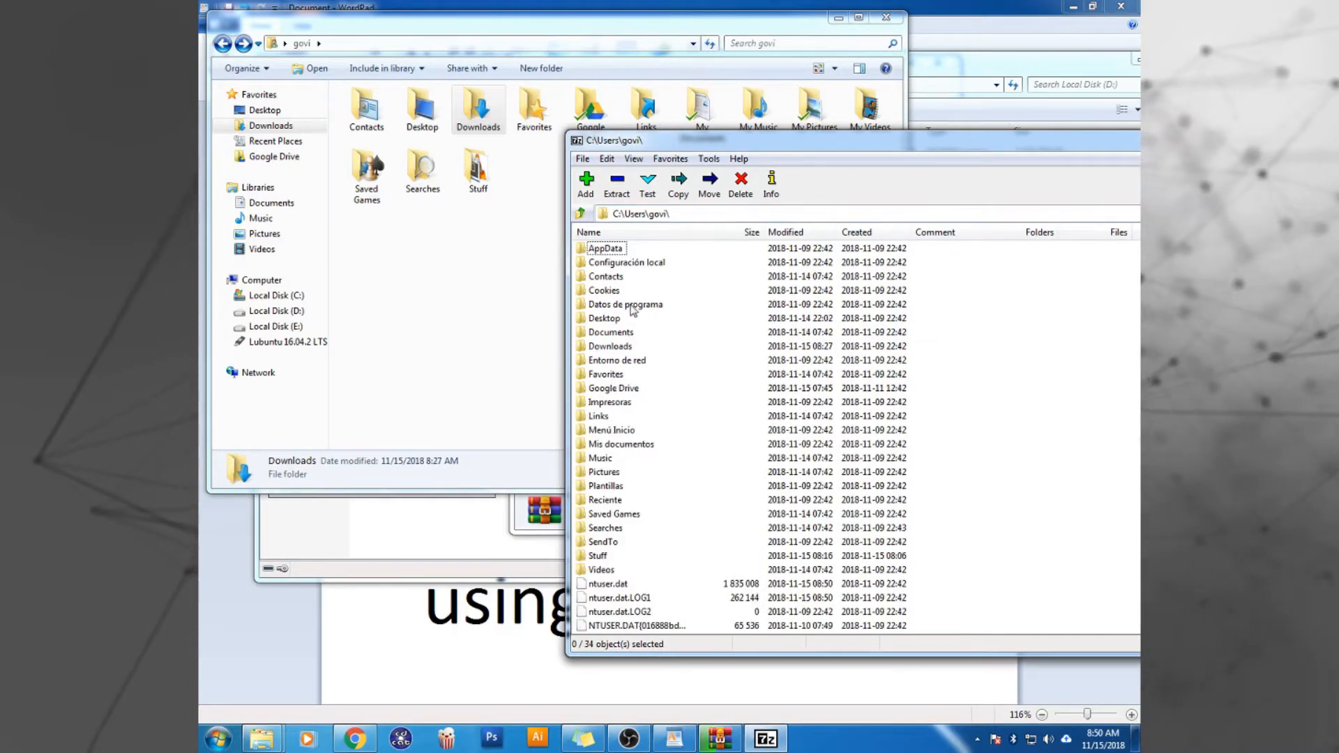
Start adding the Downloads folder to a 7-Zip archive, and move the archive settings dialog clear of the WinRAR progress window
click(618, 347)
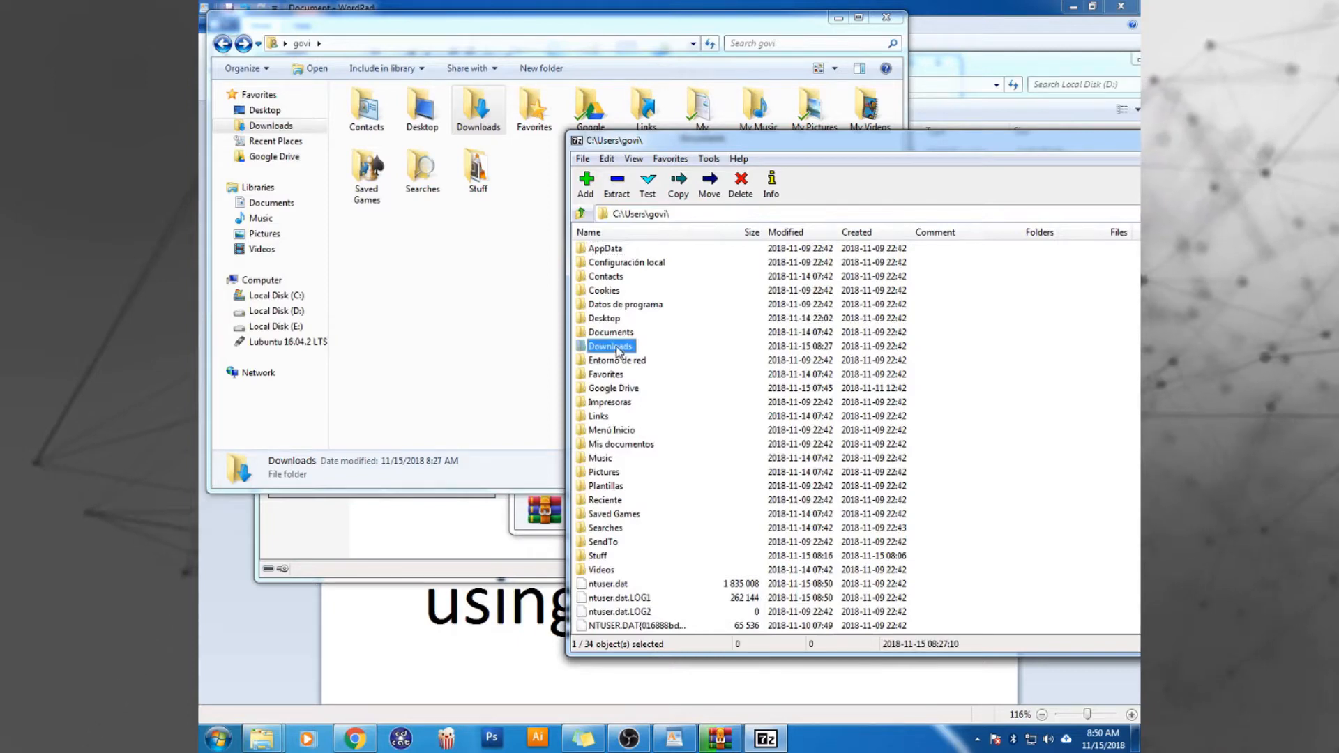
click(590, 194)
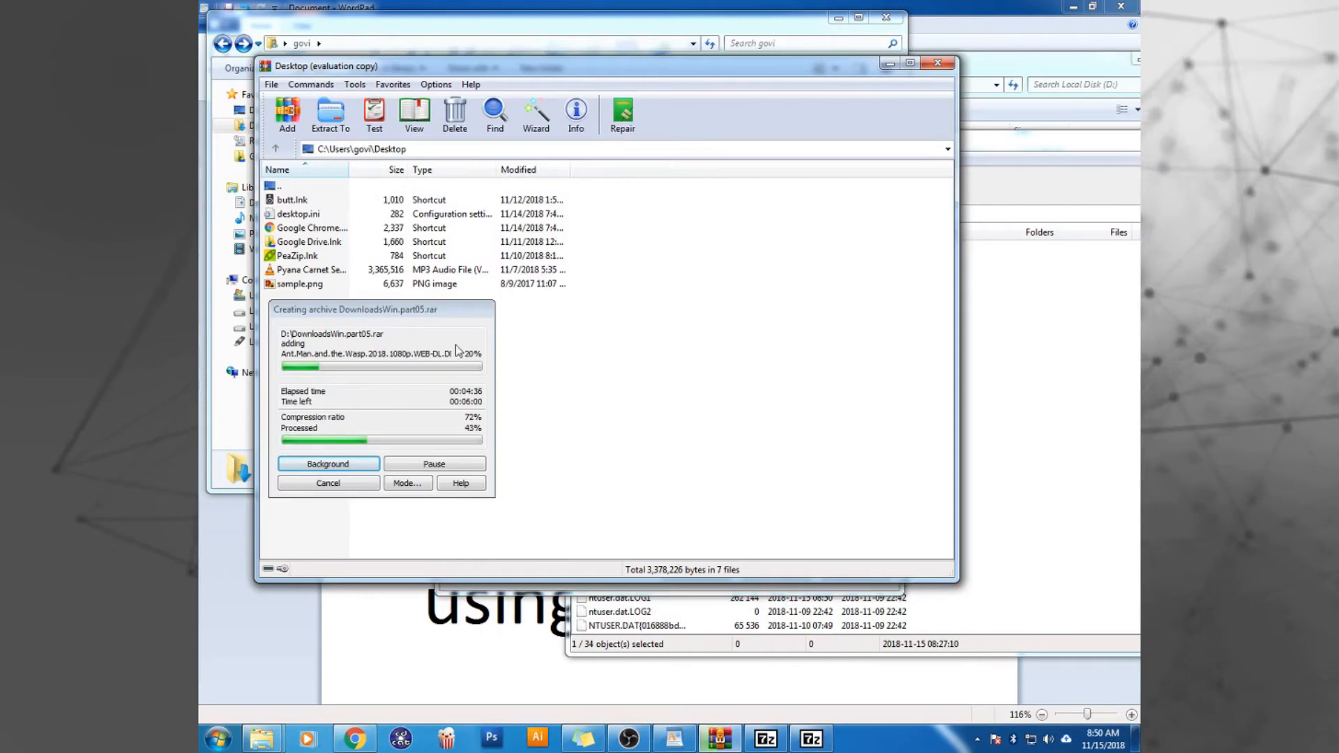
key(alt+Tab)
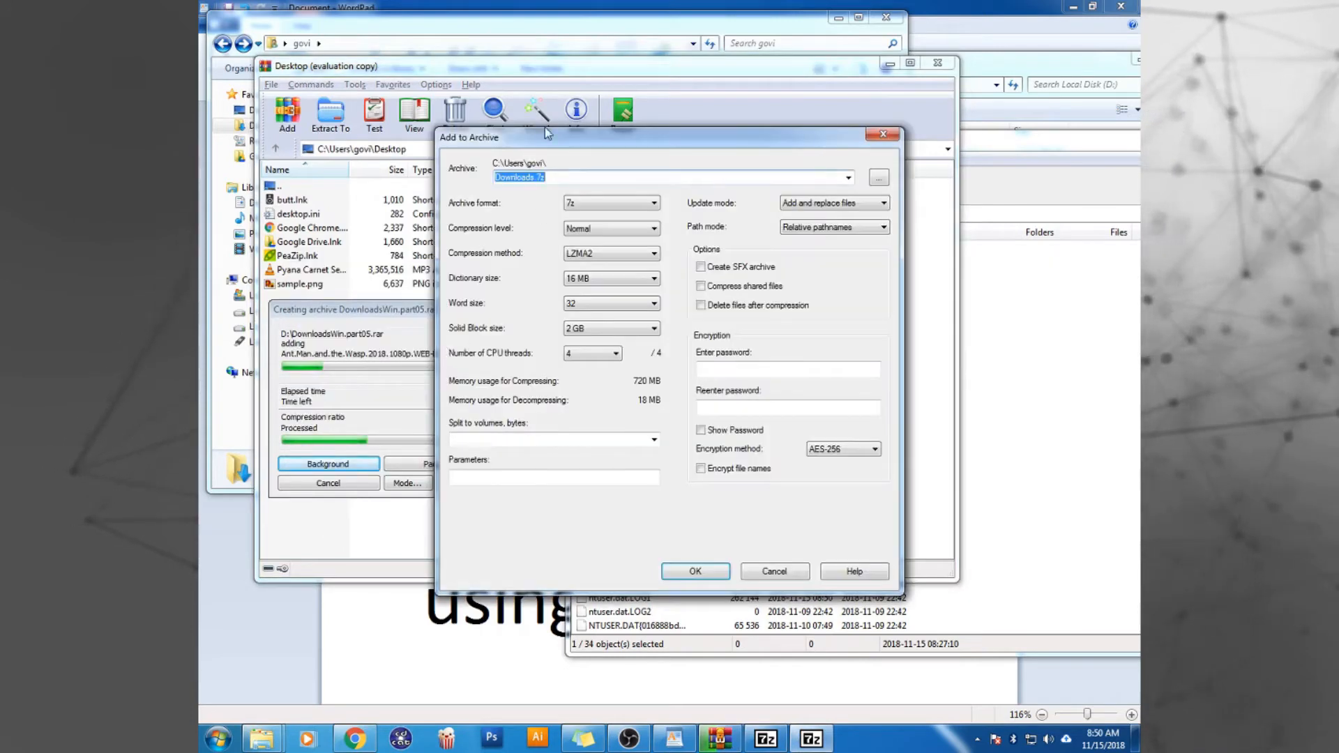
drag(548, 132, 631, 122)
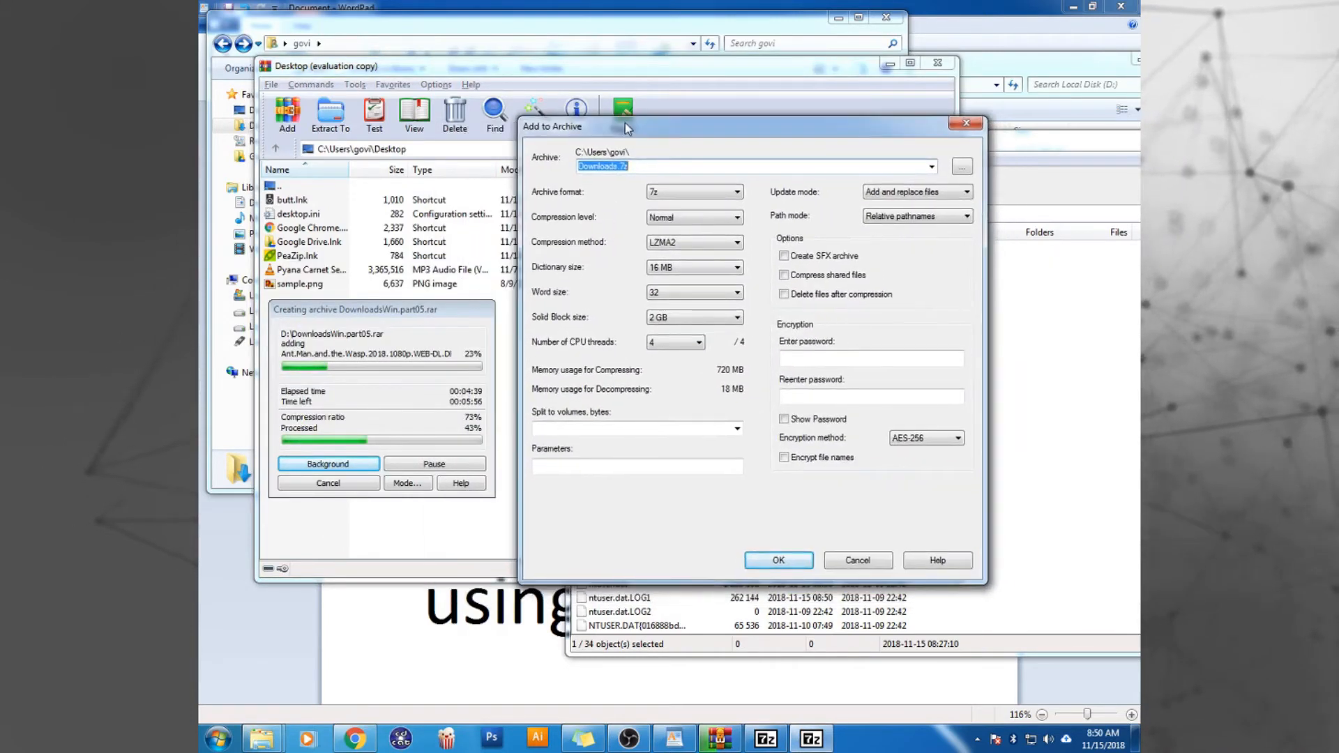
Try the zip, tar and wim archive formats in turn, and set the format back to 7z
click(736, 193)
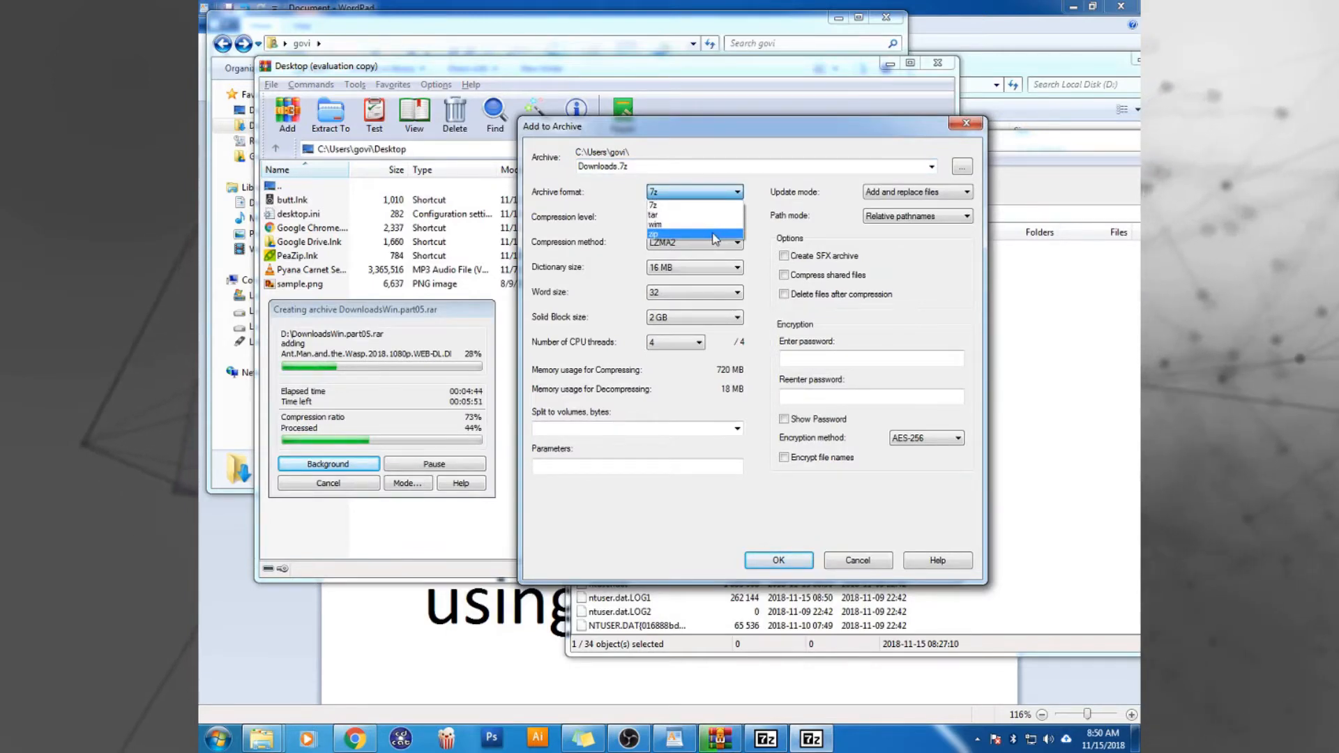
click(715, 234)
click(716, 195)
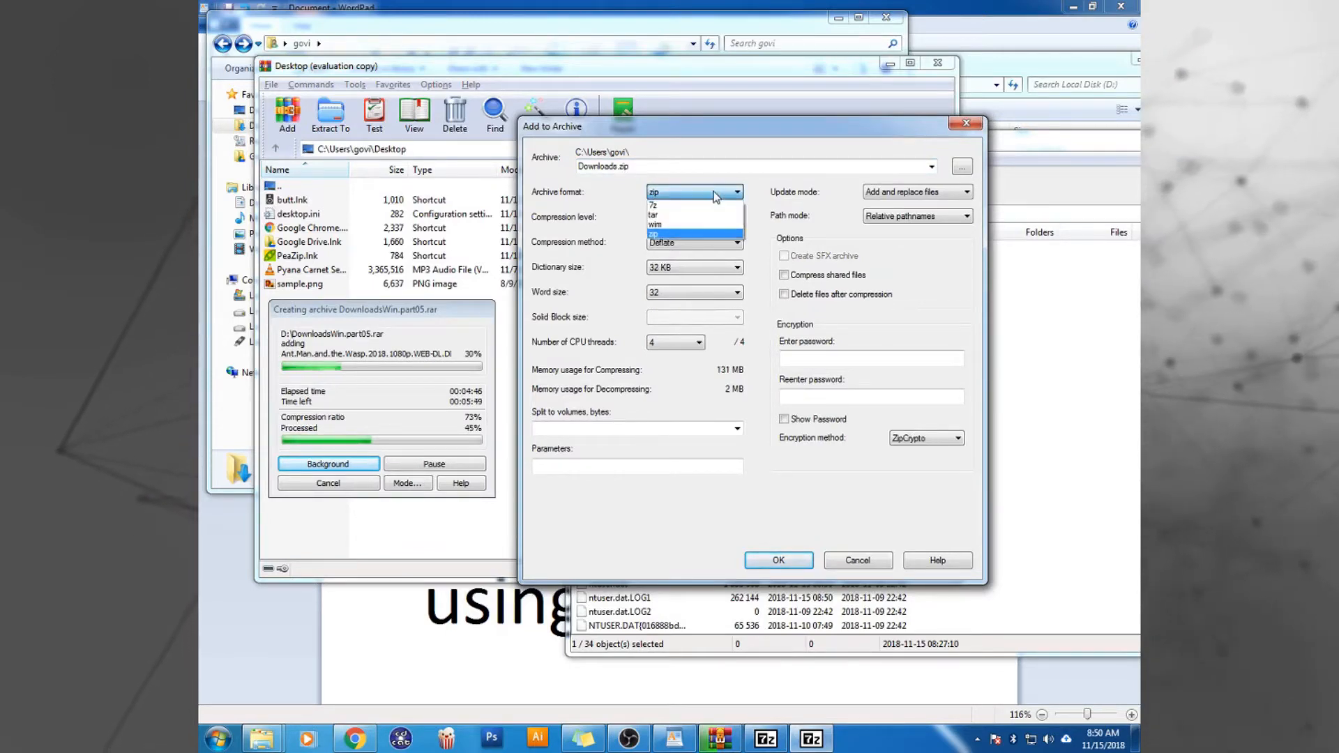
click(704, 216)
click(703, 192)
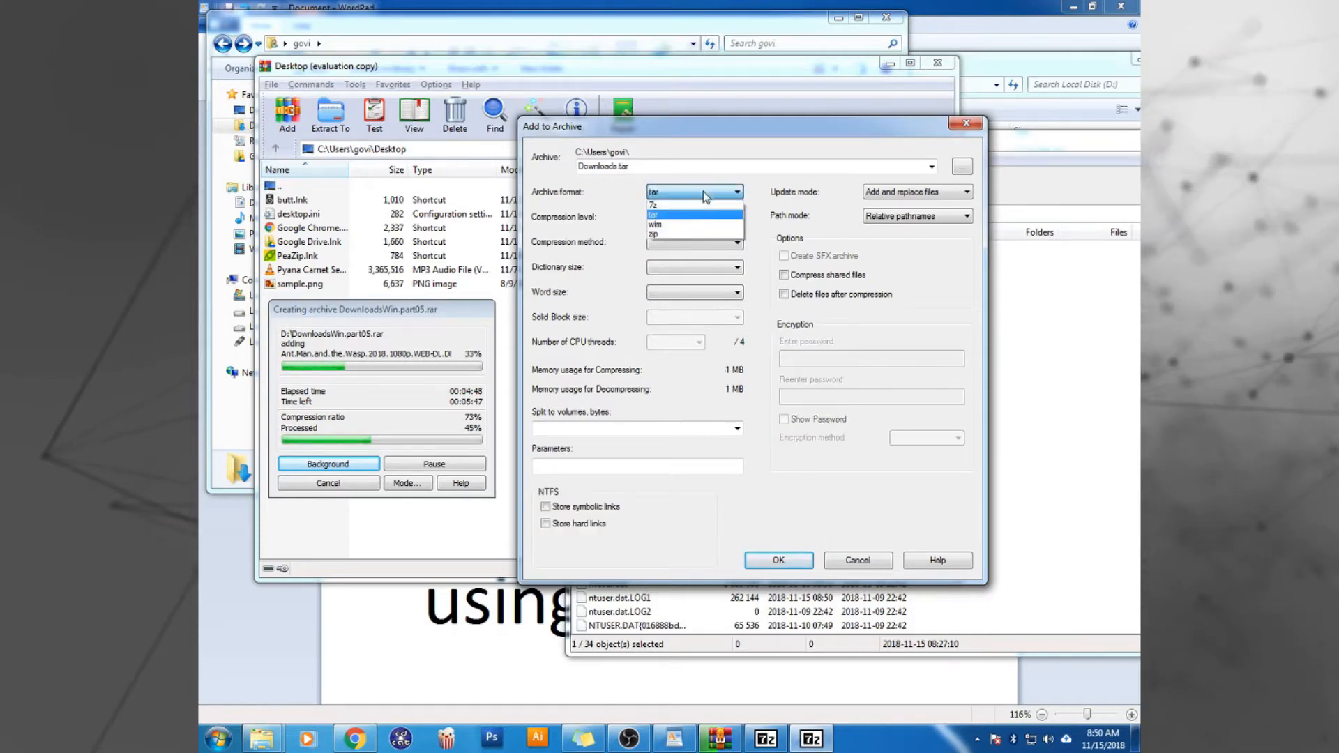
click(698, 226)
click(694, 192)
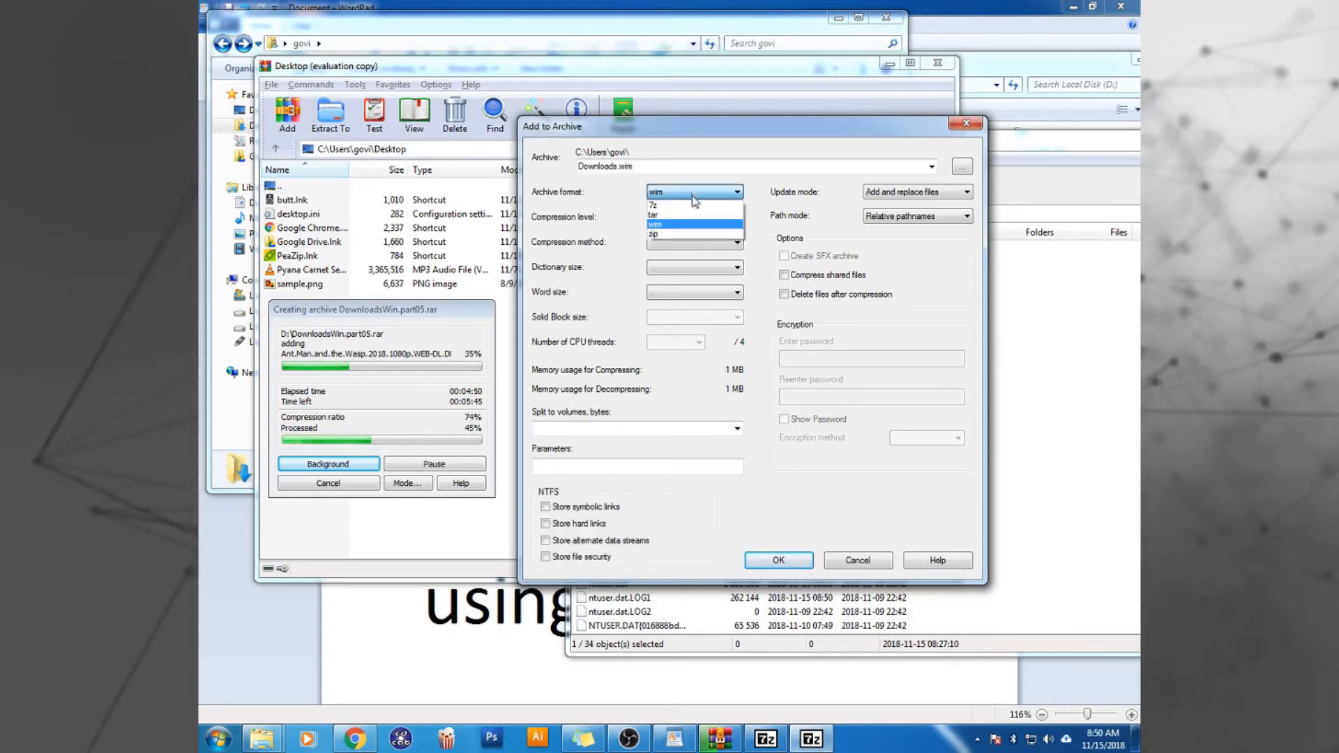
click(689, 204)
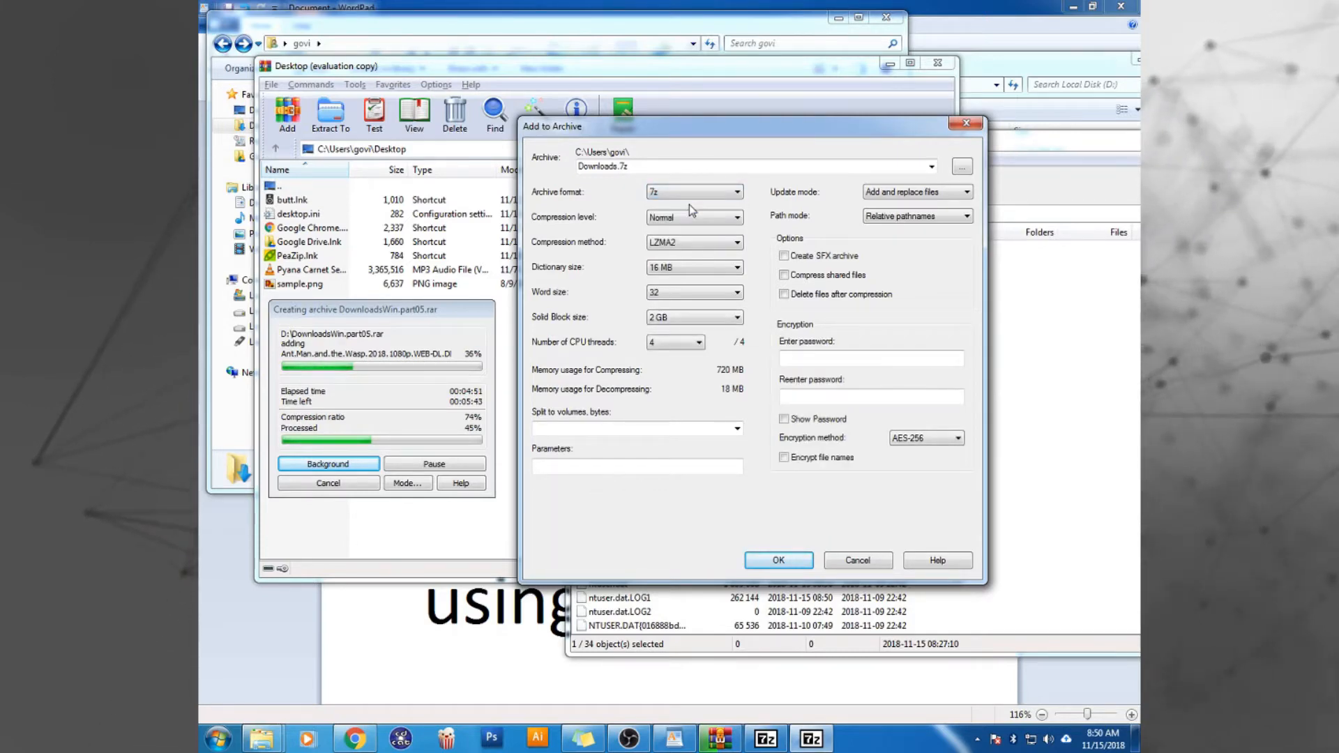
Choose the 4480M - DVD split volume size and edit it to 3480M - DVD
click(737, 428)
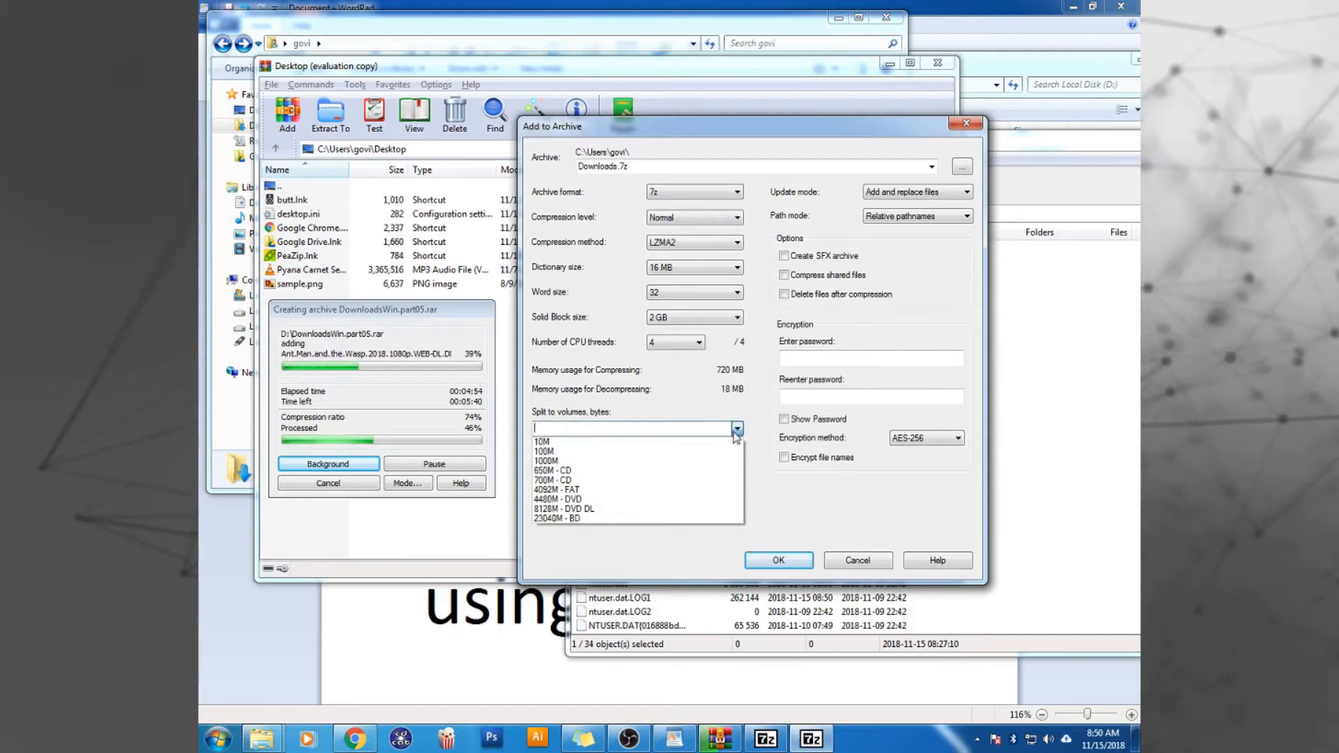
click(692, 500)
click(601, 426)
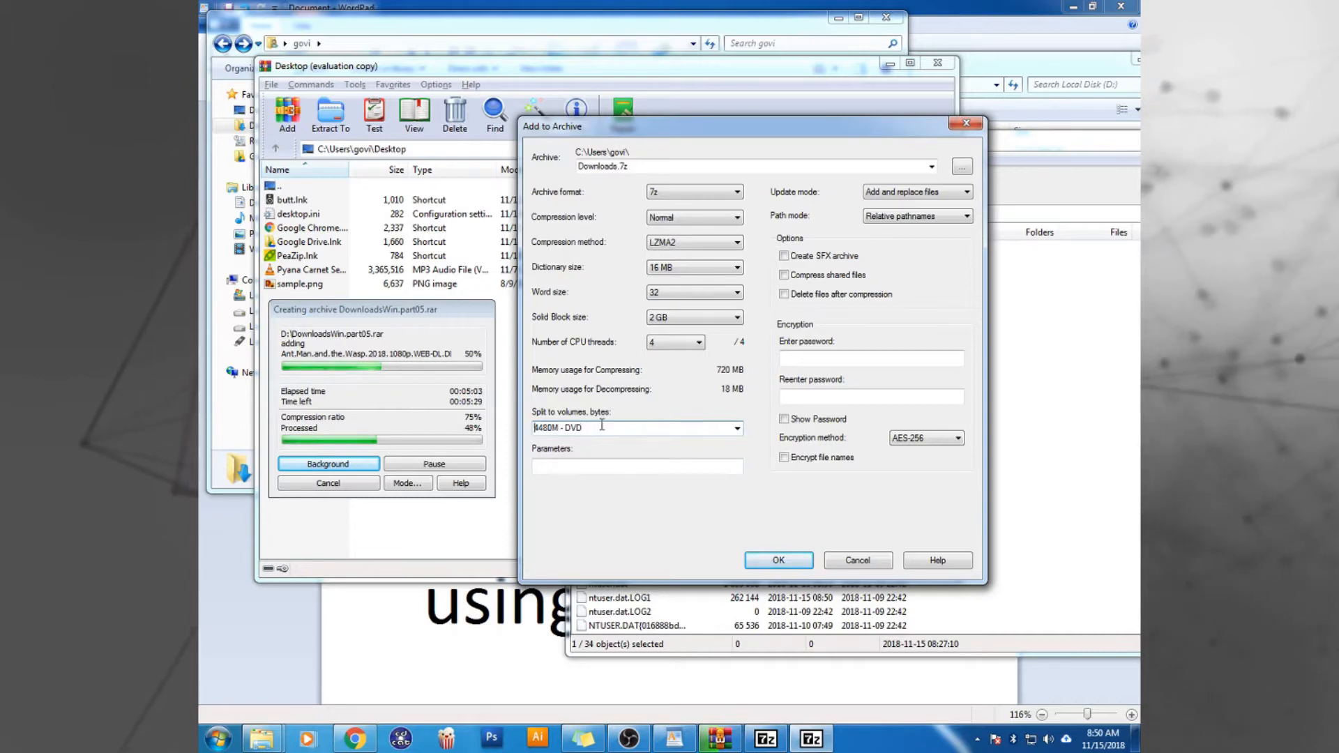
text(3)
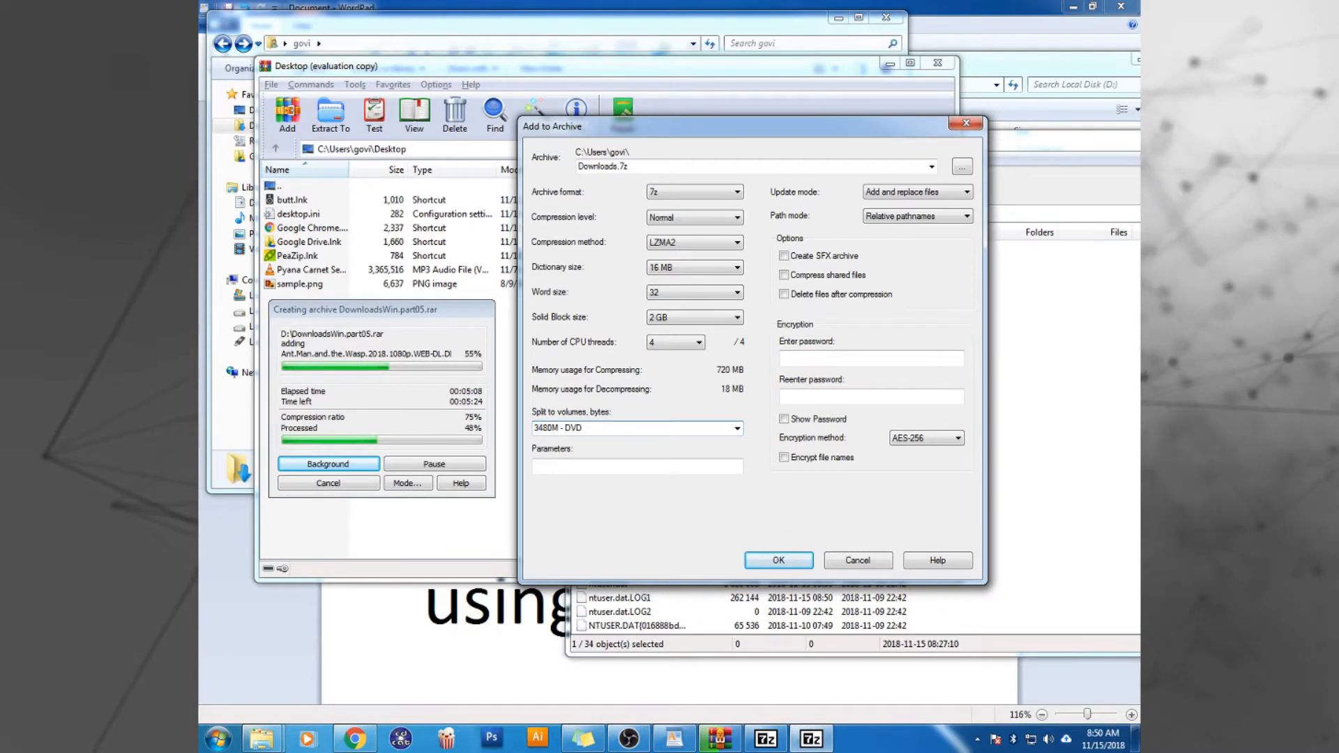
Check the available encryption methods, keep AES-256, and enable encryption of file names
click(928, 442)
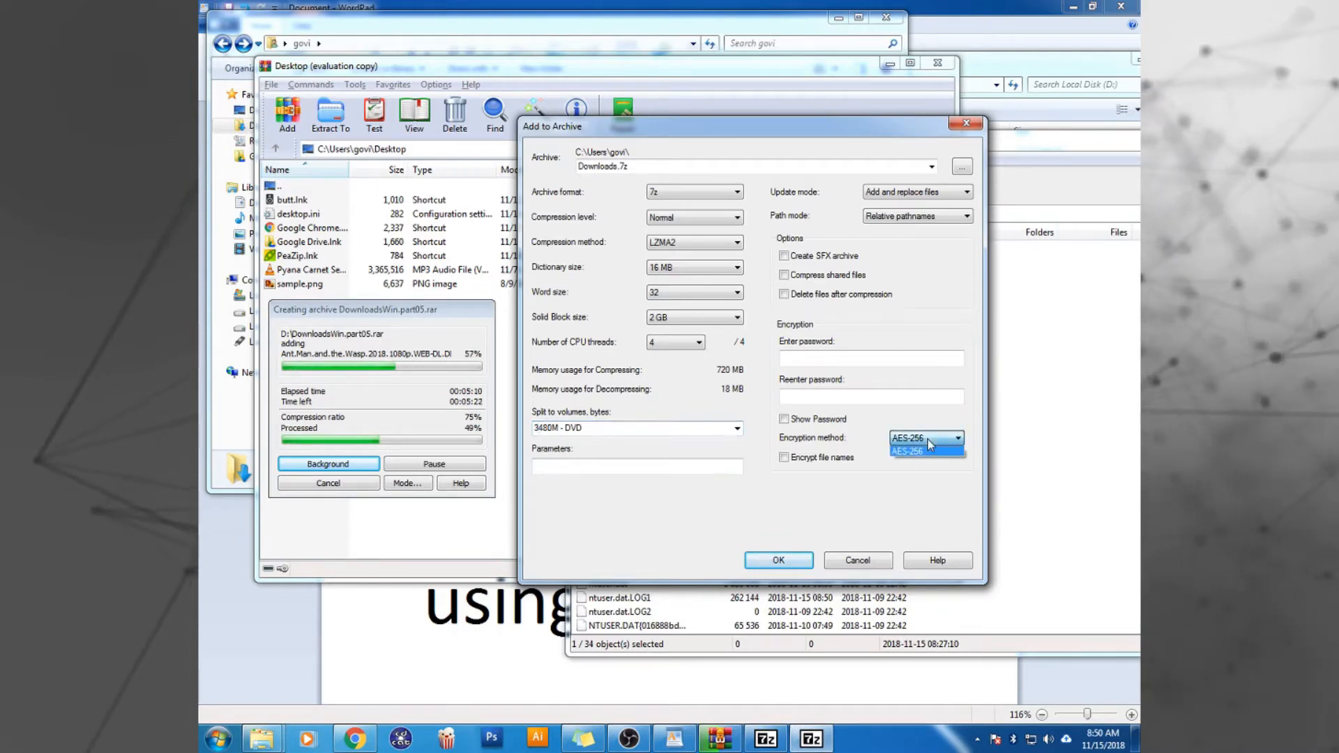
click(929, 443)
click(845, 459)
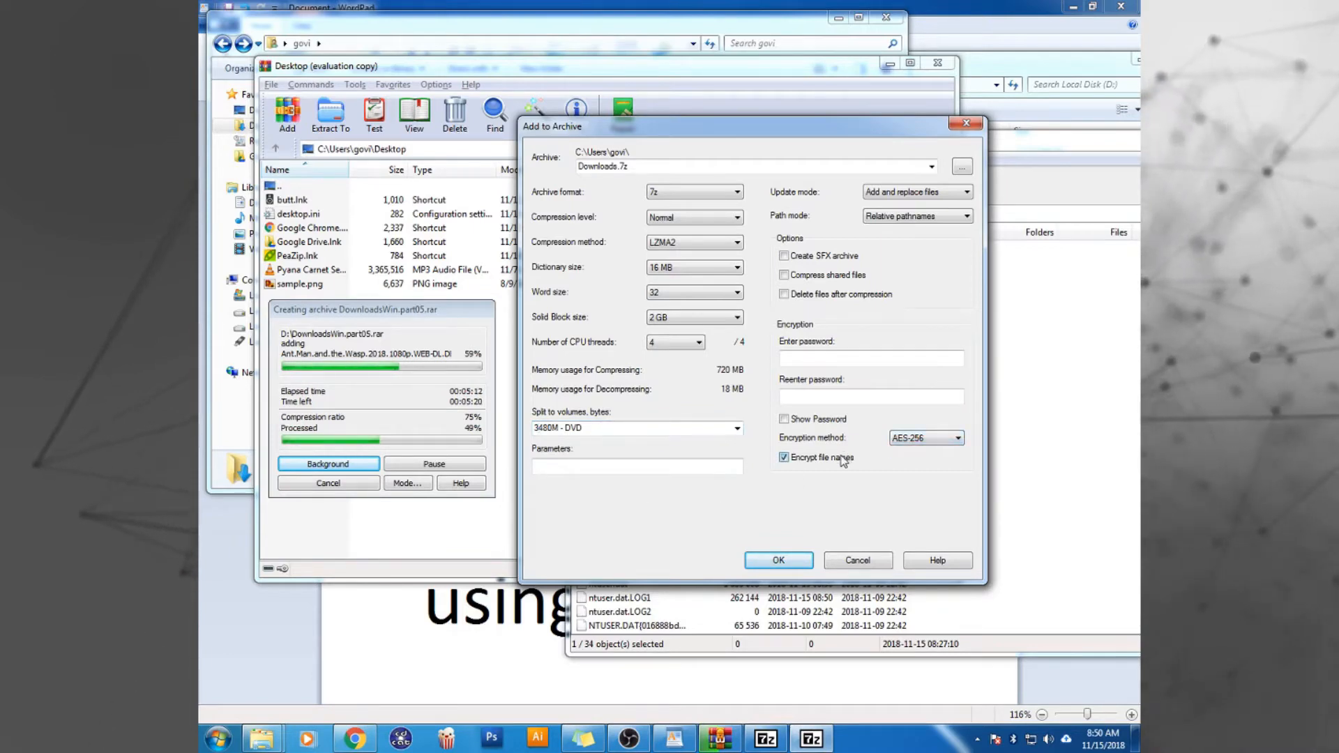
Turn off encryption of file names and leave the archive password blank
click(844, 459)
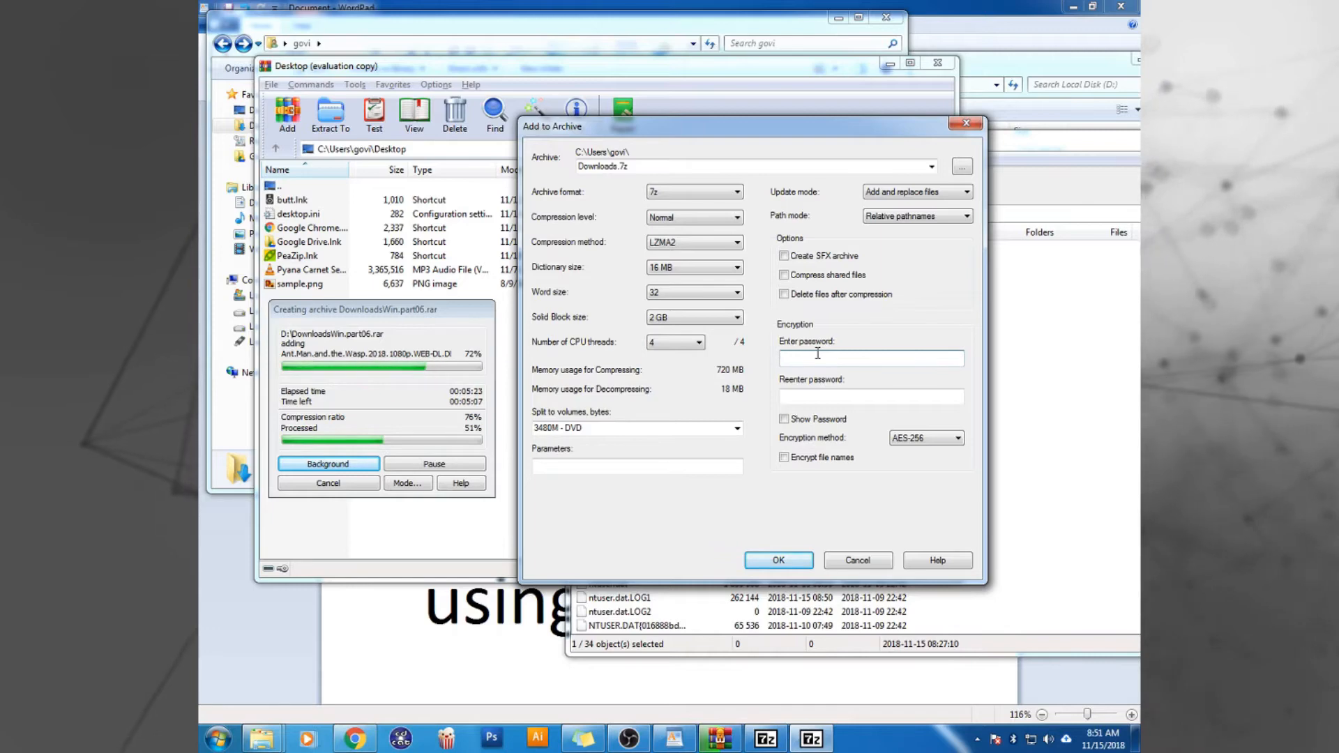
click(818, 354)
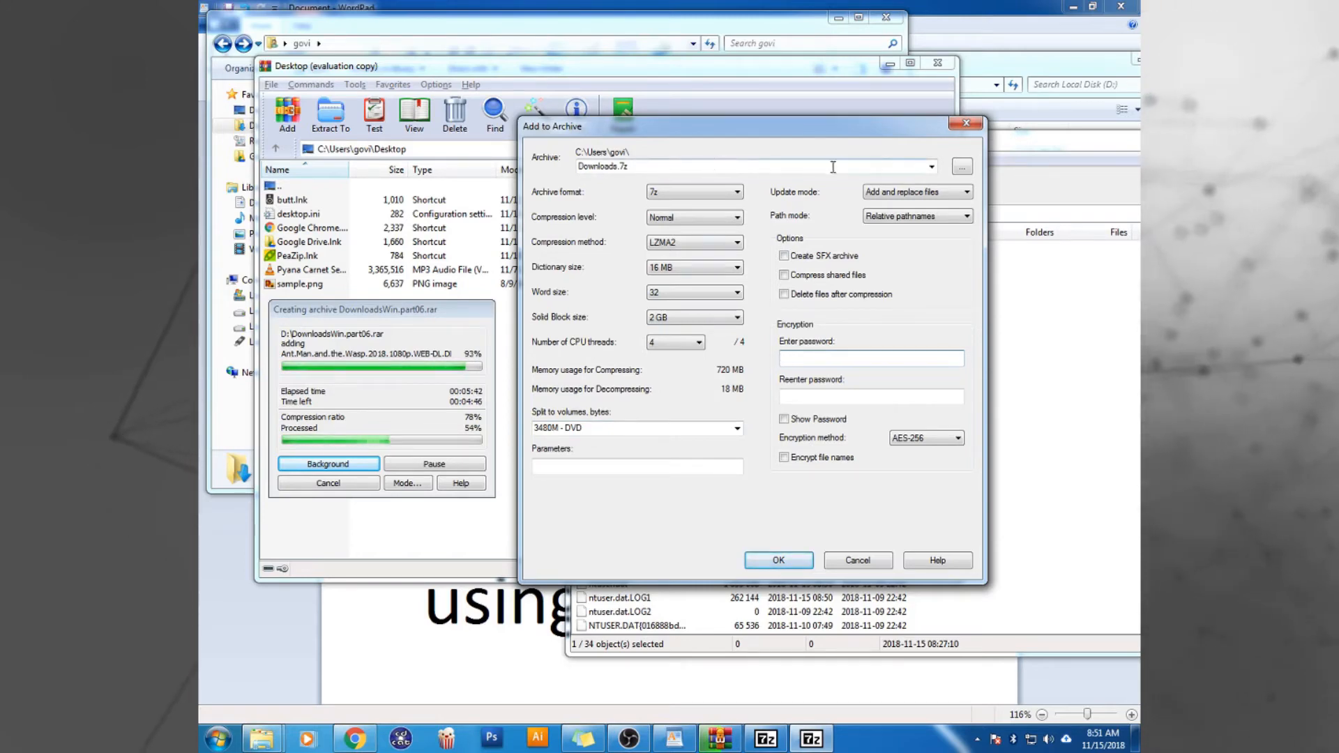
Set the archive destination to DownloadsSeven on Local Disk (E:) and start the compression
click(962, 167)
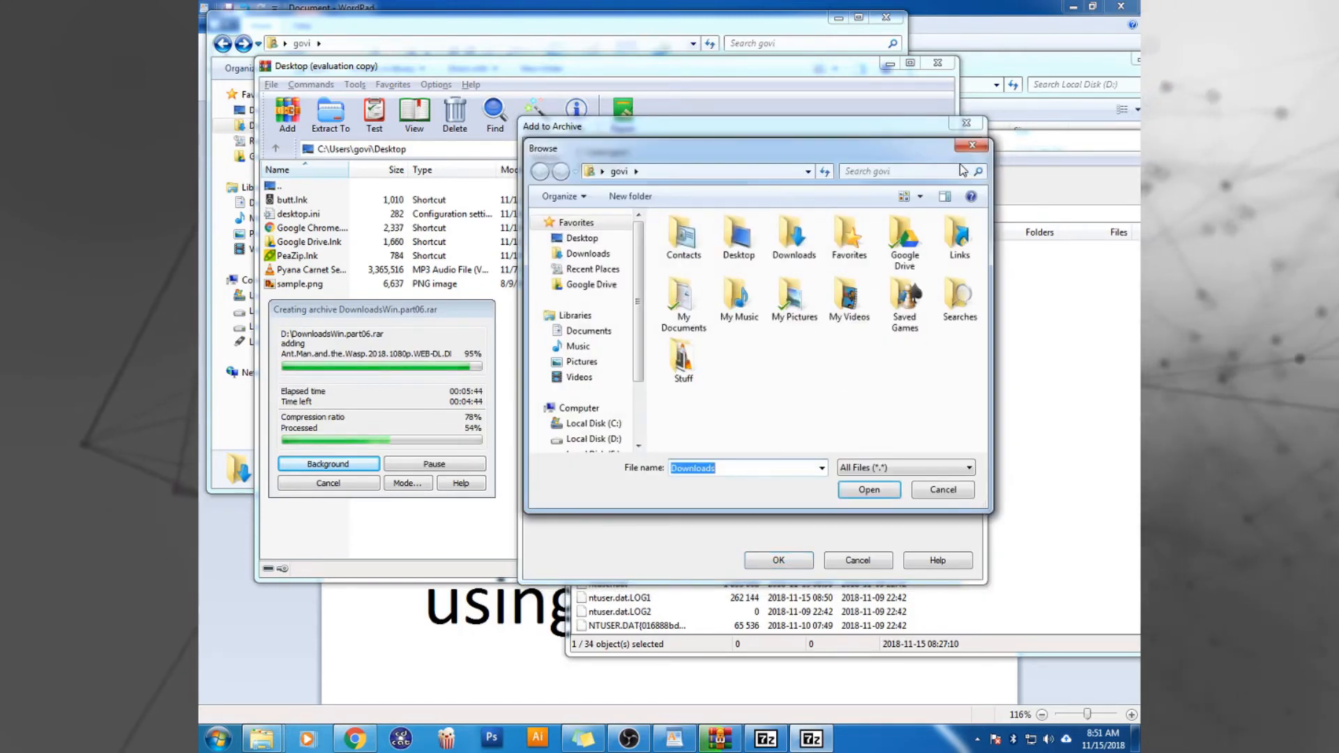
click(578, 410)
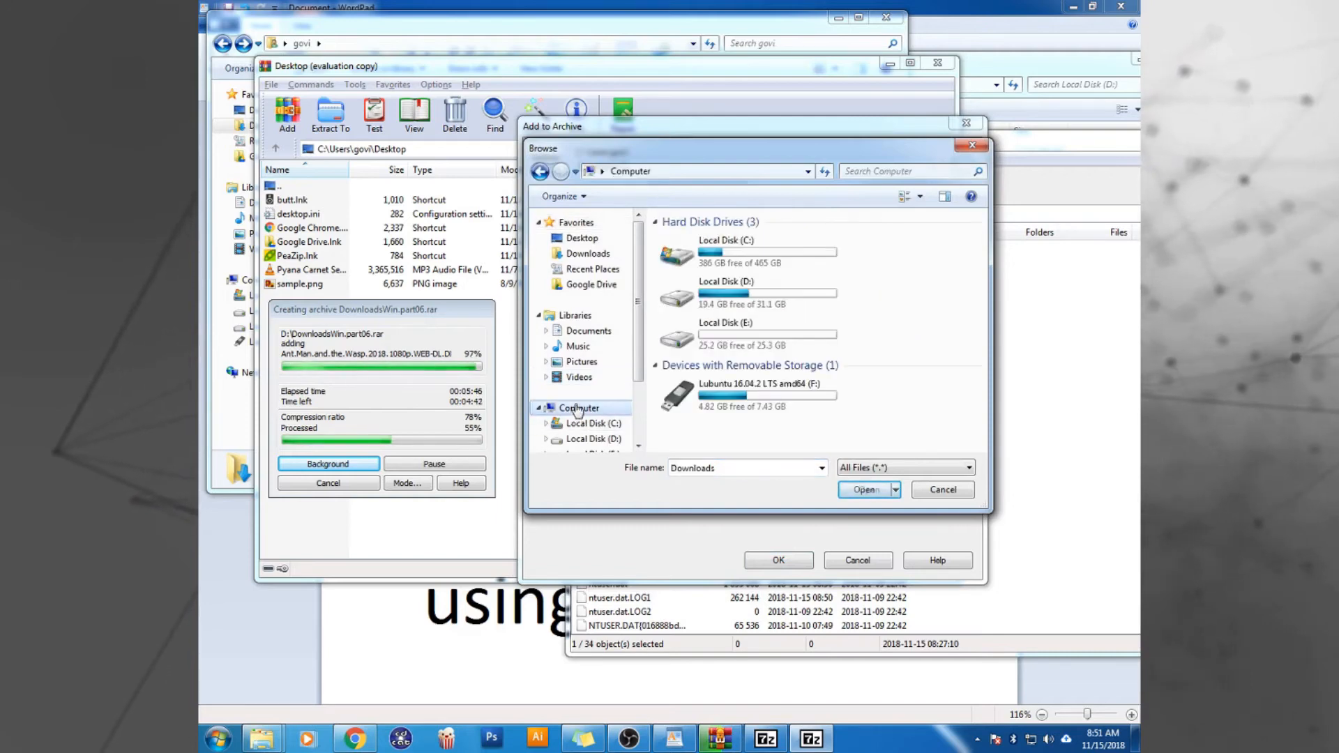
double_click(728, 339)
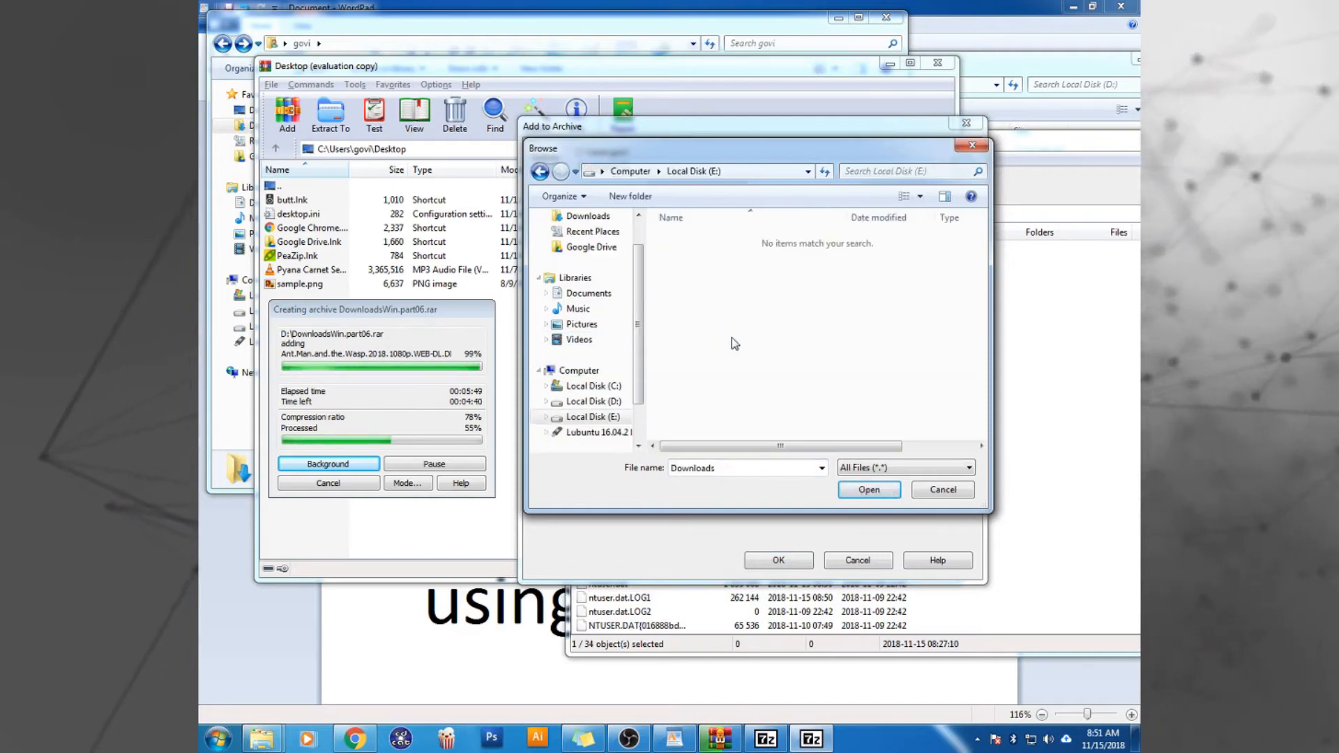
double_click(774, 471)
click(778, 472)
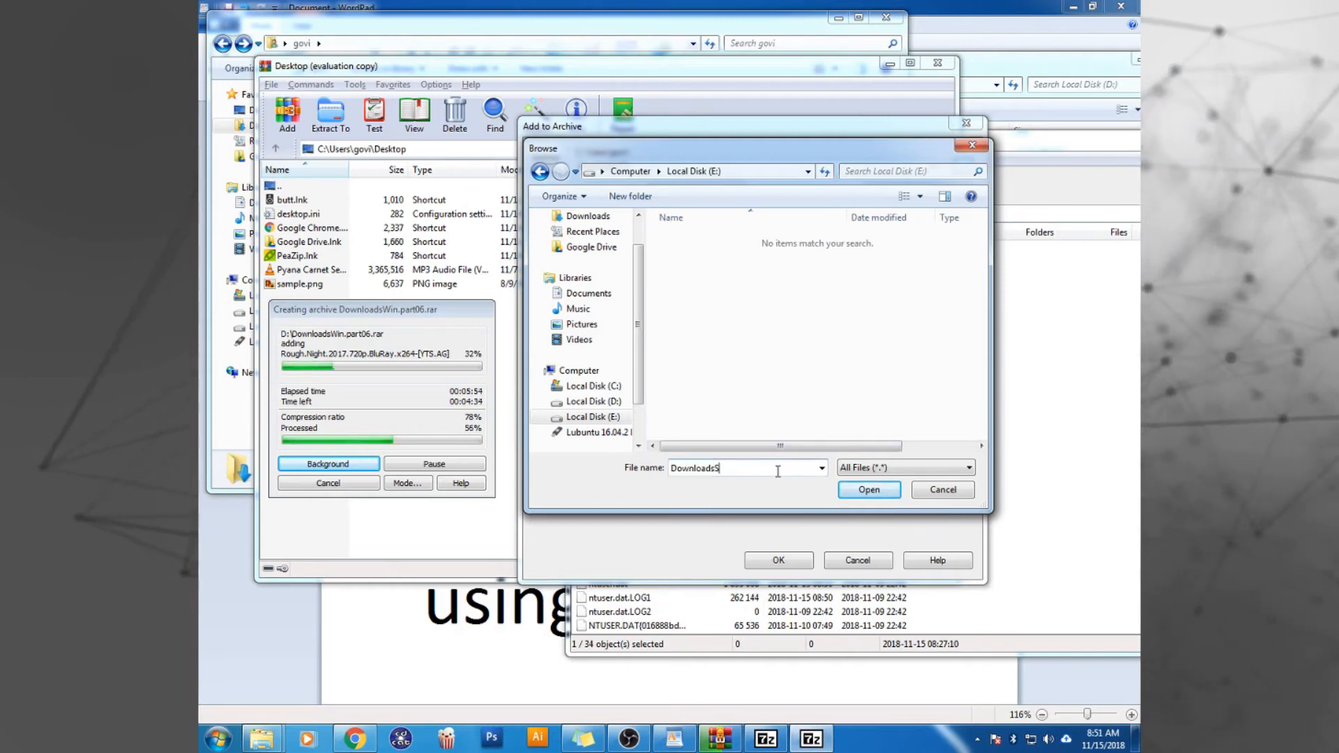
text(Seven)
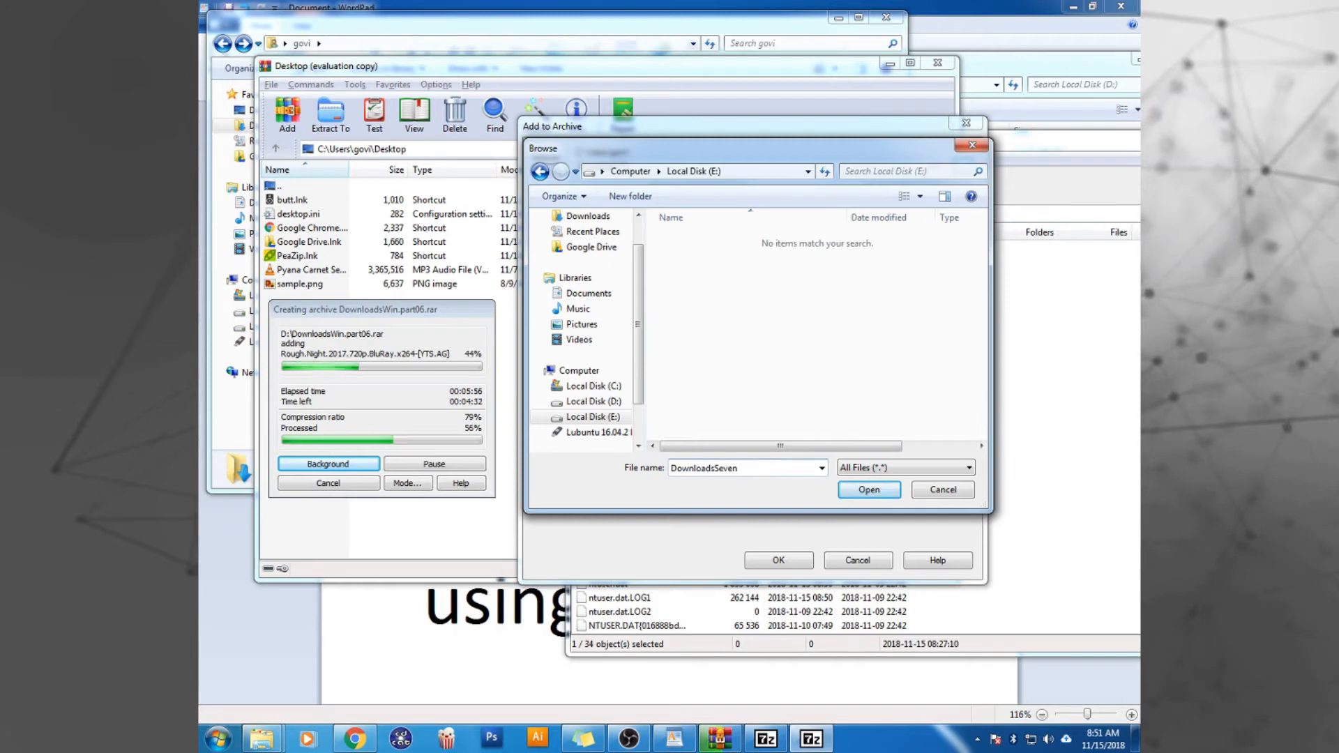
click(853, 492)
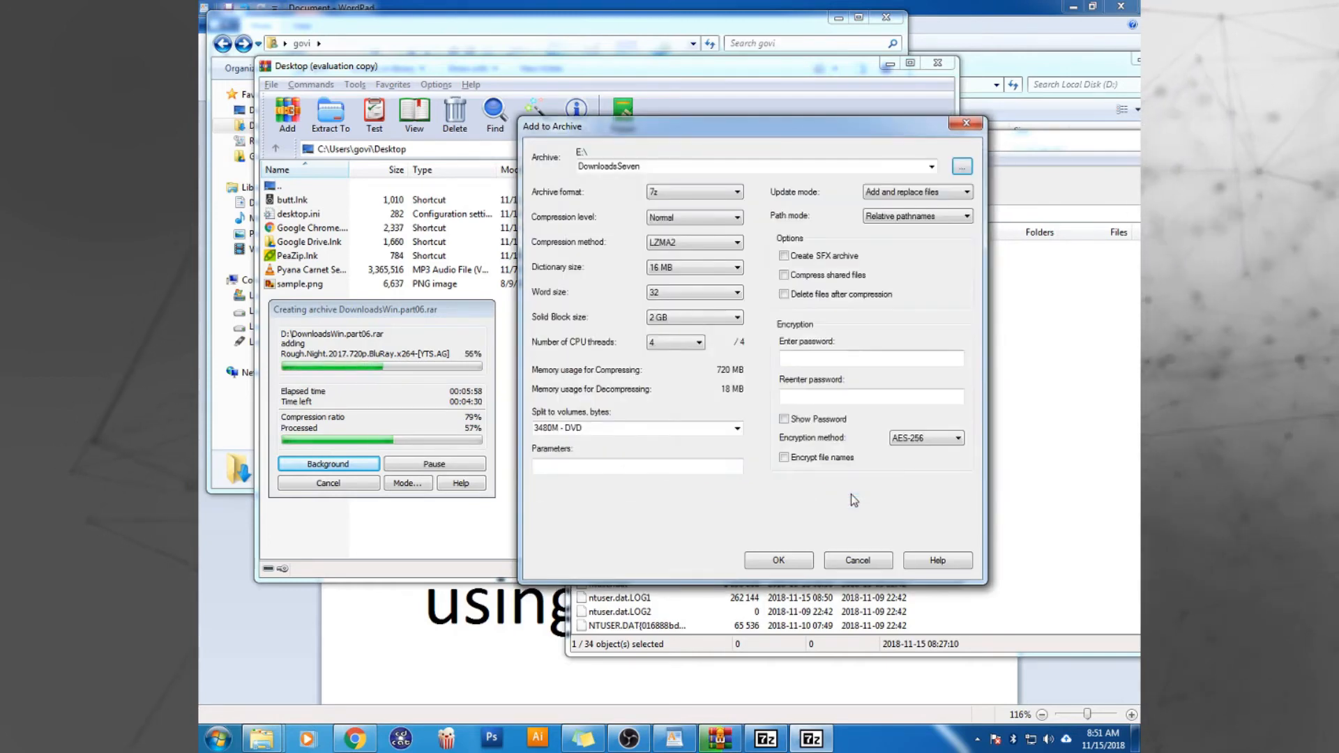
click(779, 561)
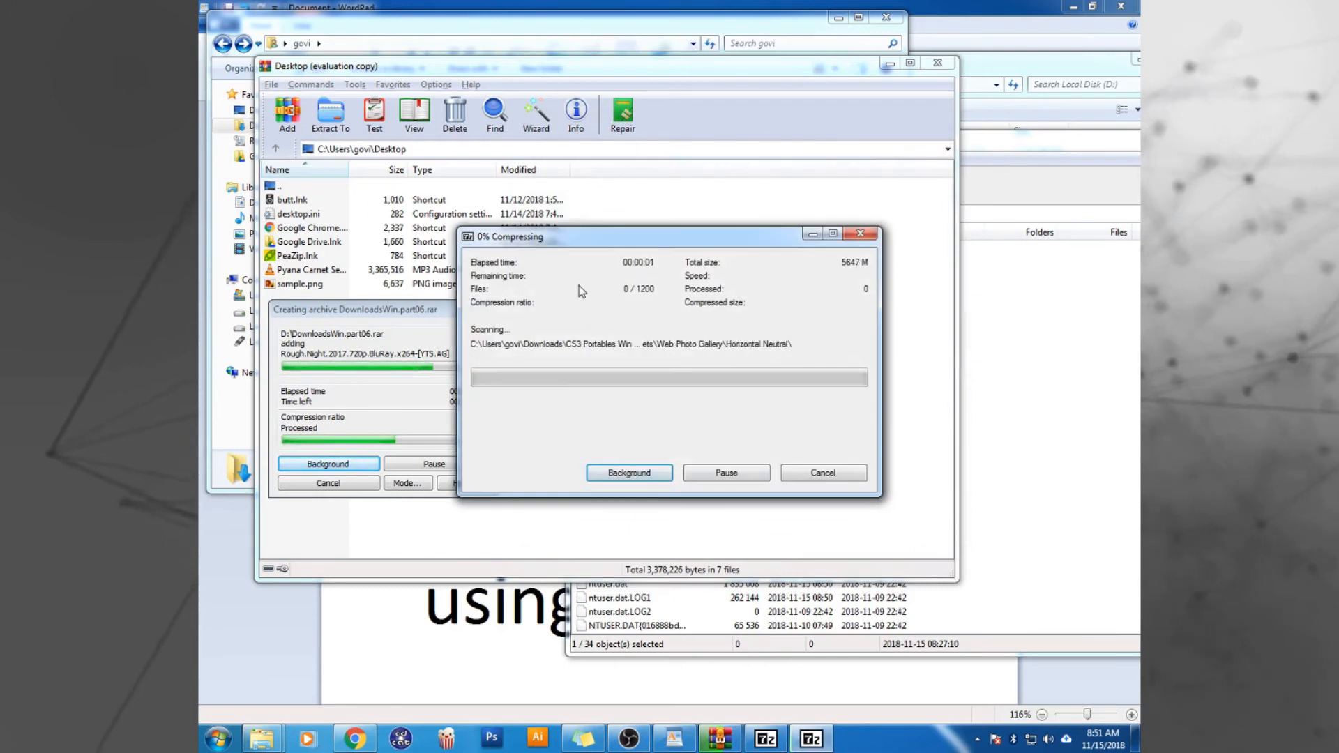
Bring up the Local Disk (D:) folder and move the 7-Zip progress window clear of the list of WinRAR volumes
click(261, 738)
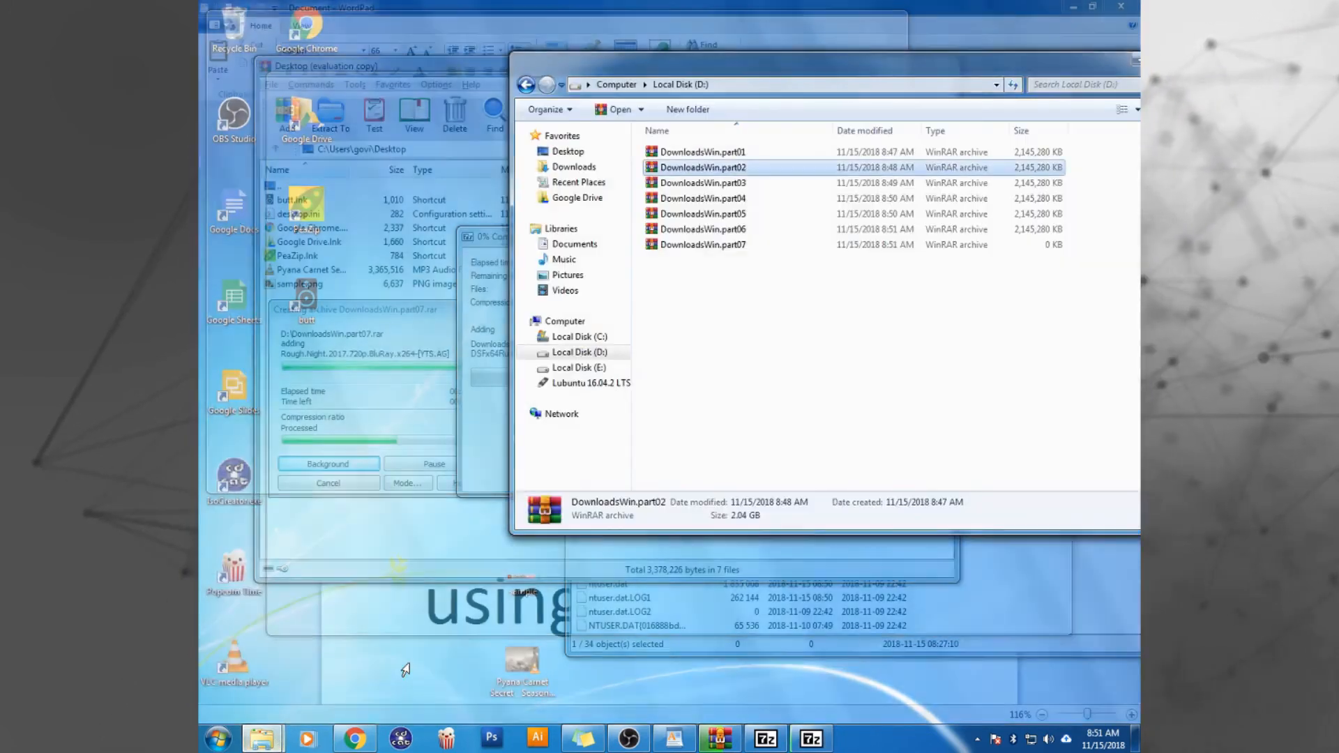
click(405, 670)
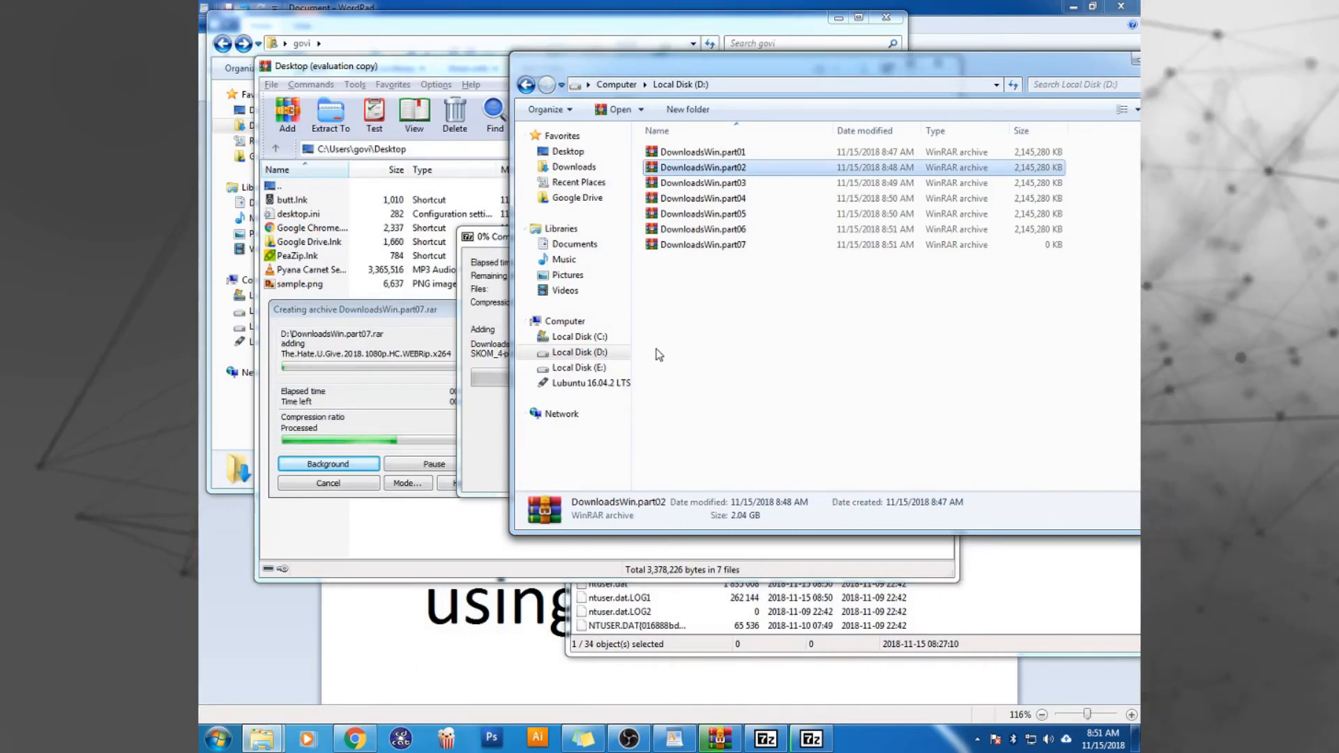
drag(494, 244, 545, 407)
drag(541, 422, 539, 430)
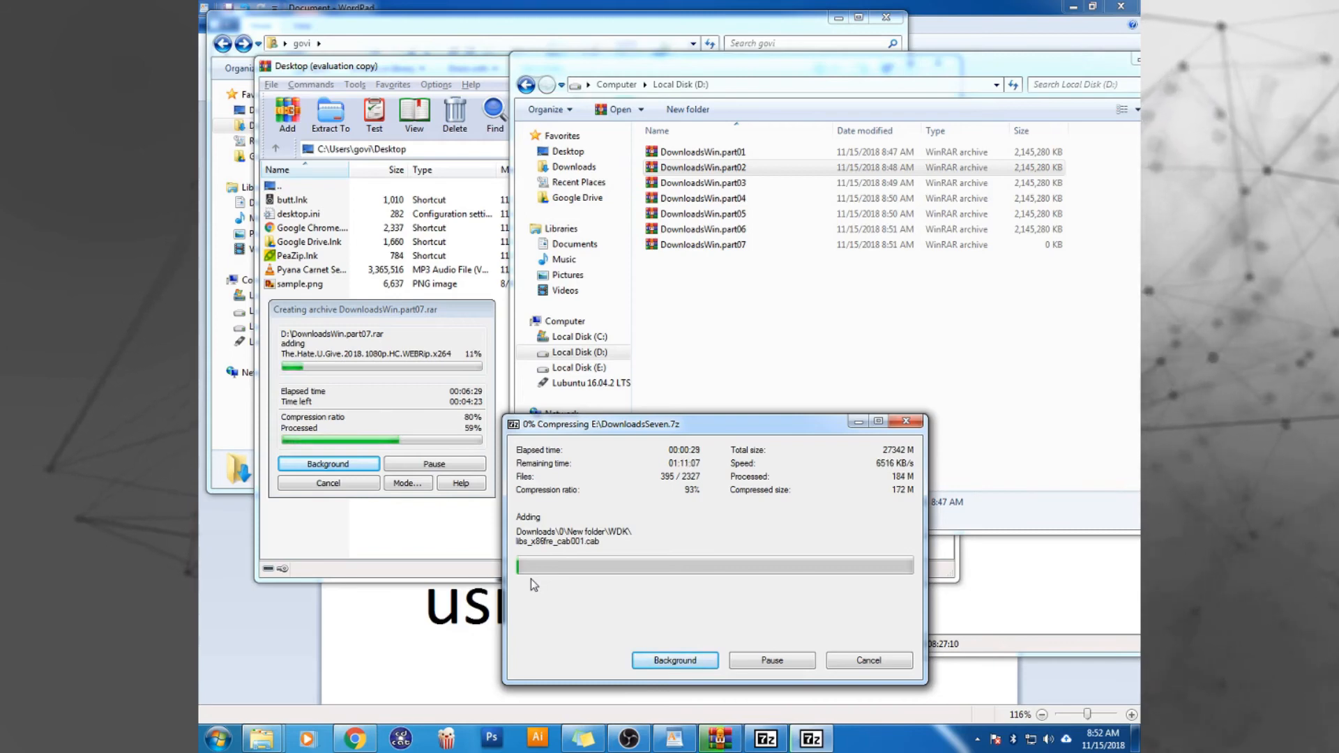
Bring the WordPad title document forward, then switch to Chrome and show the YouTube channel page in a maximized window
click(312, 681)
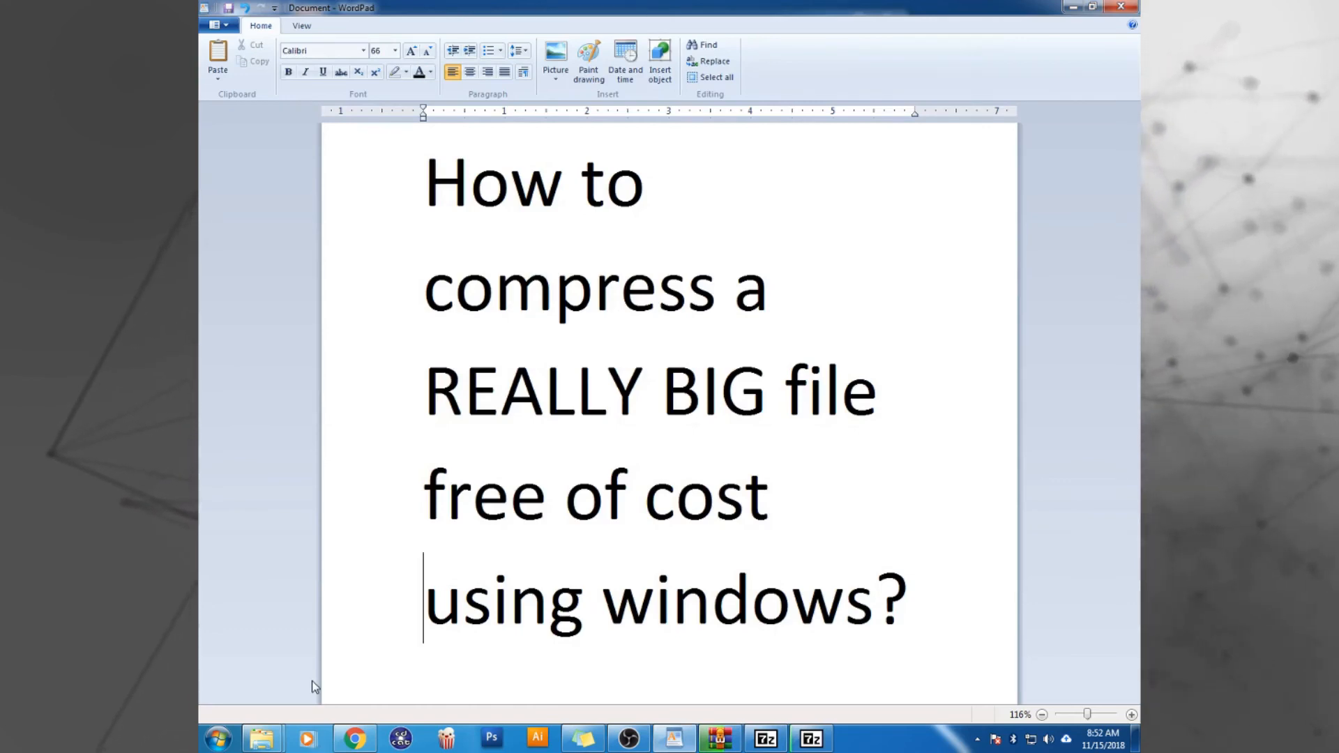
click(354, 737)
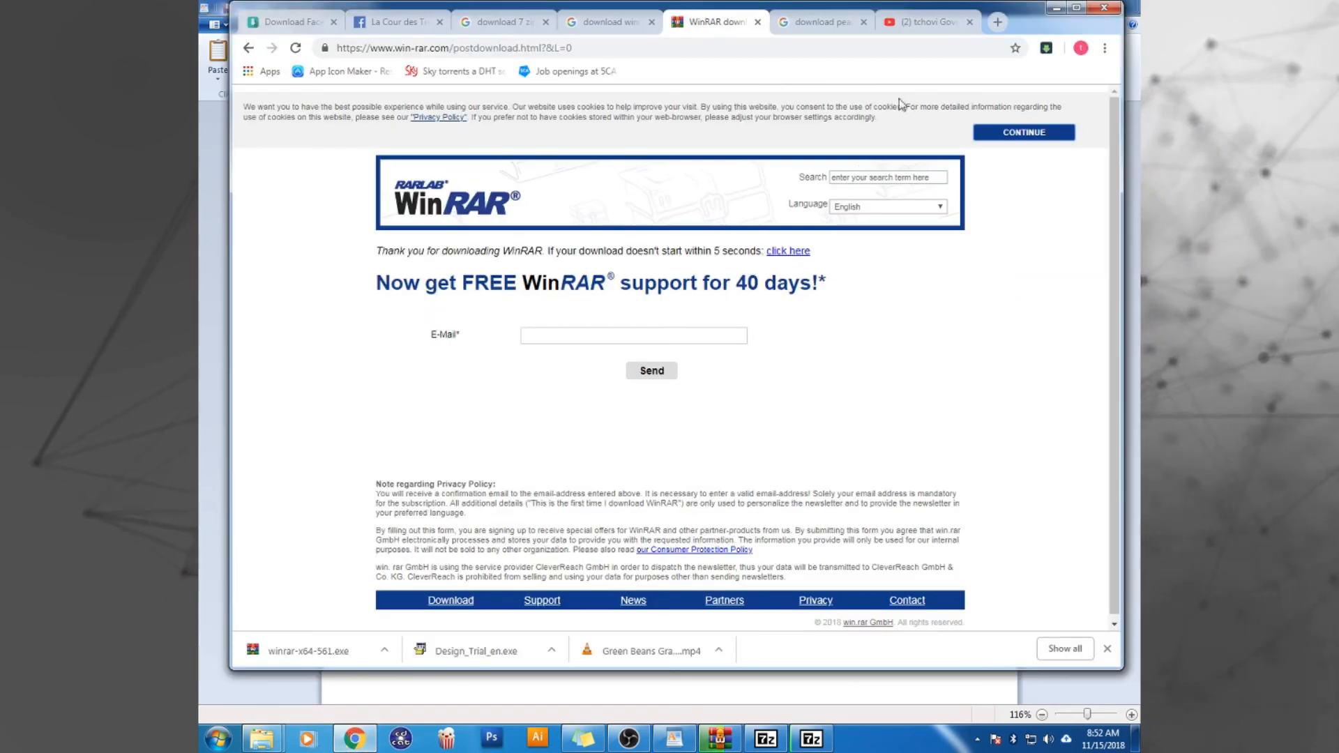
click(905, 25)
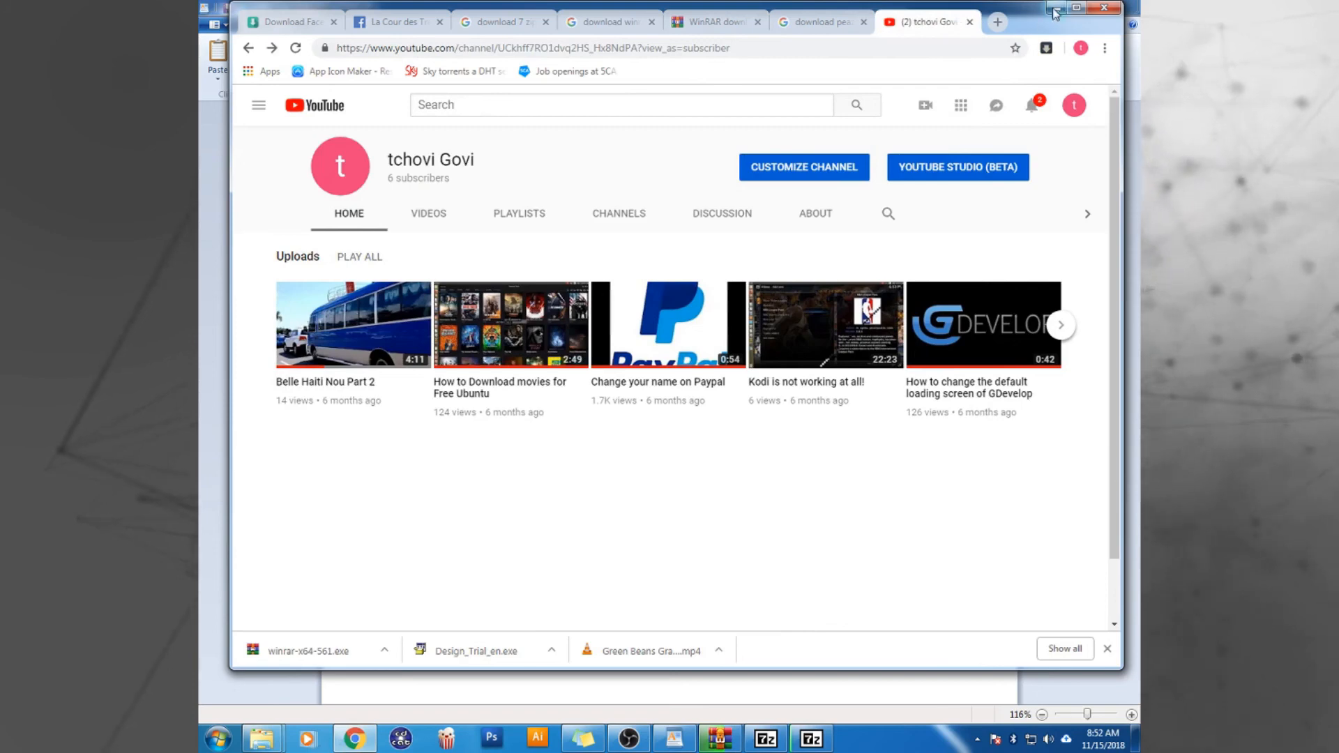
click(1076, 8)
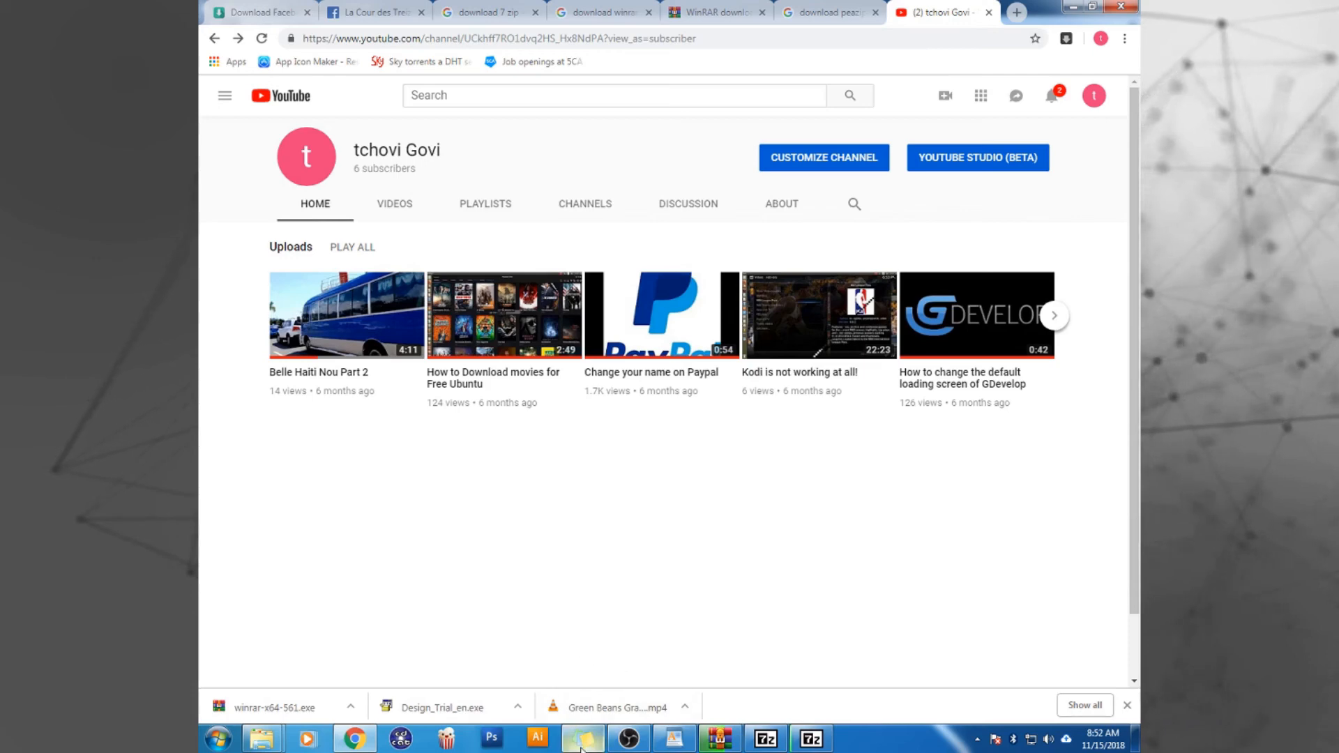
Switch to the OBS window that is recording the screen
mouse_move(624, 746)
click(624, 666)
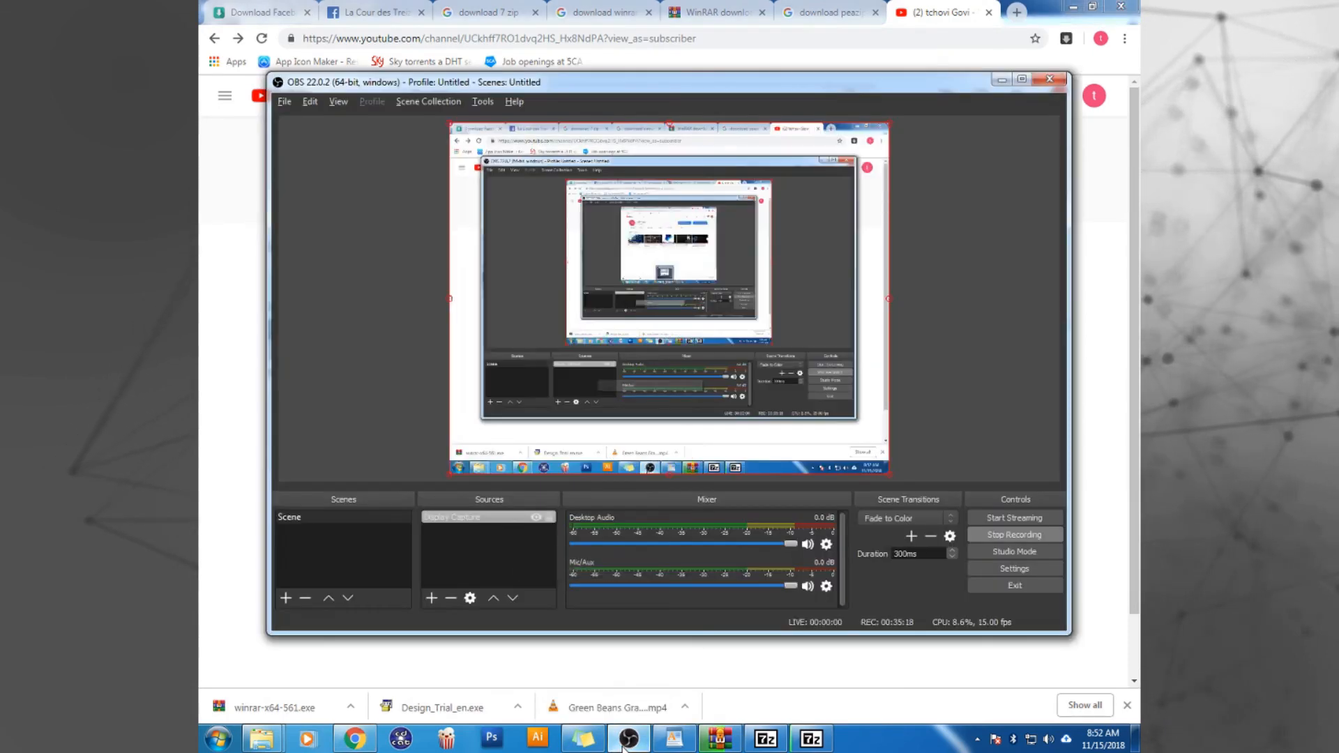